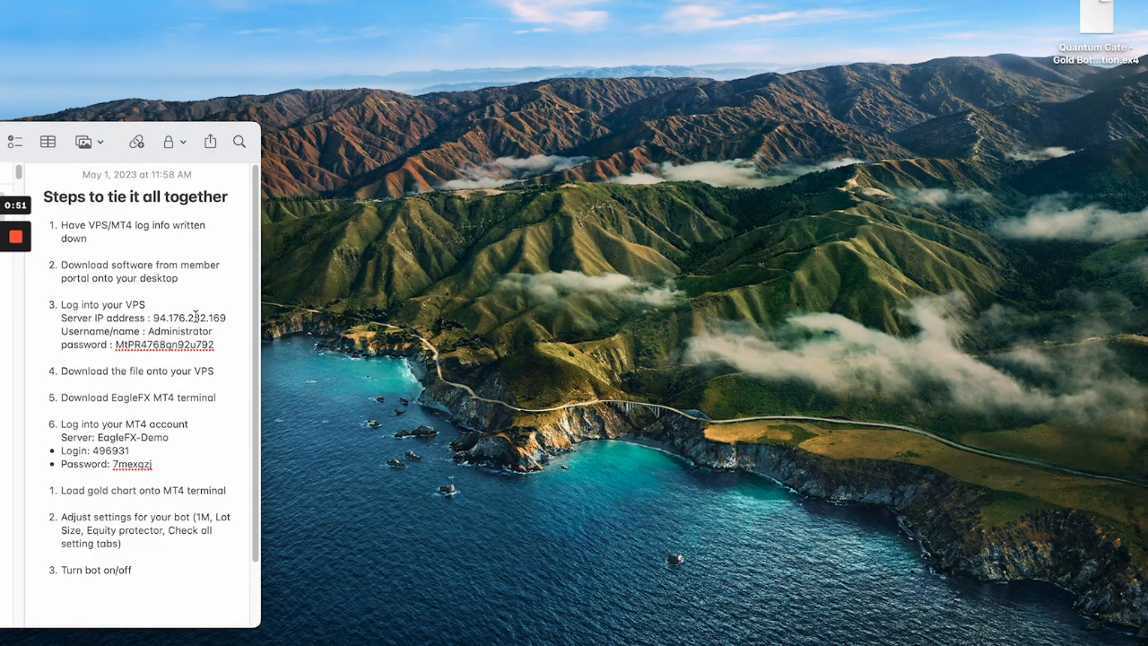
# Review the setup checklist in the note, from having the VPS/MT4 login info written down to downloading the EagleFX MT4 terminal.
pyautogui.moveTo(61, 303); pyautogui.dragTo(147, 304)
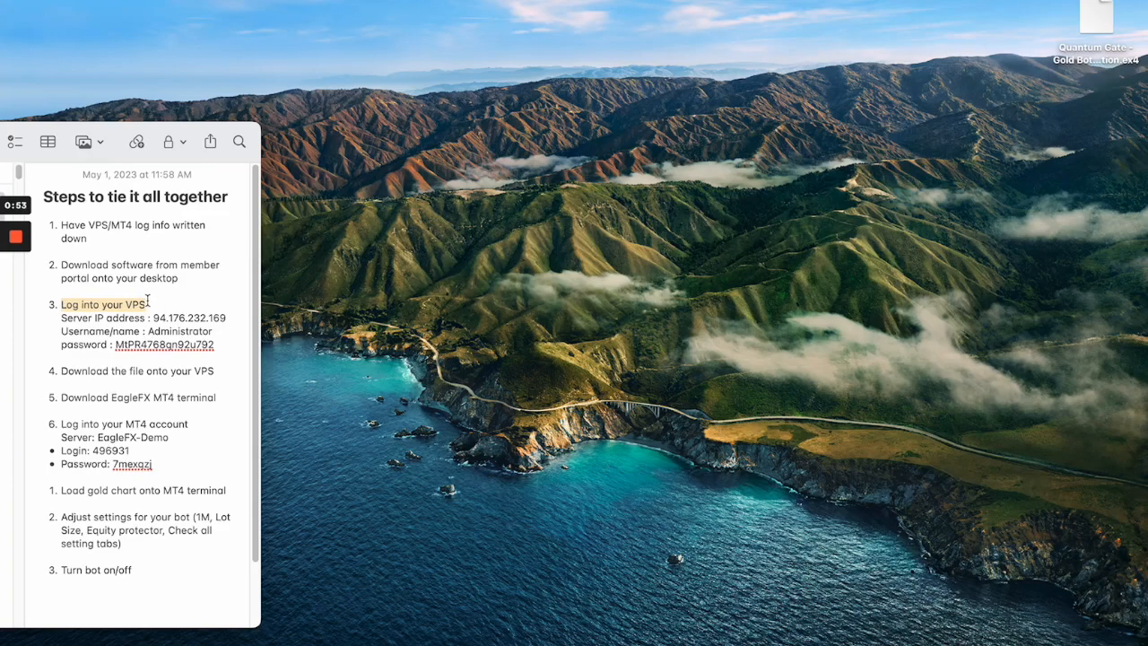
pyautogui.moveTo(63, 425); pyautogui.dragTo(161, 465)
pyautogui.click(162, 465)
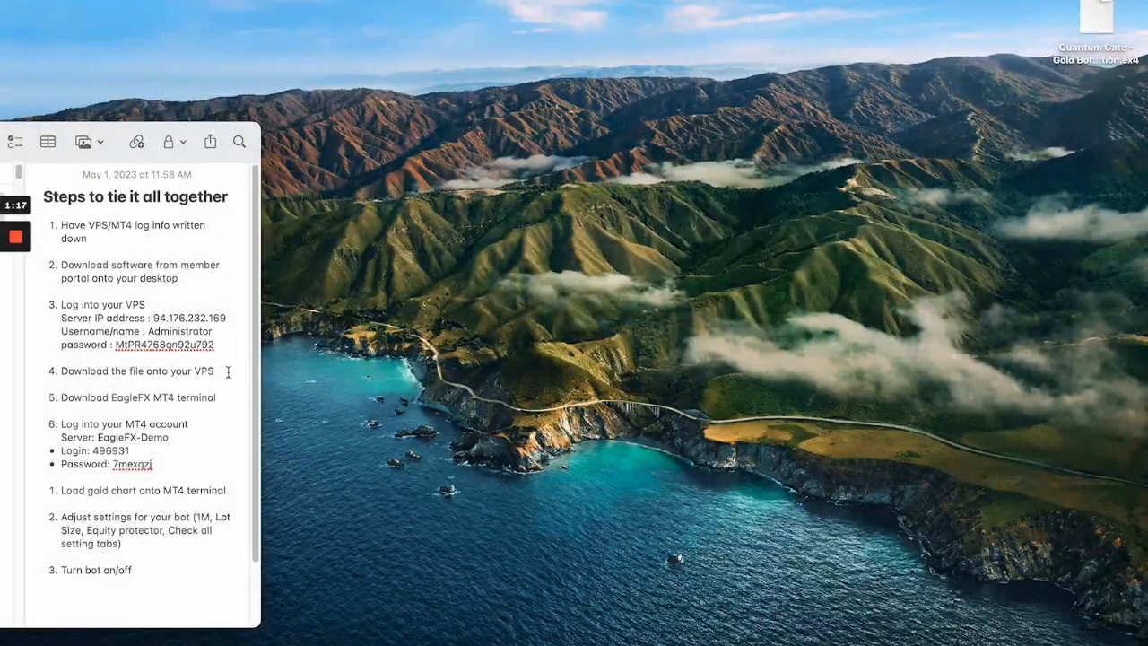
pyautogui.moveTo(221, 370); pyautogui.dragTo(53, 371)
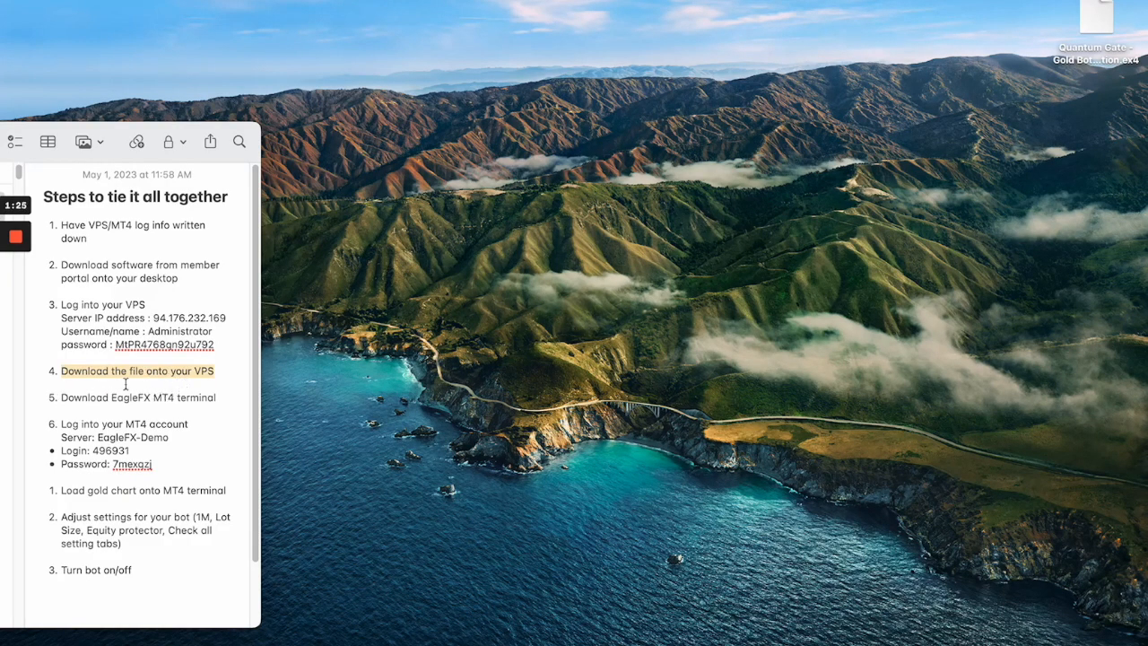
pyautogui.click(109, 398)
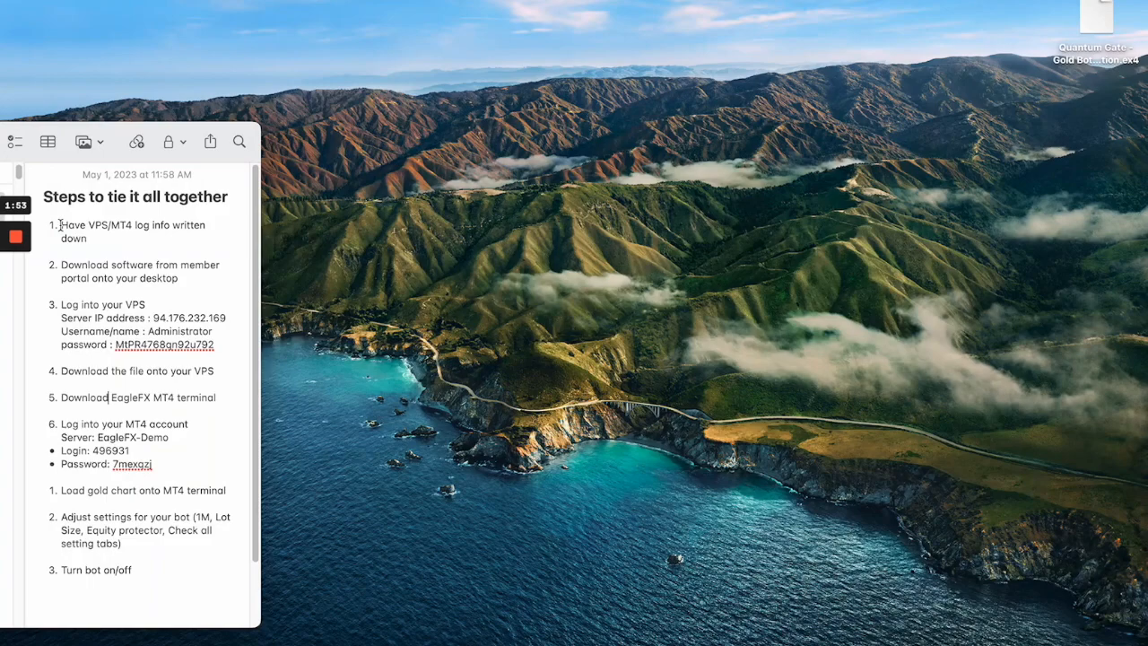
pyautogui.moveTo(60, 225); pyautogui.dragTo(87, 238)
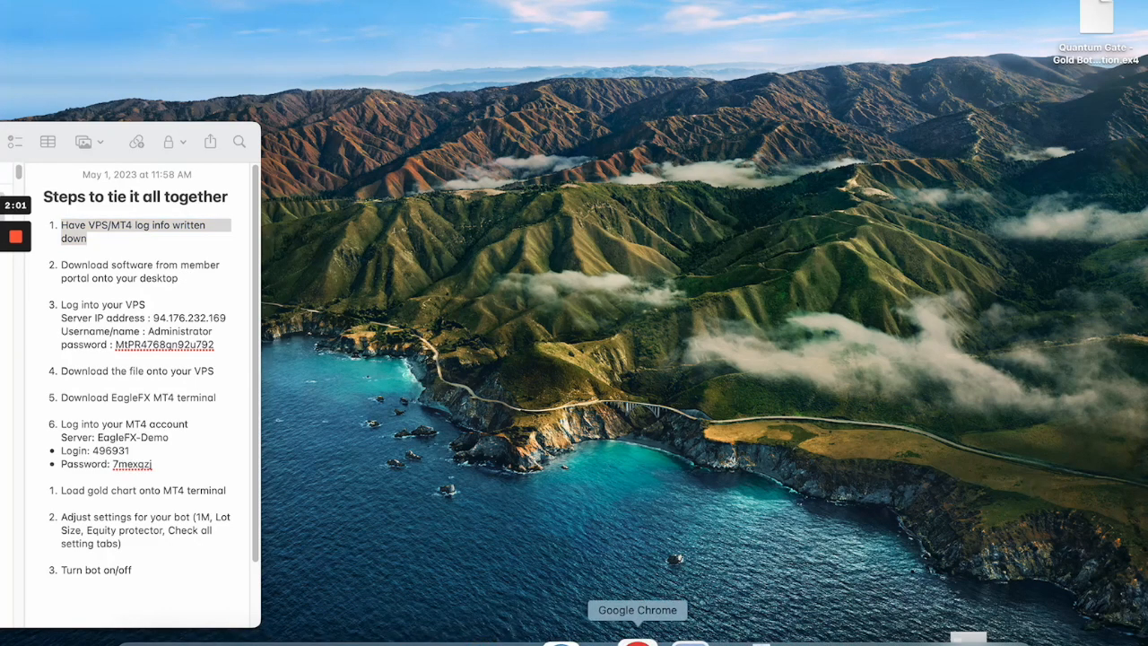
# Switch to Google Chrome, open the Essential Plan - Monthly License order from the portal dashboard, and read its bot file message.
pyautogui.click(640, 639)
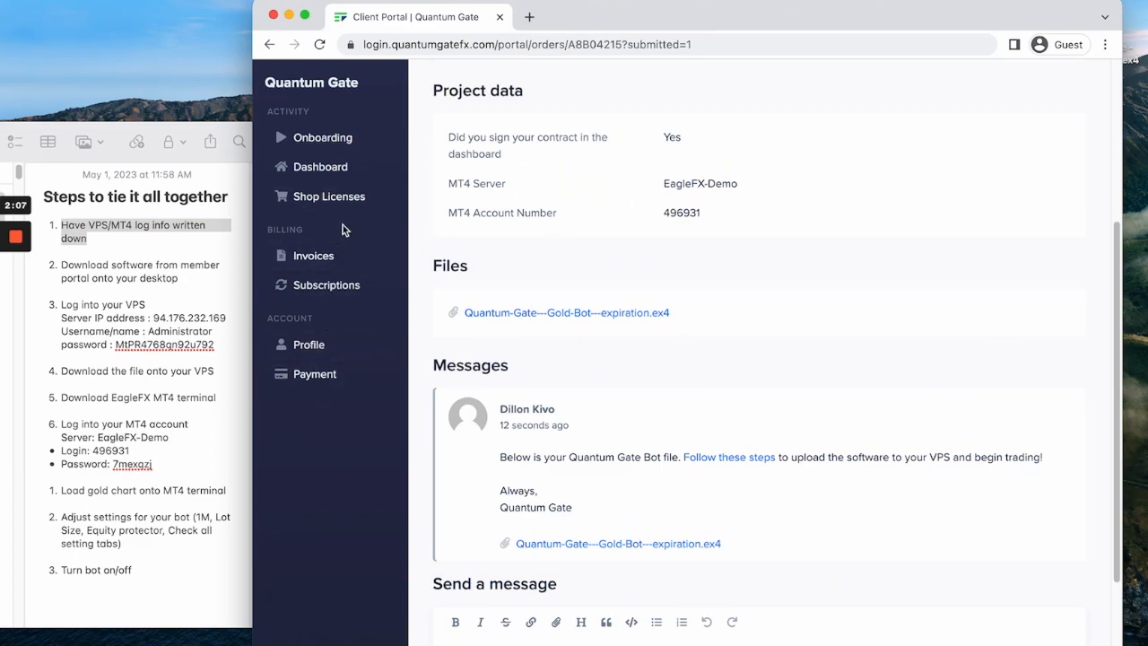
pyautogui.scroll(5, 484, 182)
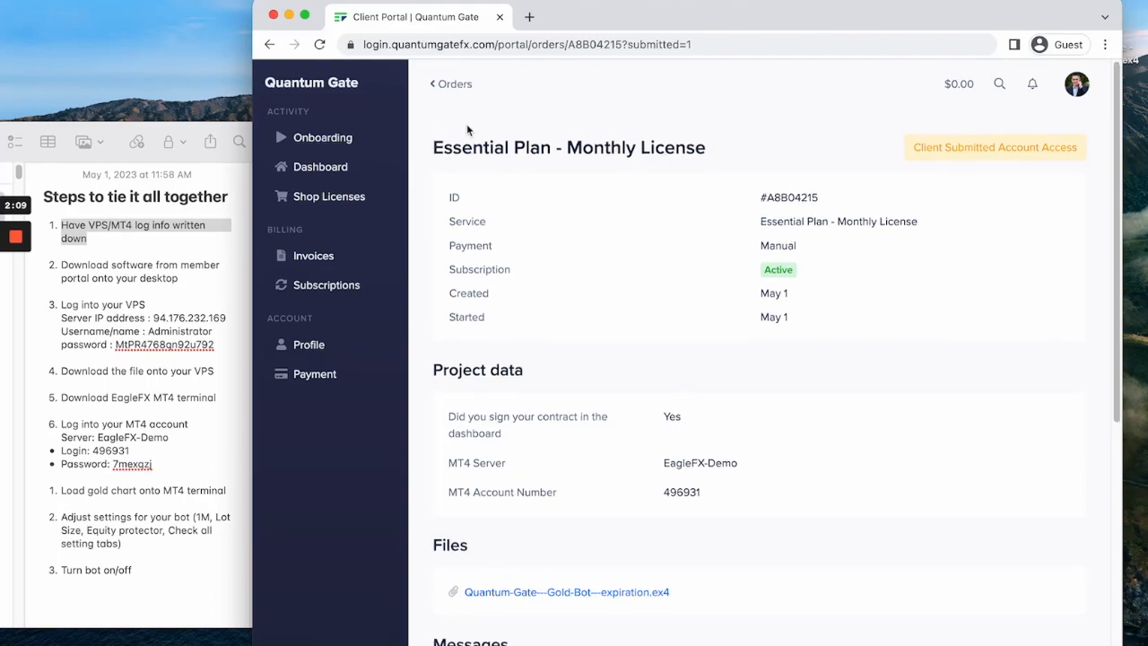
pyautogui.click(334, 172)
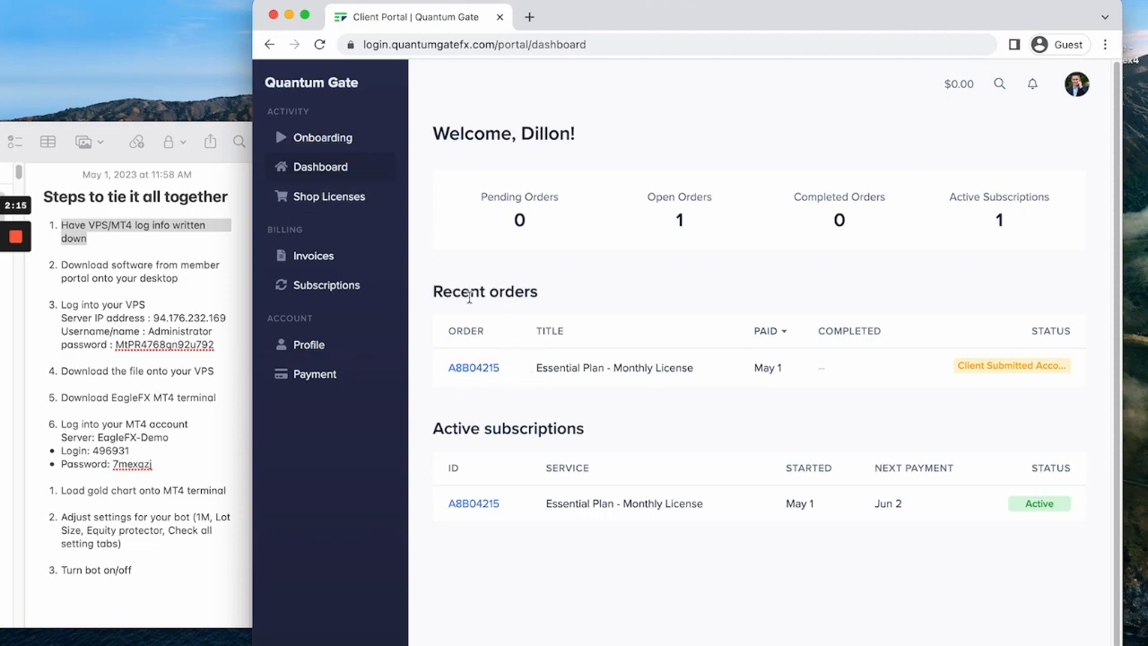
pyautogui.click(473, 370)
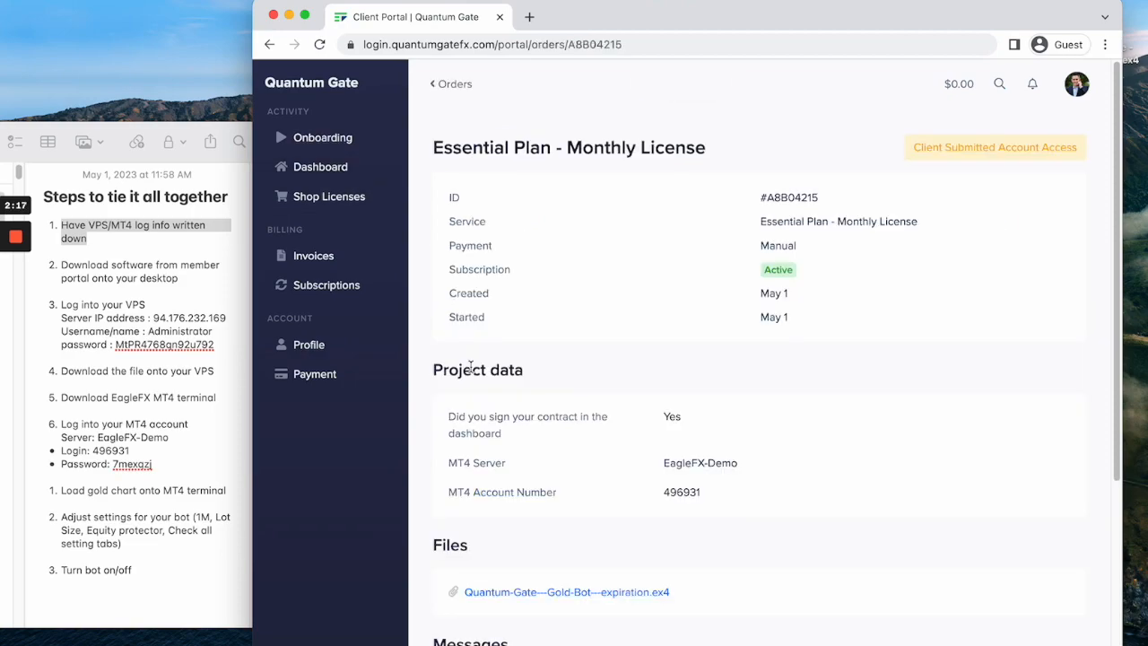
pyautogui.scroll(-5, 605, 266)
pyautogui.scroll(2, 603, 261)
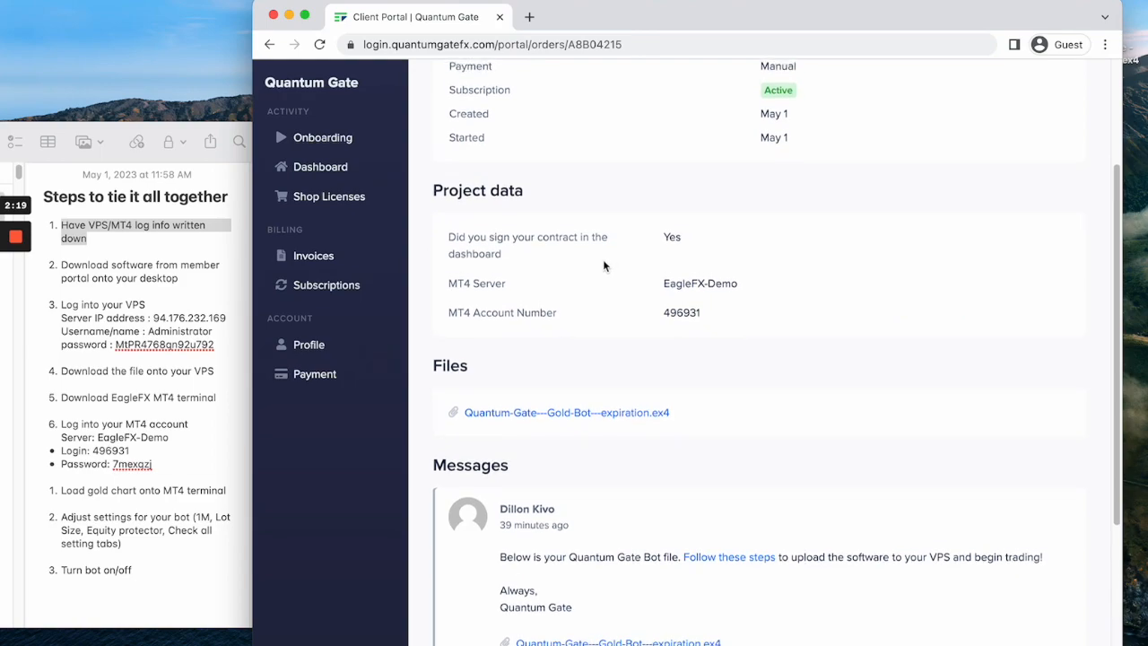
pyautogui.scroll(-4, 591, 270)
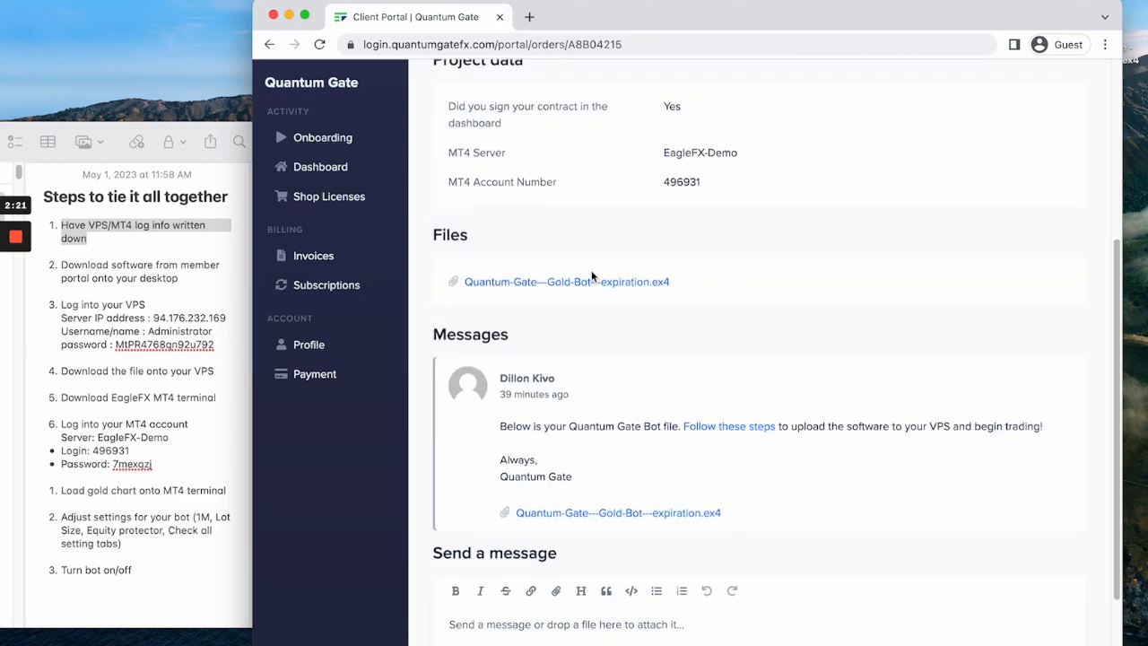
pyautogui.moveTo(501, 411); pyautogui.dragTo(1038, 414)
pyautogui.click(1038, 413)
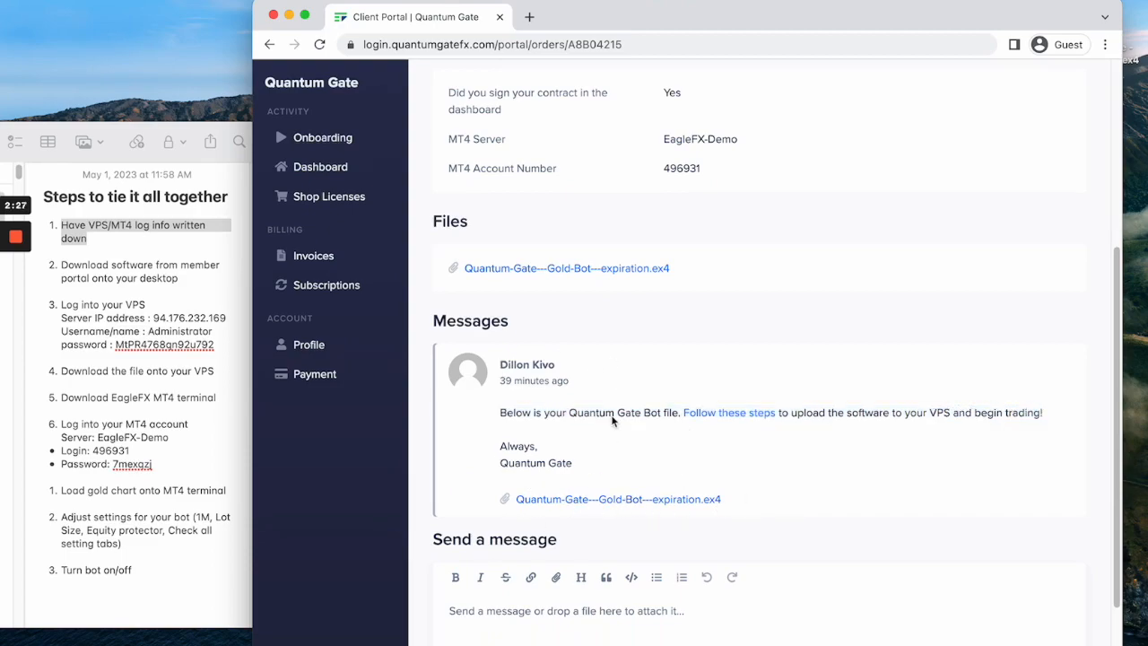
# Reopen the recent order from the dashboard to find the attached Gold Bot file, and minimize the browser window.
pyautogui.click(315, 168)
pyautogui.click(475, 370)
pyautogui.scroll(-5, 493, 353)
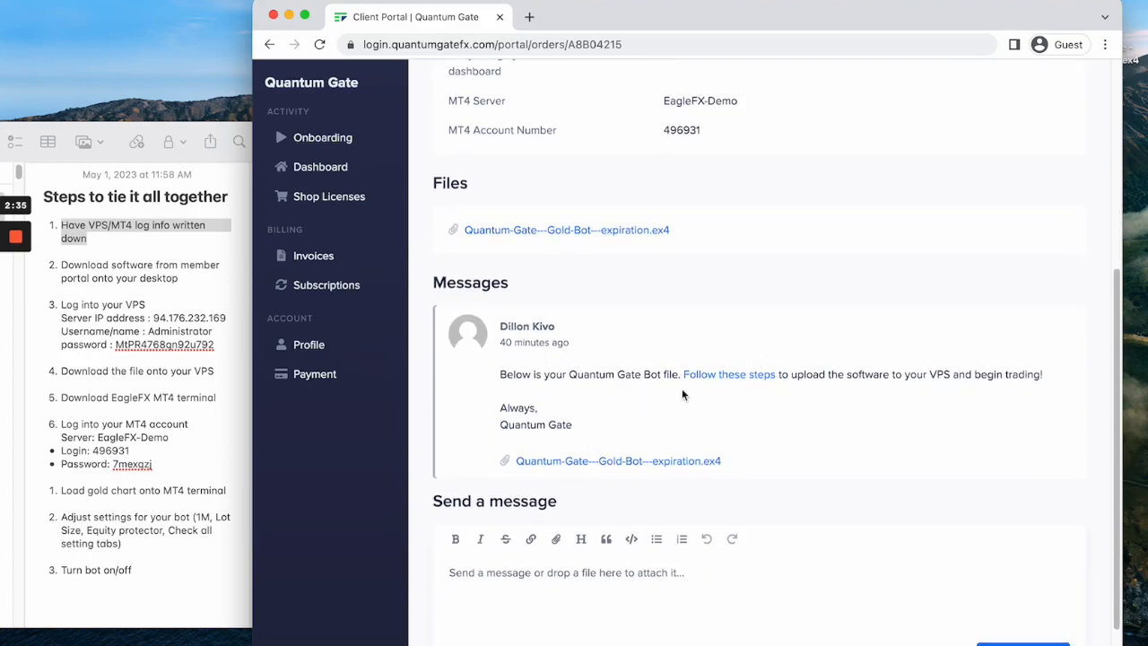
pyautogui.moveTo(604, 461)
pyautogui.click(289, 17)
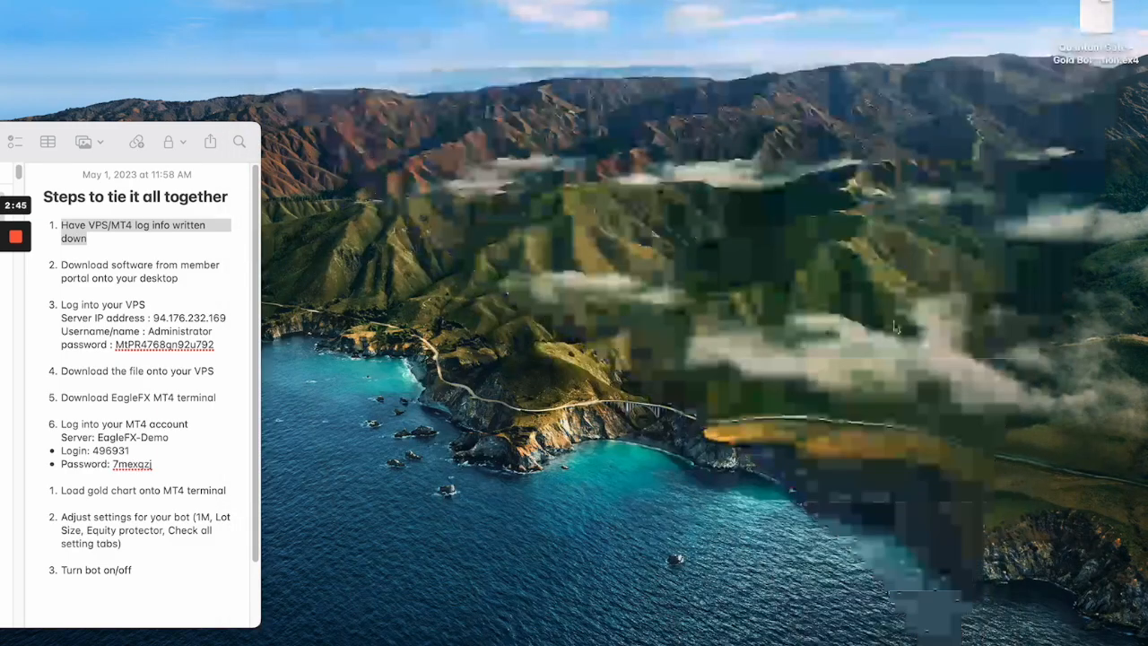
# Shift the Quantum Gate Gold Bot file slightly on the desktop and check the VPS login step in the note.
pyautogui.moveTo(1096, 18); pyautogui.dragTo(1088, 34)
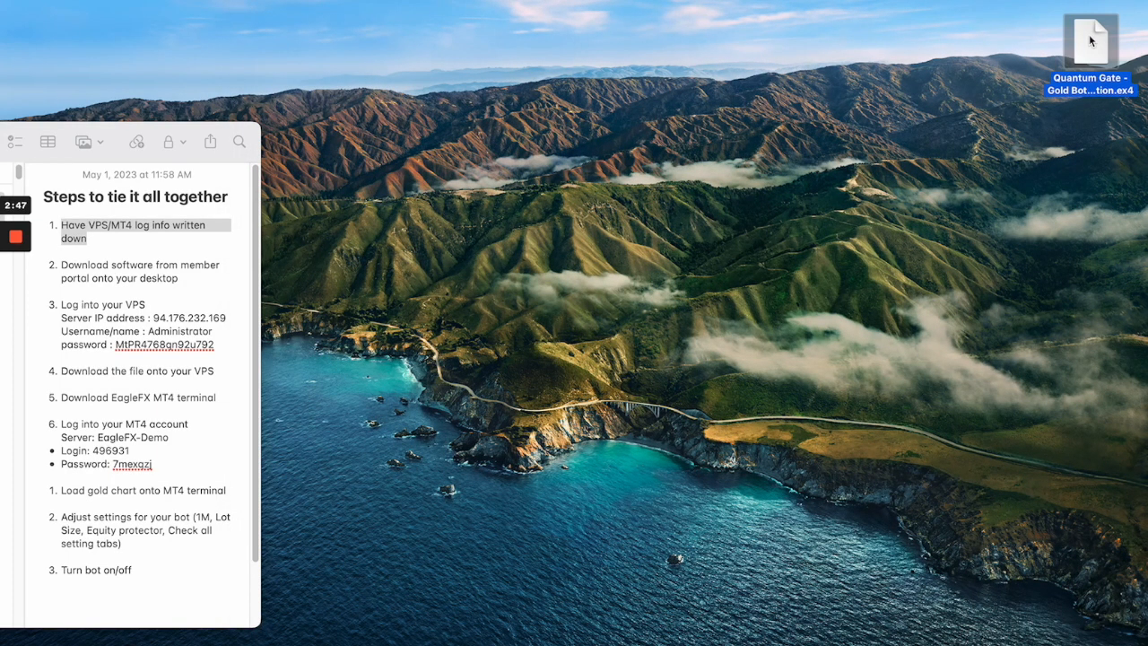
pyautogui.click(92, 274)
pyautogui.moveTo(61, 304); pyautogui.dragTo(148, 306)
pyautogui.click(162, 304)
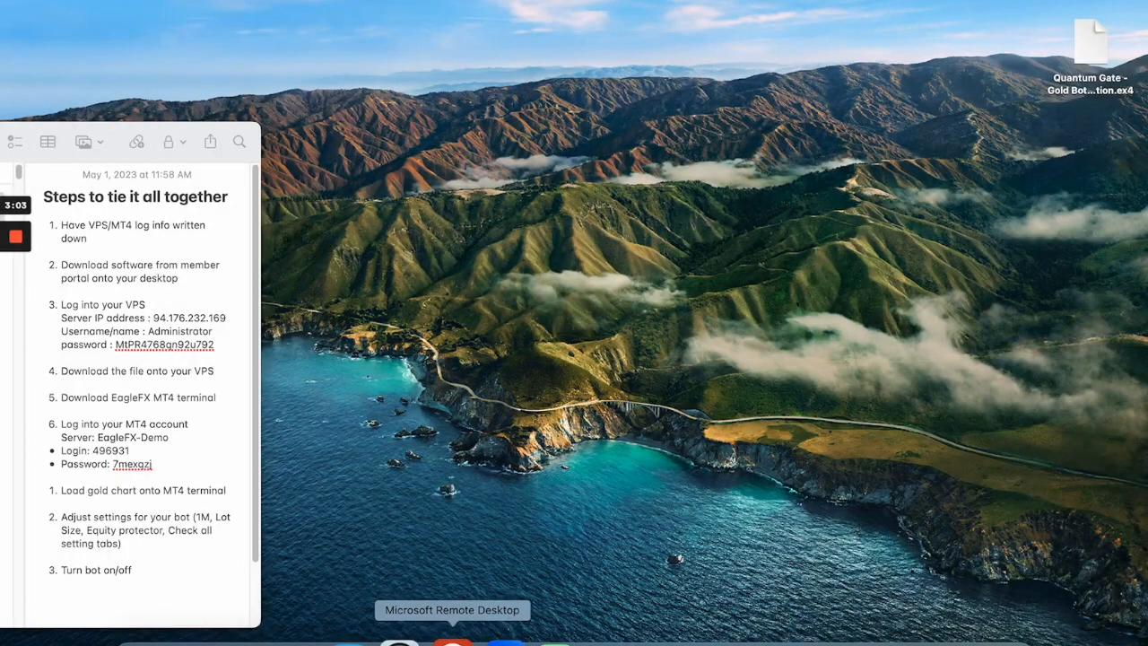
# Switch to Microsoft Remote Desktop and start adding a PC with the note's server IP address 94.176.232.169 as its name.
pyautogui.click(452, 642)
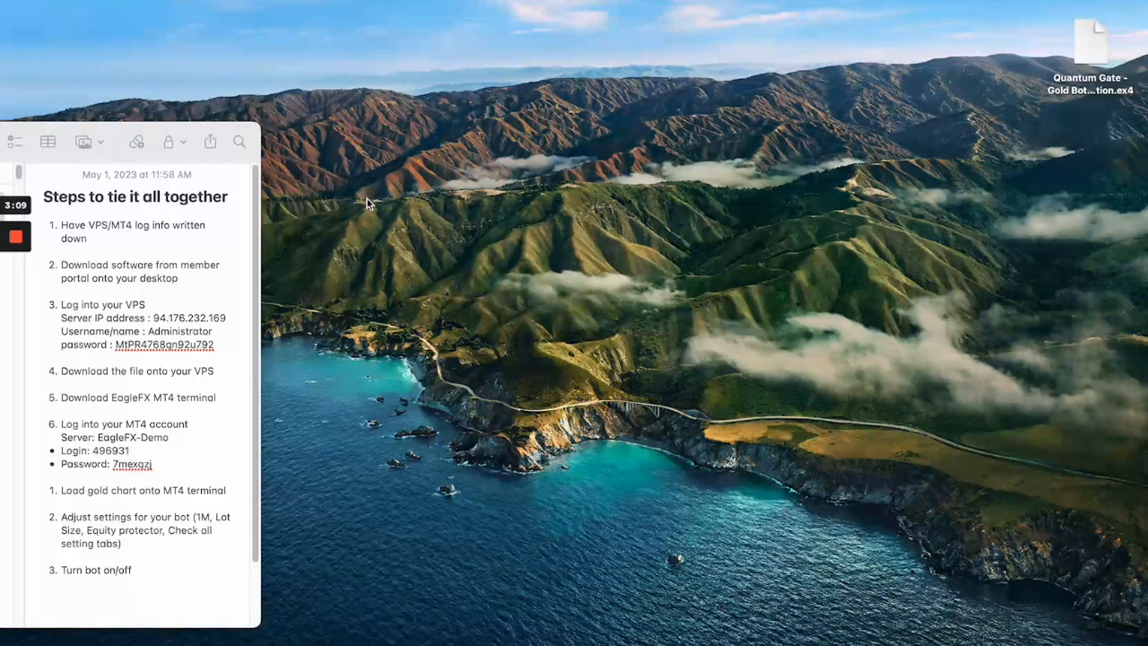
pyautogui.moveTo(16, 240)
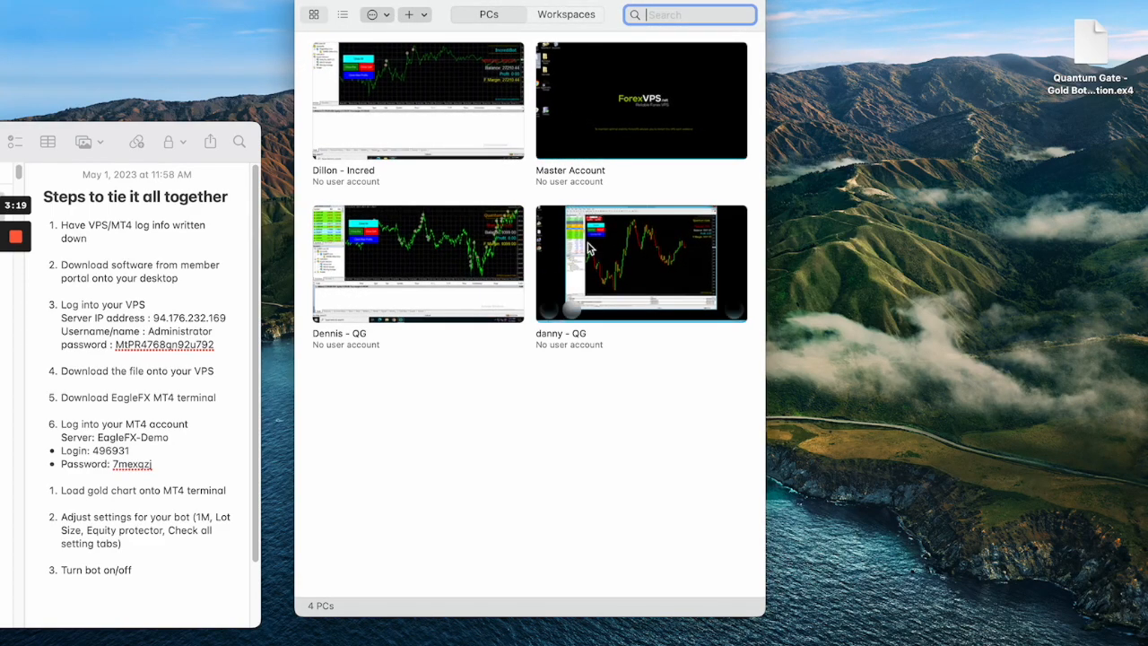
pyautogui.click(410, 15)
pyautogui.click(416, 38)
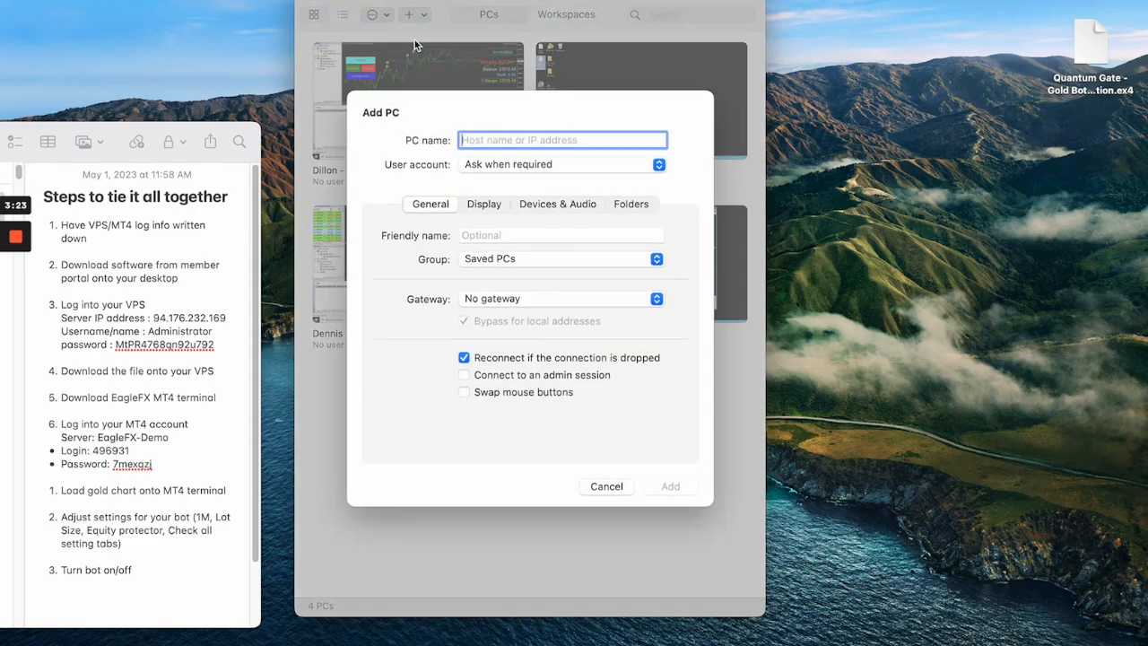
pyautogui.click(179, 319)
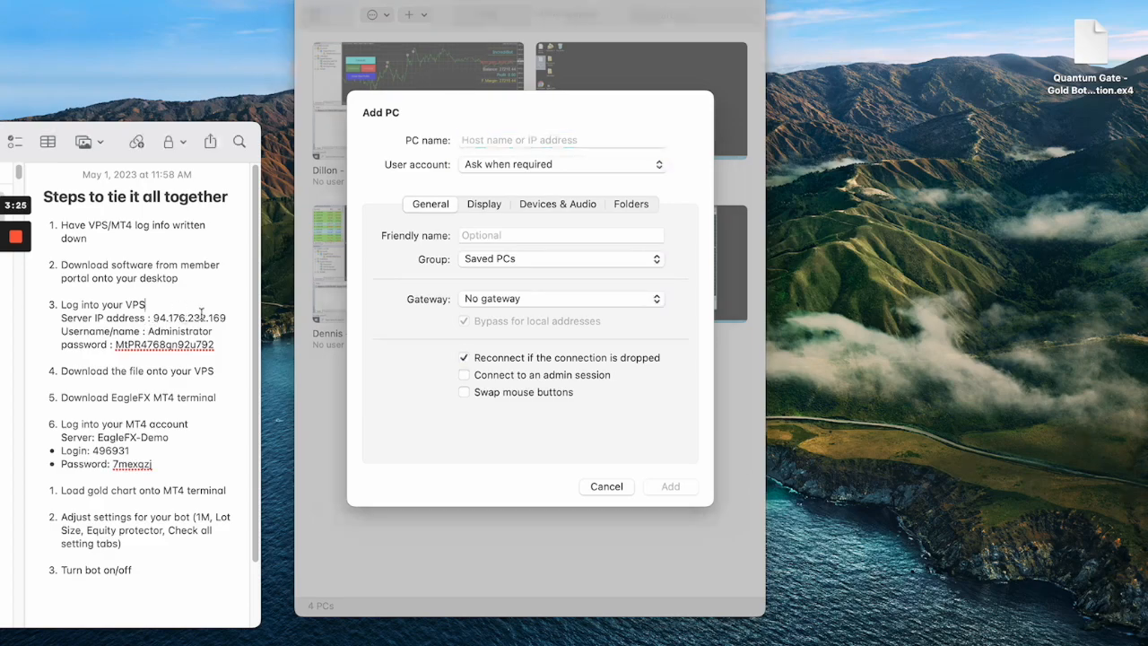
pyautogui.moveTo(227, 317); pyautogui.dragTo(192, 316)
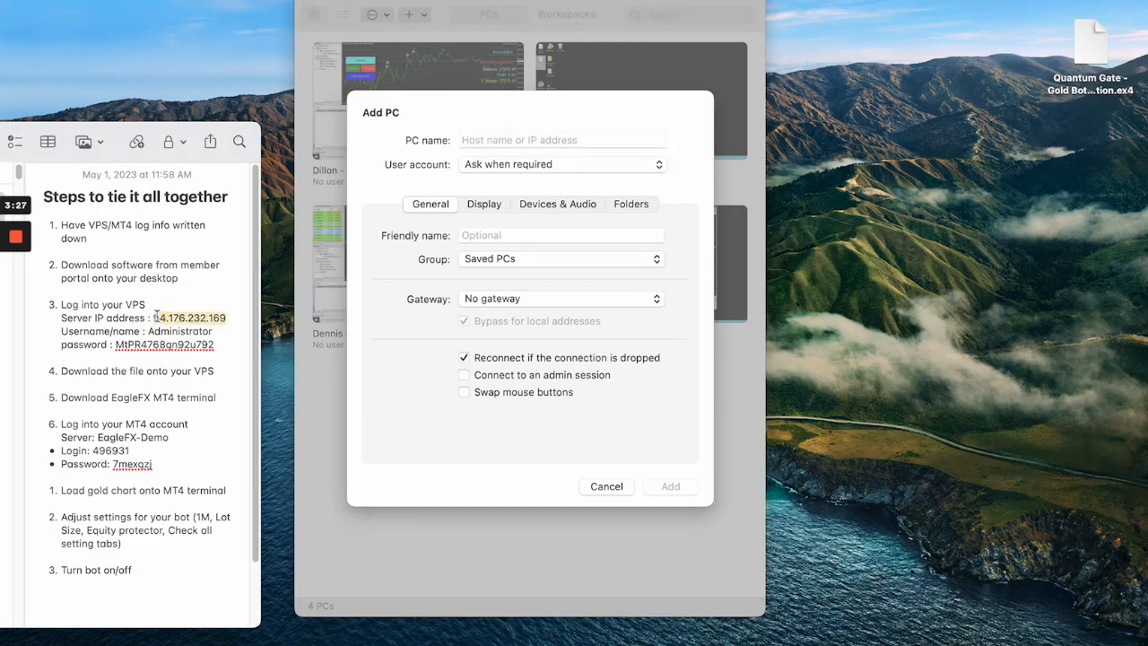
pyautogui.click(473, 139)
pyautogui.write('94.176.232.169')
# Give the new PC the friendly name testing and add it to the saved PCs.
pyautogui.click(484, 236)
pyautogui.write('te')
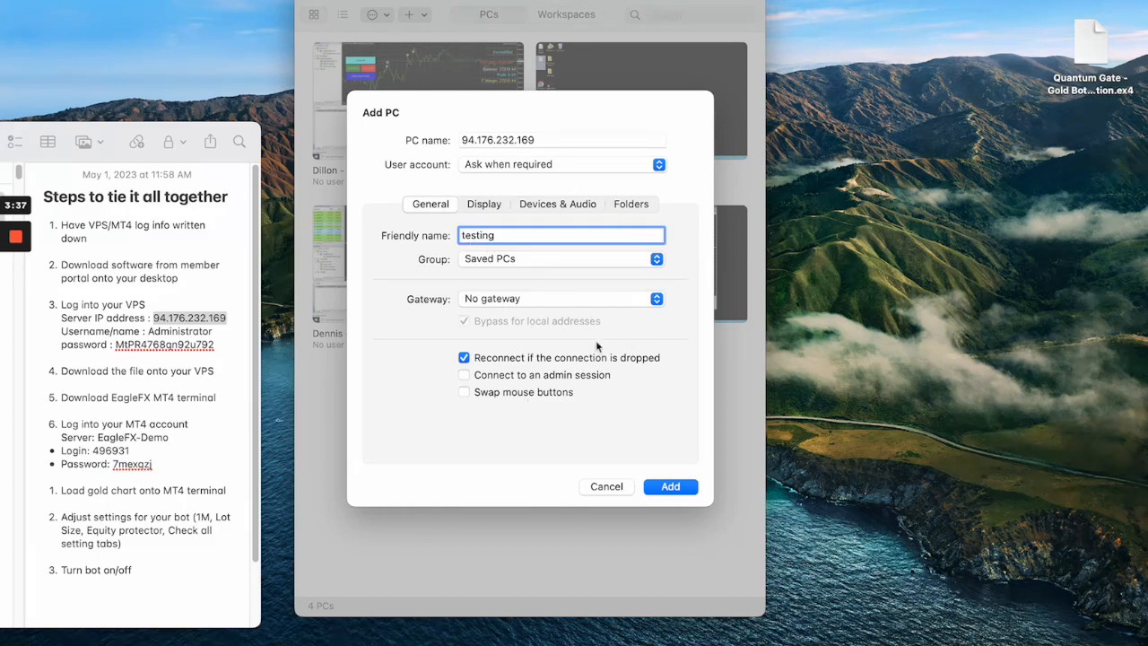
pyautogui.click(672, 483)
# Start a connection to the testing PC and enter the username Administrator copied from the note.
pyautogui.doubleClick(373, 407)
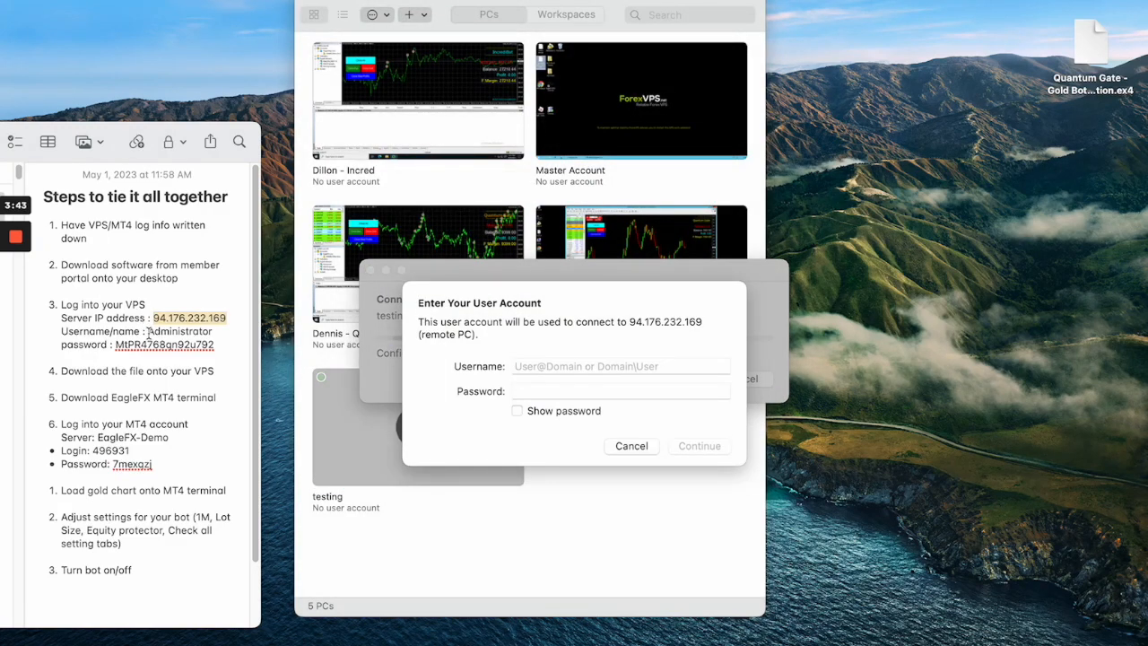
pyautogui.moveTo(148, 331); pyautogui.dragTo(222, 333)
pyautogui.press('super+c')
pyautogui.click(567, 362)
pyautogui.press('super+v')
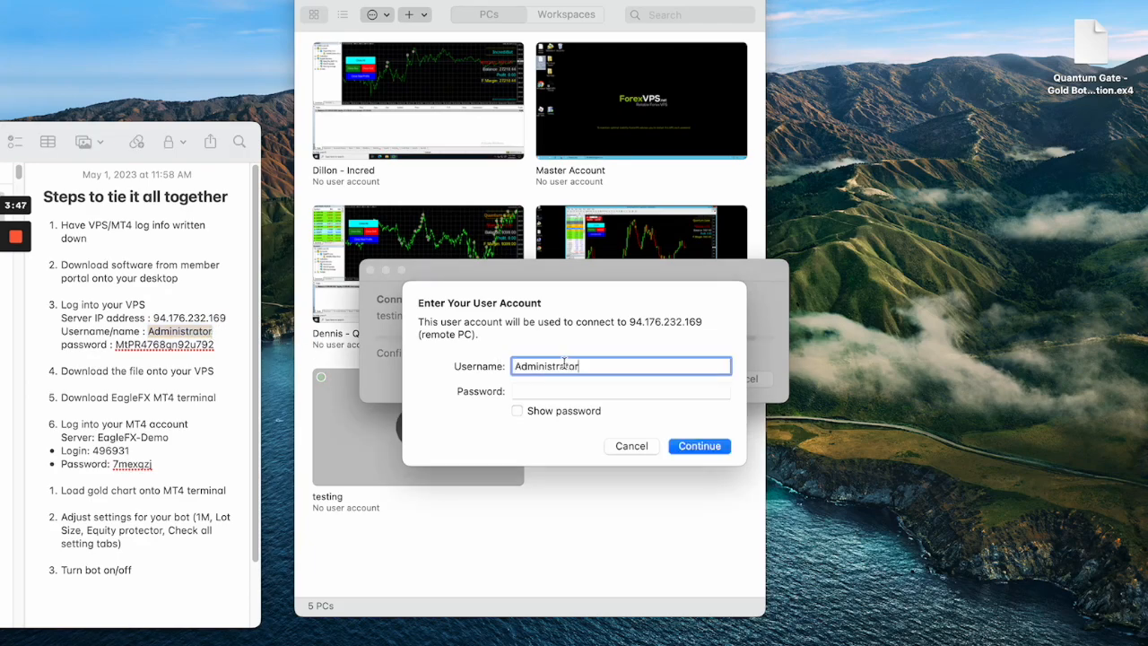
# Enter the VPS account password from the note and confirm the connection to the remote PC.
pyautogui.moveTo(215, 345); pyautogui.dragTo(116, 344)
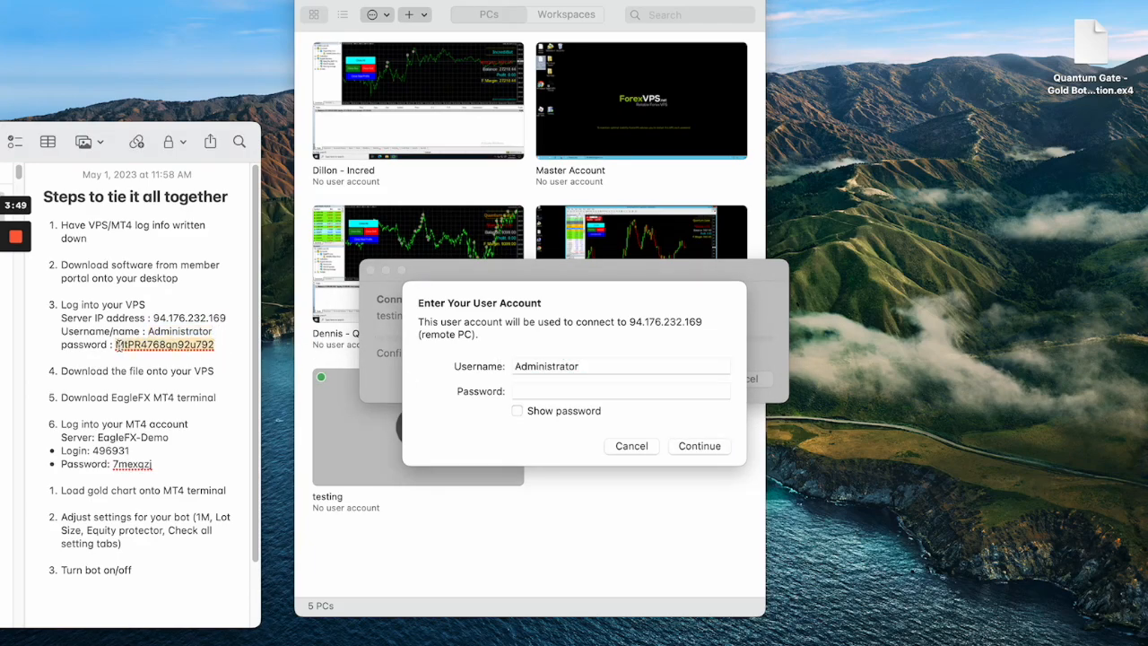
pyautogui.click(556, 394)
pyautogui.press('super+v')
pyautogui.click(688, 445)
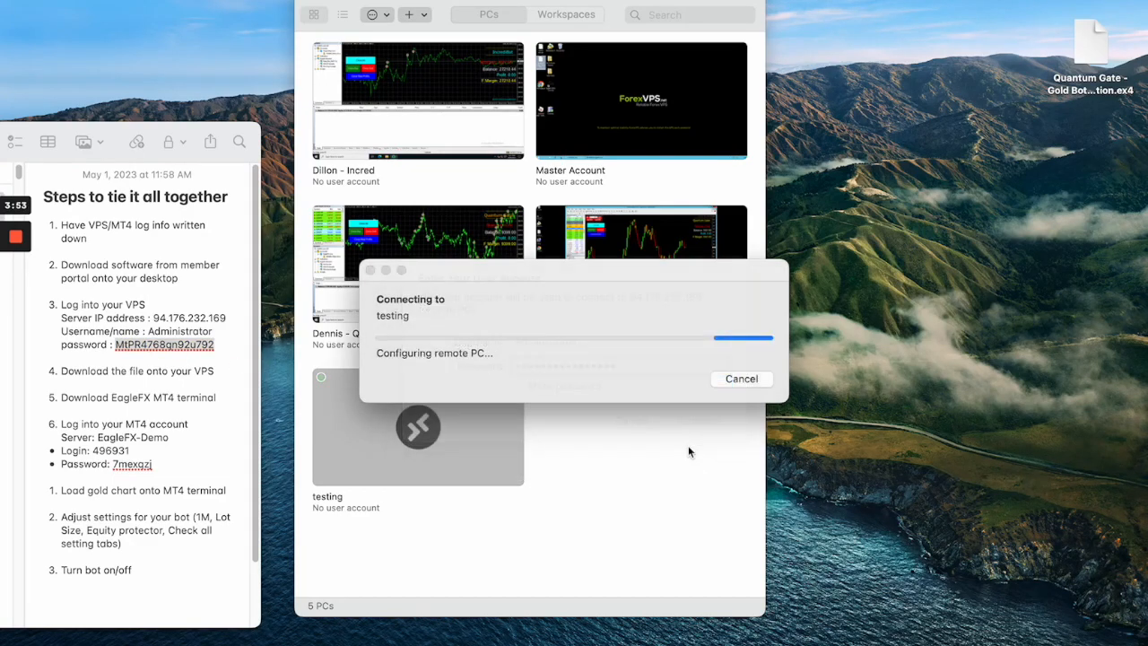
pyautogui.click(755, 394)
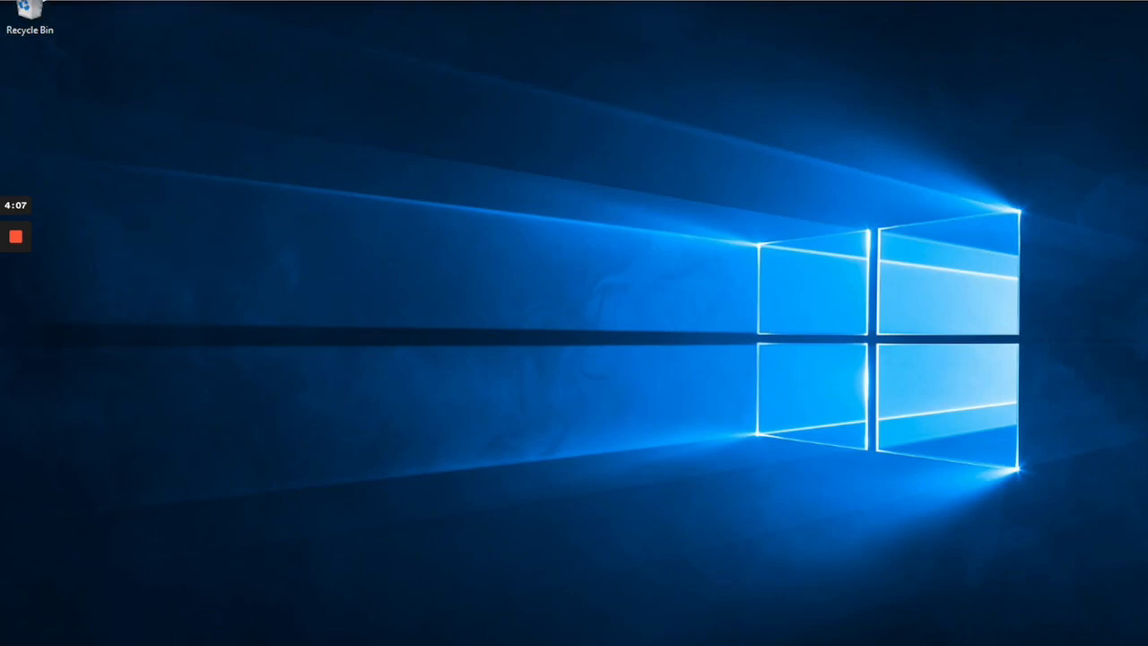
# Take the remote session out of full screen and reposition its window beside the bot file on the local desktop.
pyautogui.click(44, 2)
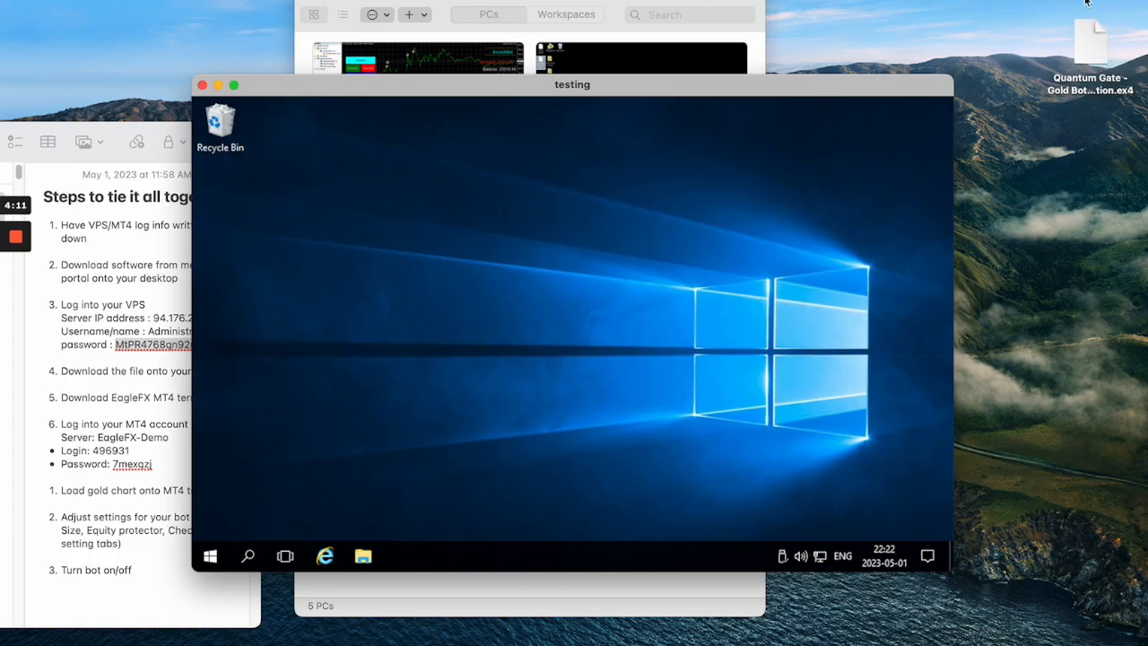
pyautogui.moveTo(873, 79); pyautogui.dragTo(853, 56)
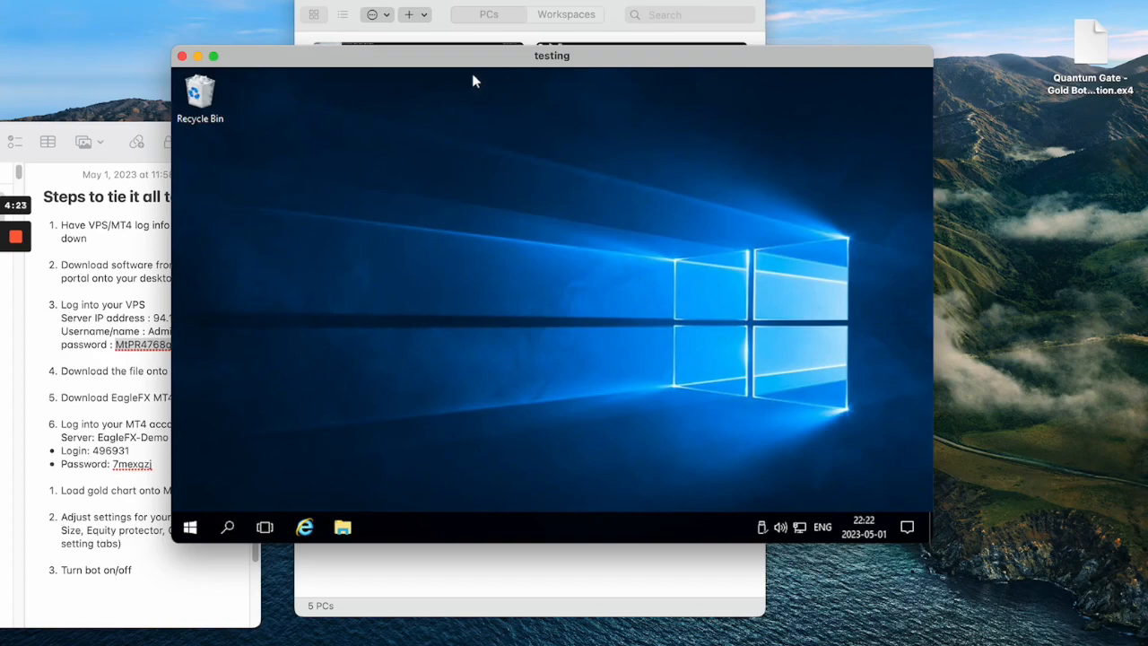
pyautogui.moveTo(461, 52); pyautogui.dragTo(443, 104)
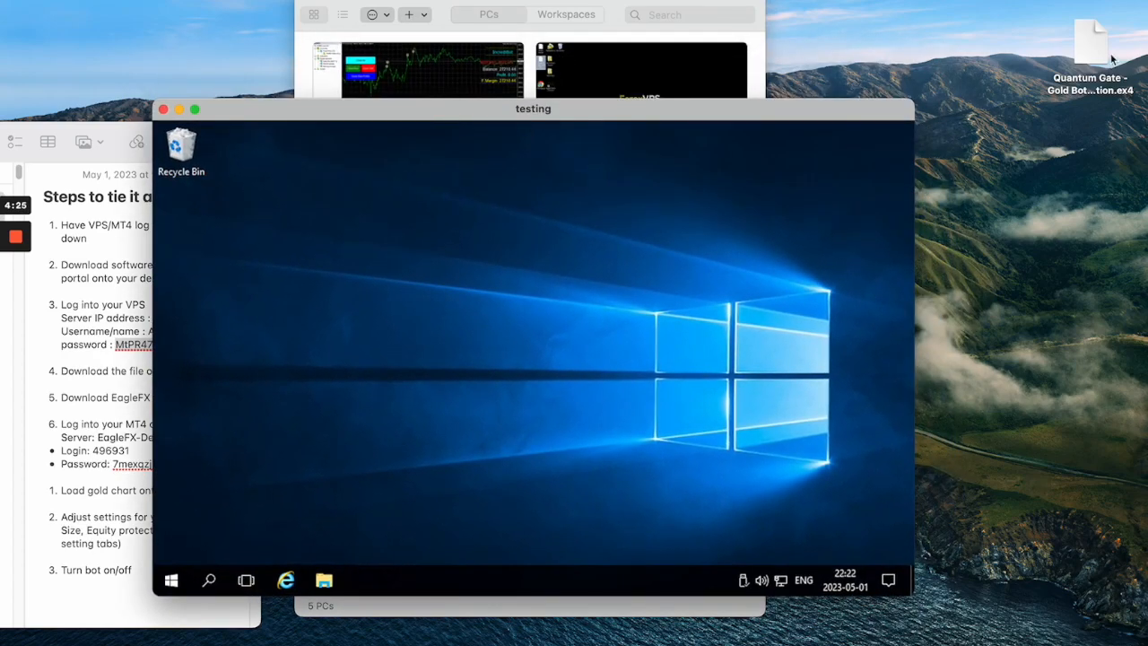
# Copy the Quantum Gate - Gold Bot - expiration.ex4 file from the local desktop and paste it onto the VPS desktop.
pyautogui.rightClick(1089, 37)
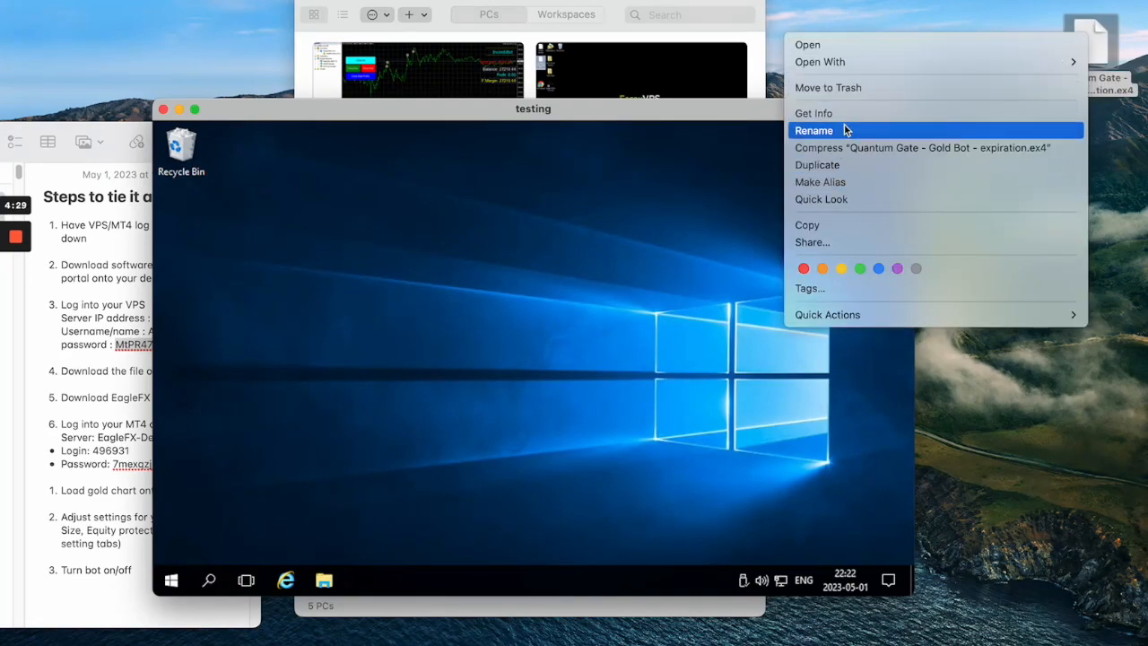
pyautogui.click(820, 224)
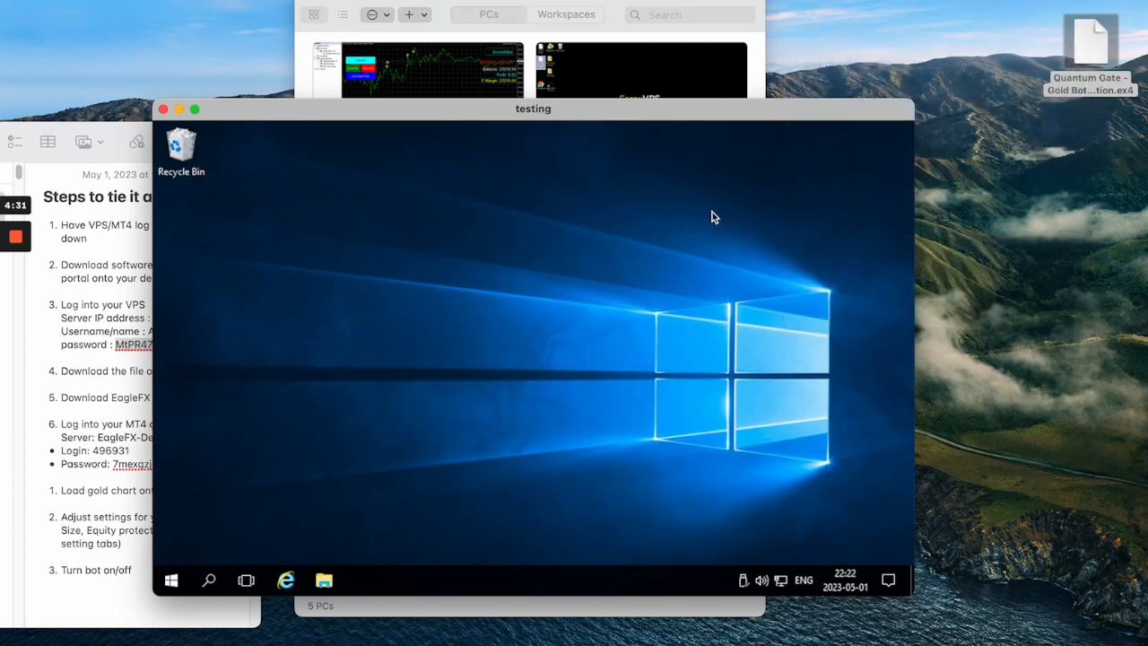
pyautogui.click(195, 110)
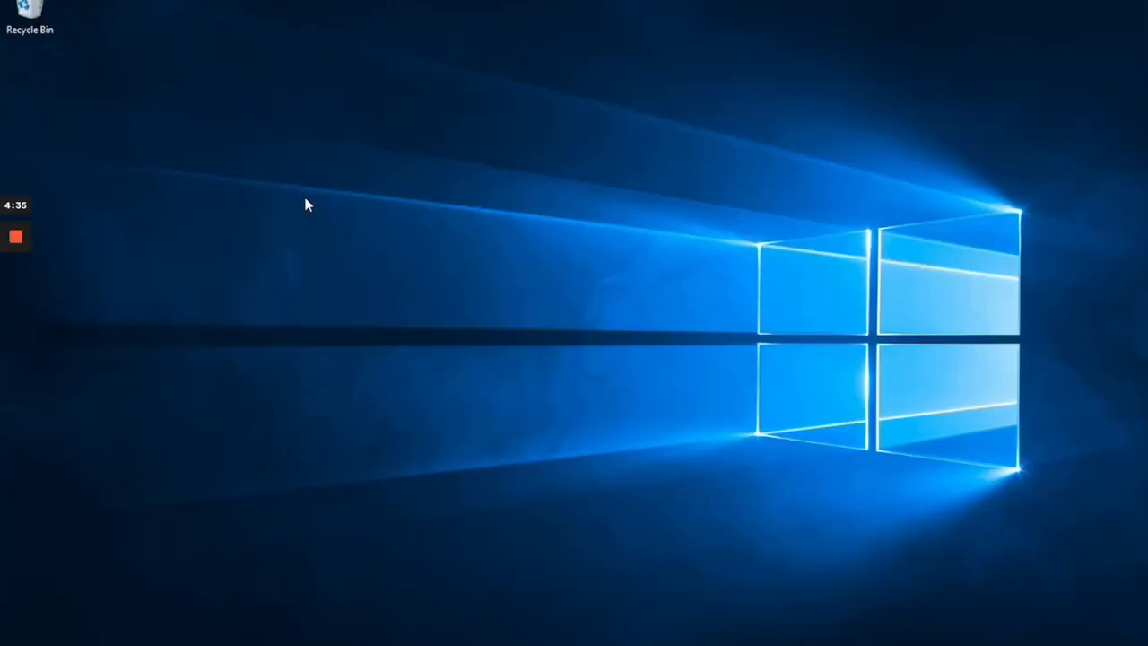
pyautogui.rightClick(237, 104)
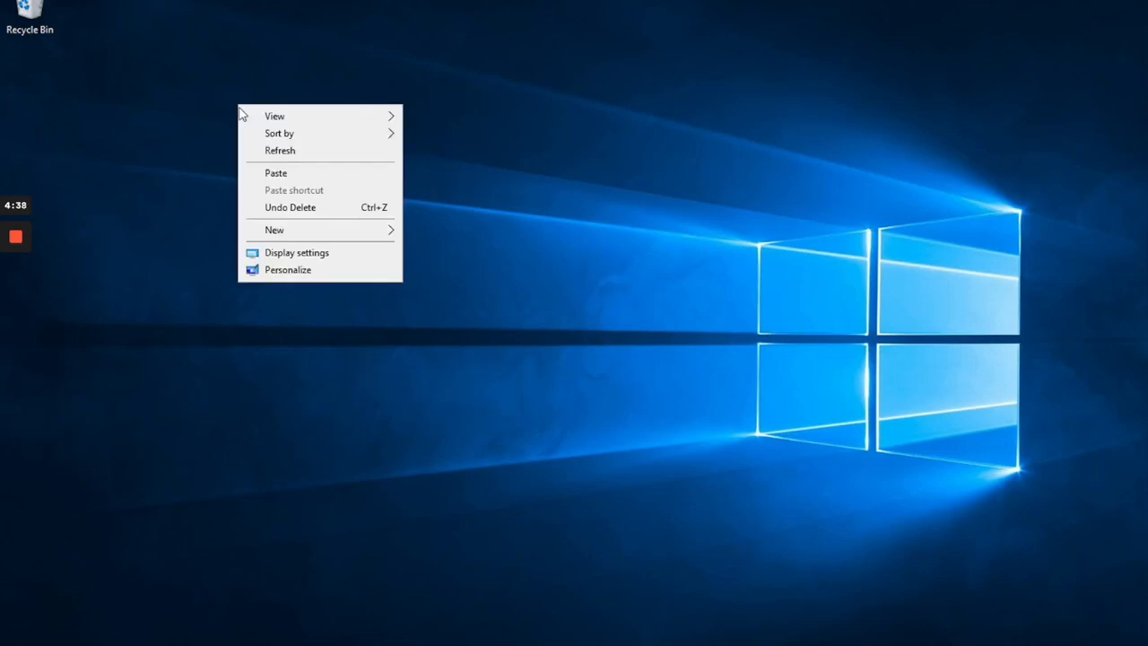
pyautogui.click(280, 175)
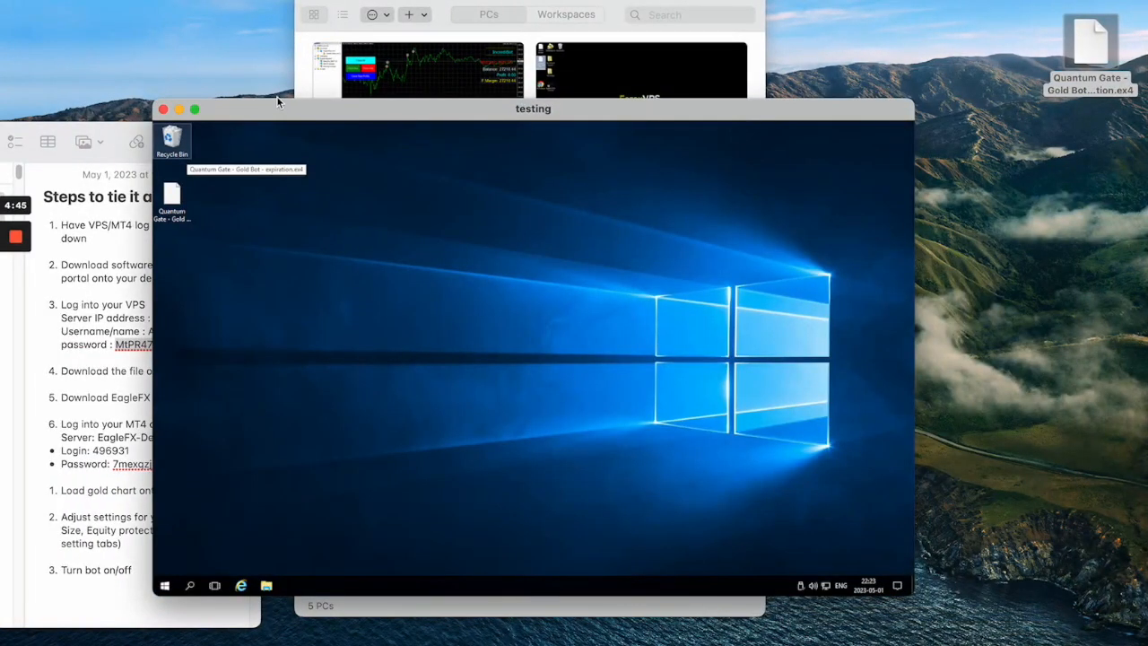
# Move the remote session window beside the note and enlarge it in height and width.
pyautogui.moveTo(292, 111); pyautogui.dragTo(408, 4)
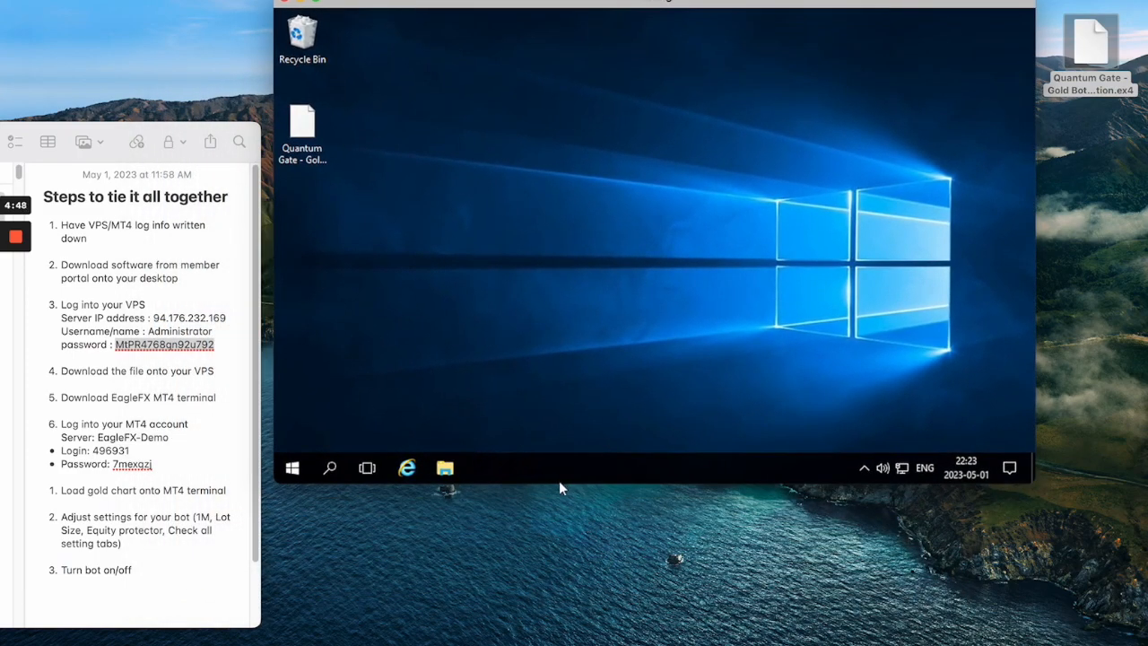
pyautogui.moveTo(558, 486); pyautogui.dragTo(556, 645)
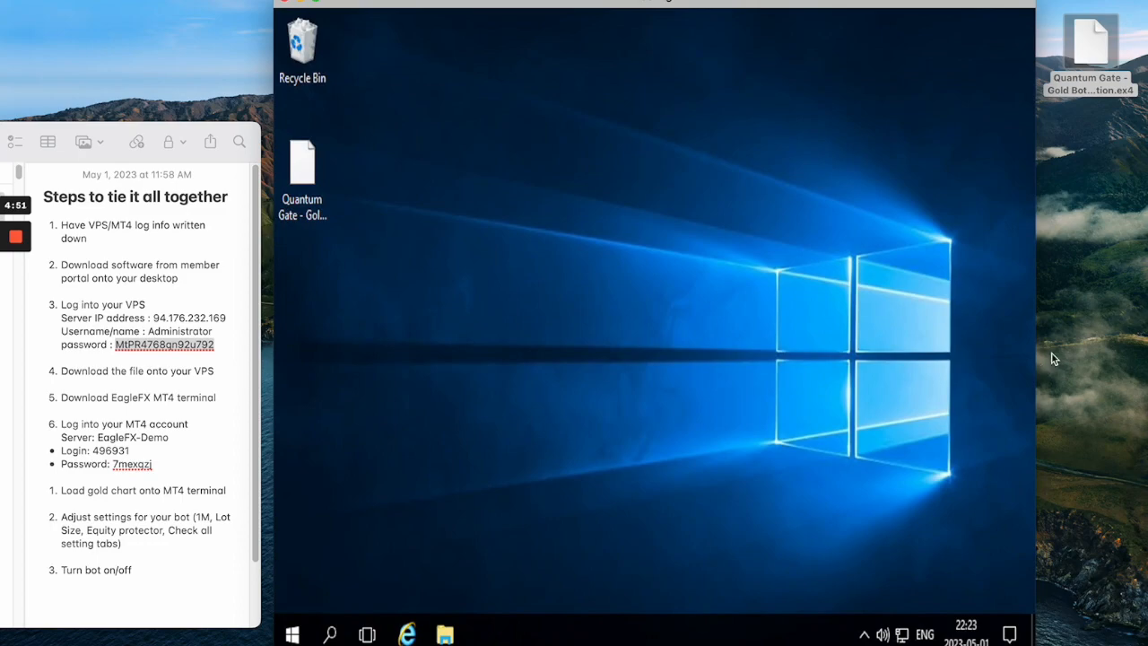
pyautogui.moveTo(1039, 350); pyautogui.dragTo(1069, 343)
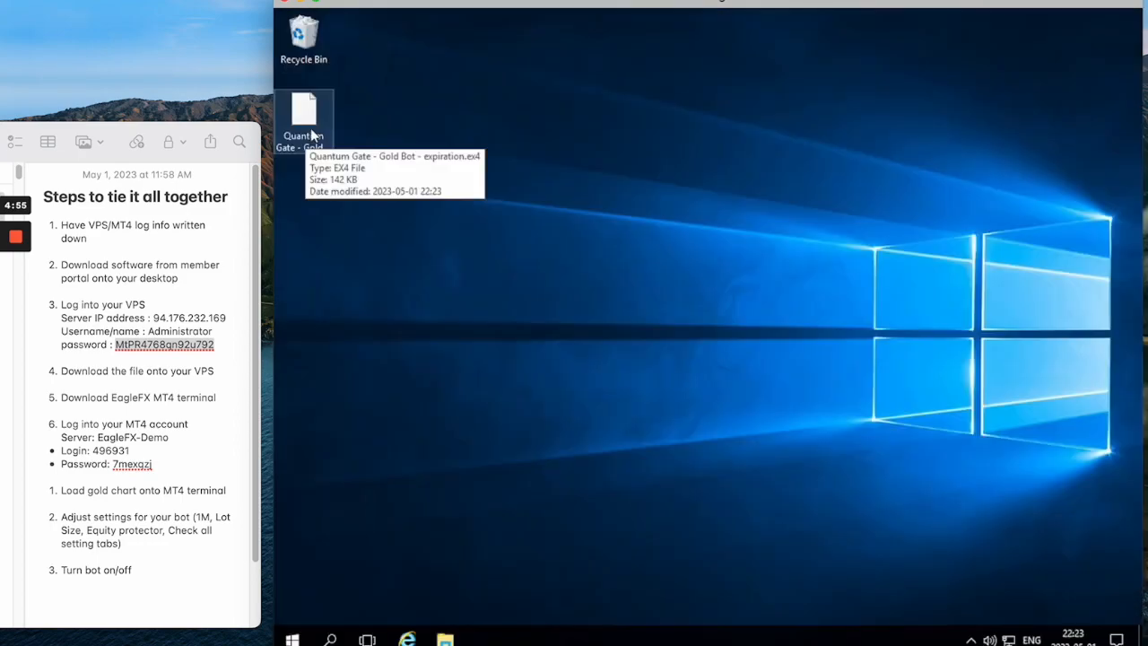
pyautogui.click(72, 362)
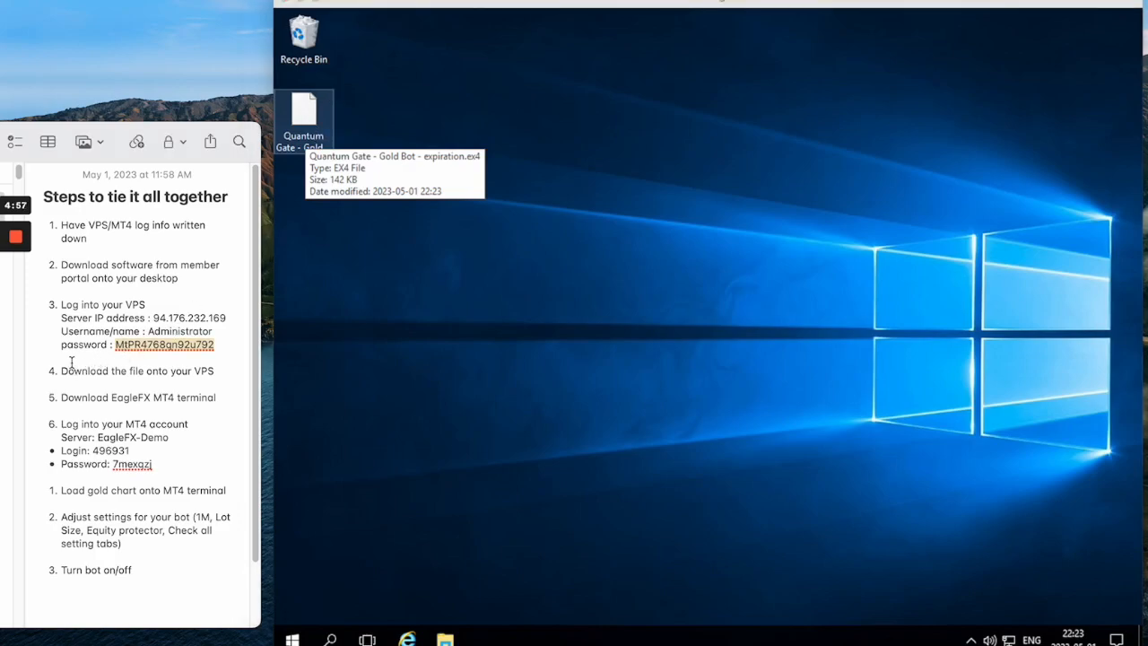
pyautogui.moveTo(60, 370); pyautogui.dragTo(231, 370)
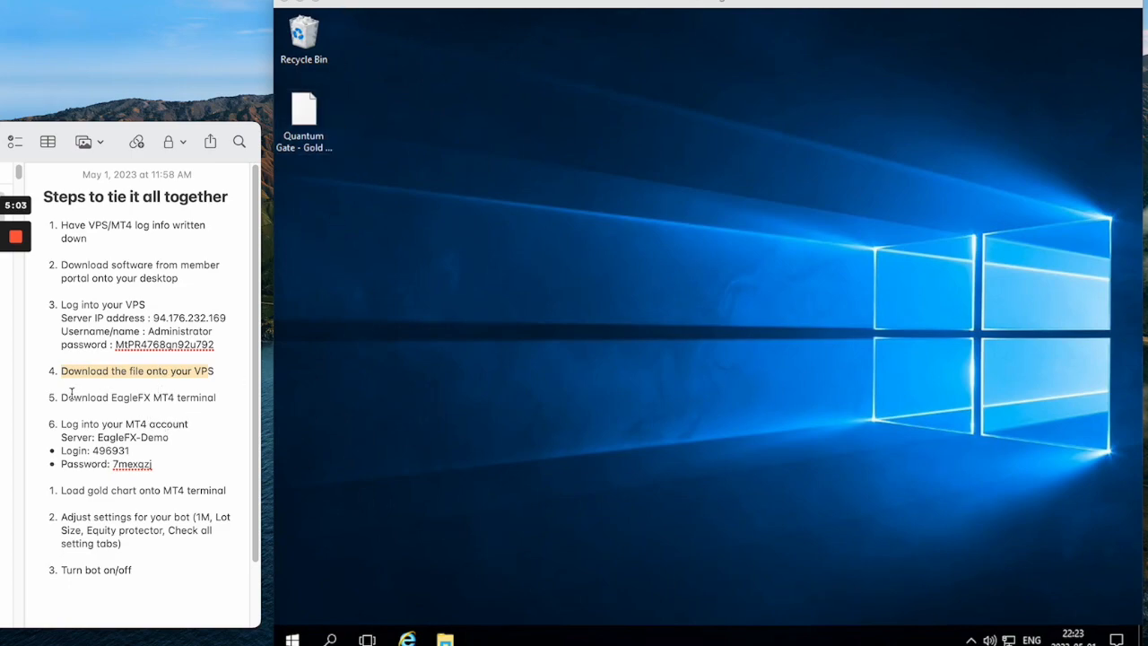
pyautogui.moveTo(61, 397); pyautogui.dragTo(197, 399)
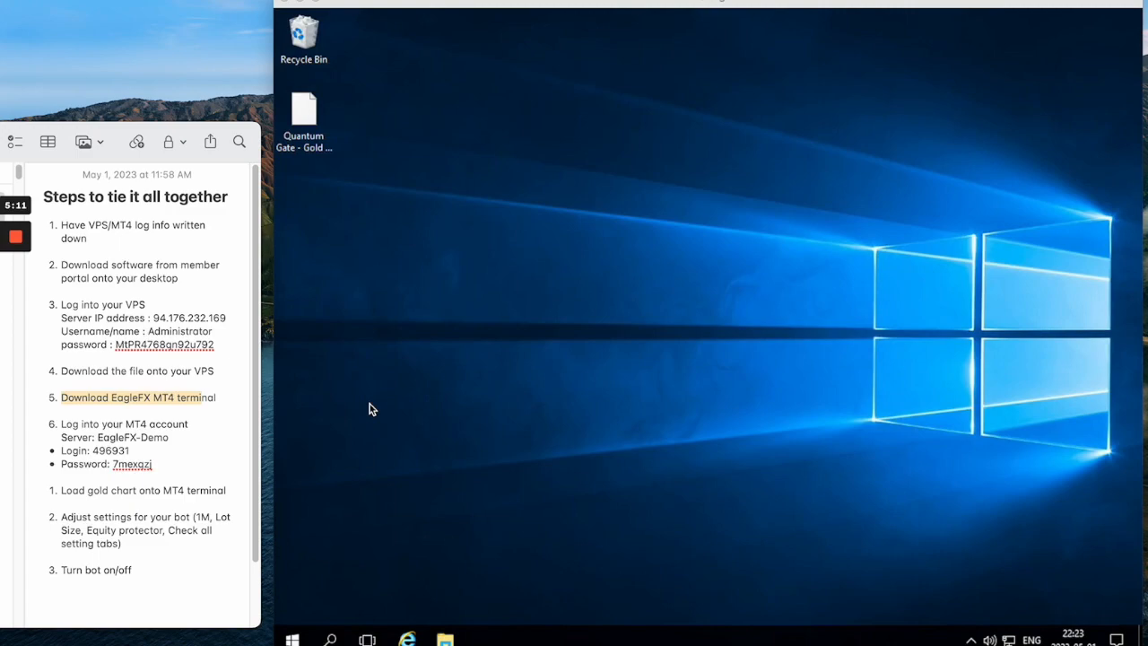
pyautogui.click(130, 396)
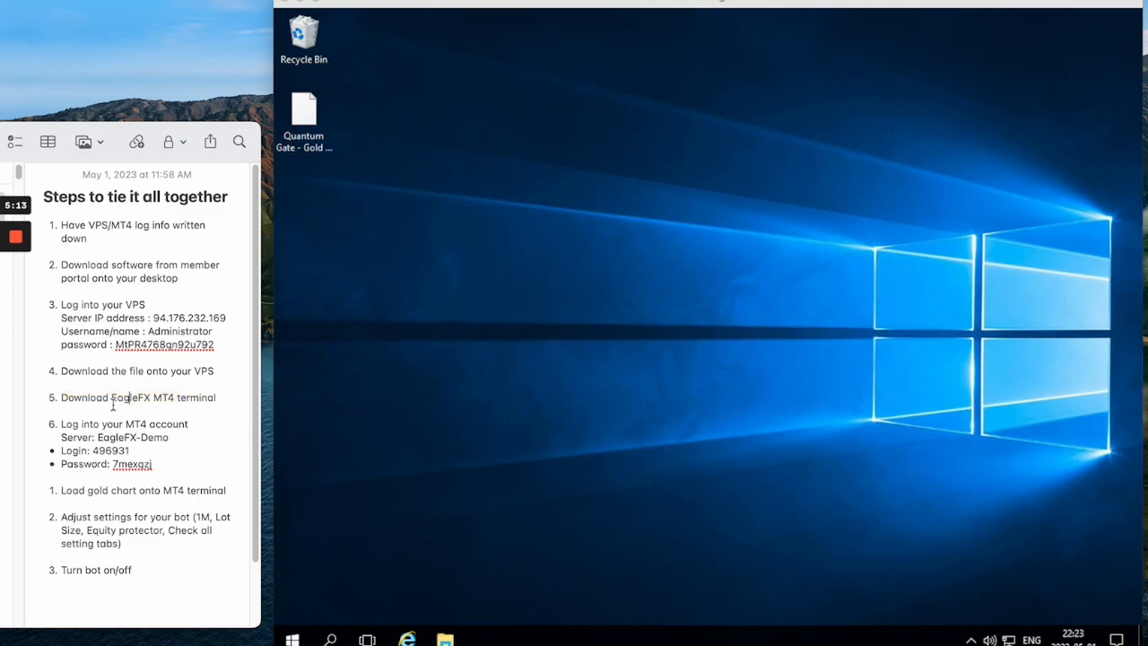
pyautogui.moveTo(113, 396); pyautogui.dragTo(170, 396)
pyautogui.click(145, 452)
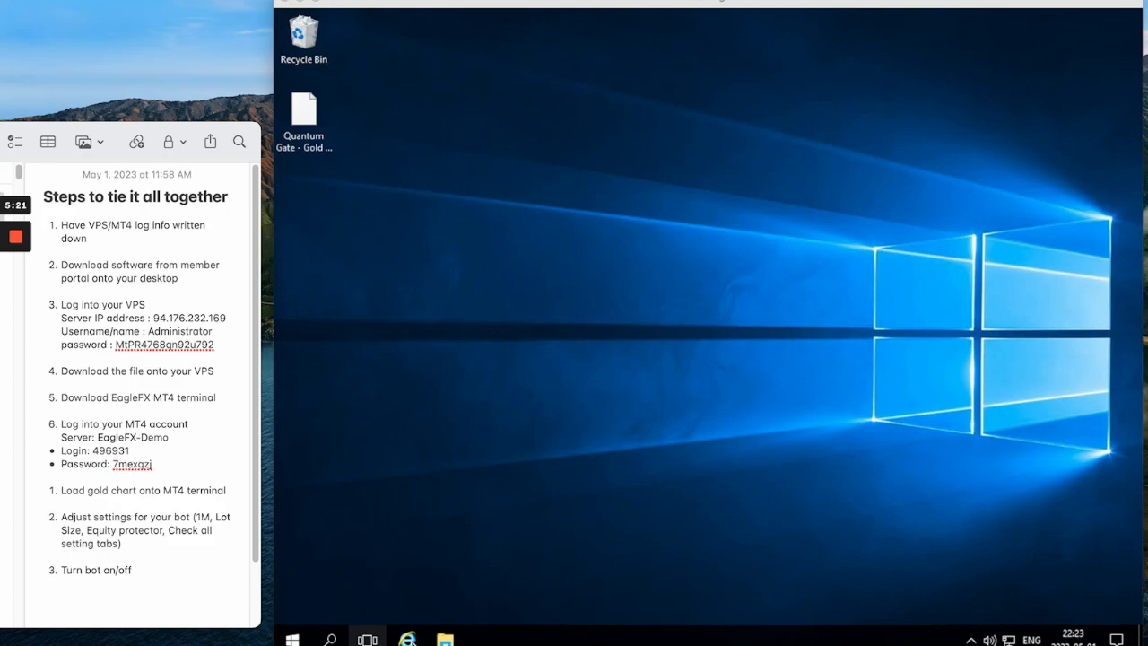
# Open Internet Explorer on the VPS, dismiss its setup dialog, and search for "eaglefx mt4 download".
pyautogui.click(407, 638)
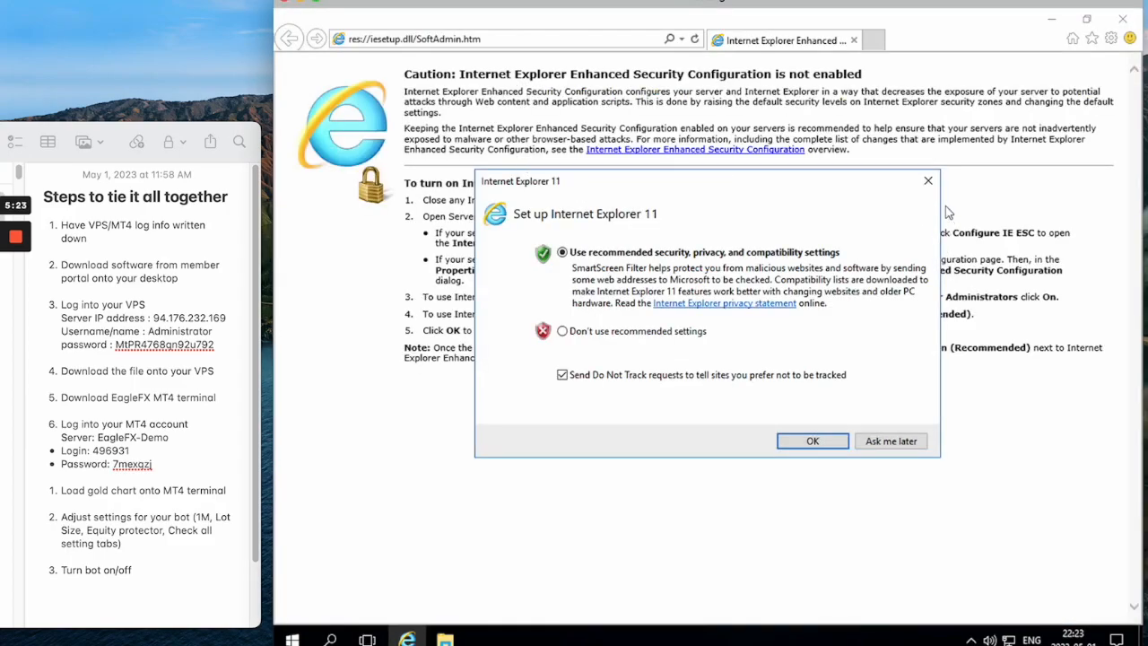
pyautogui.click(928, 181)
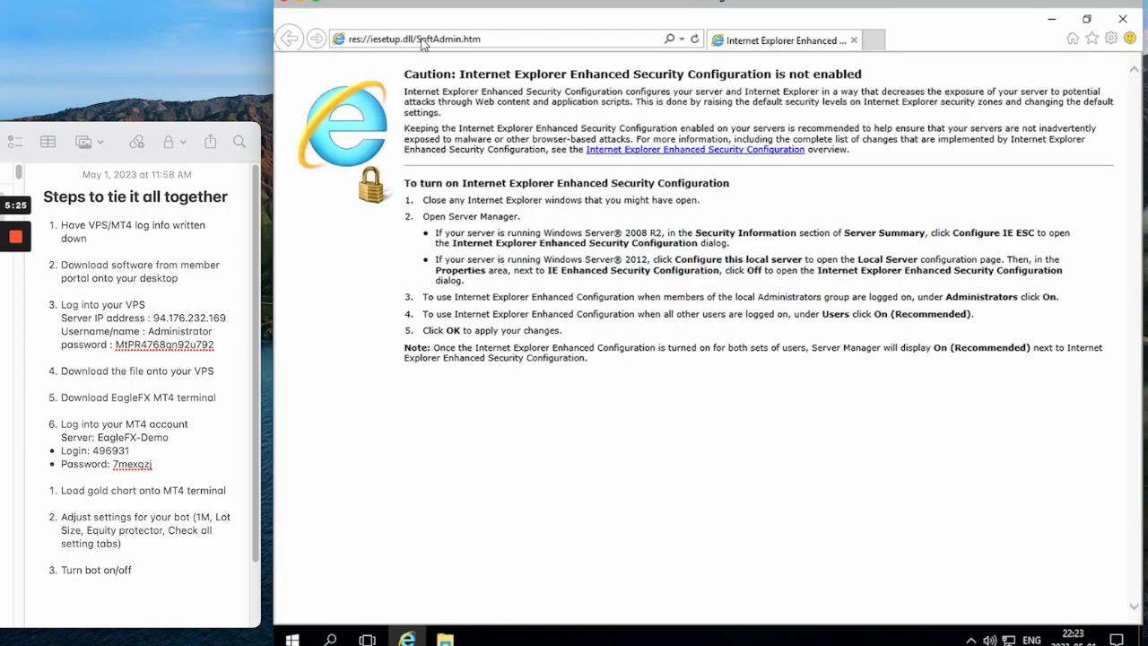
pyautogui.click(420, 39)
pyautogui.write('ea')
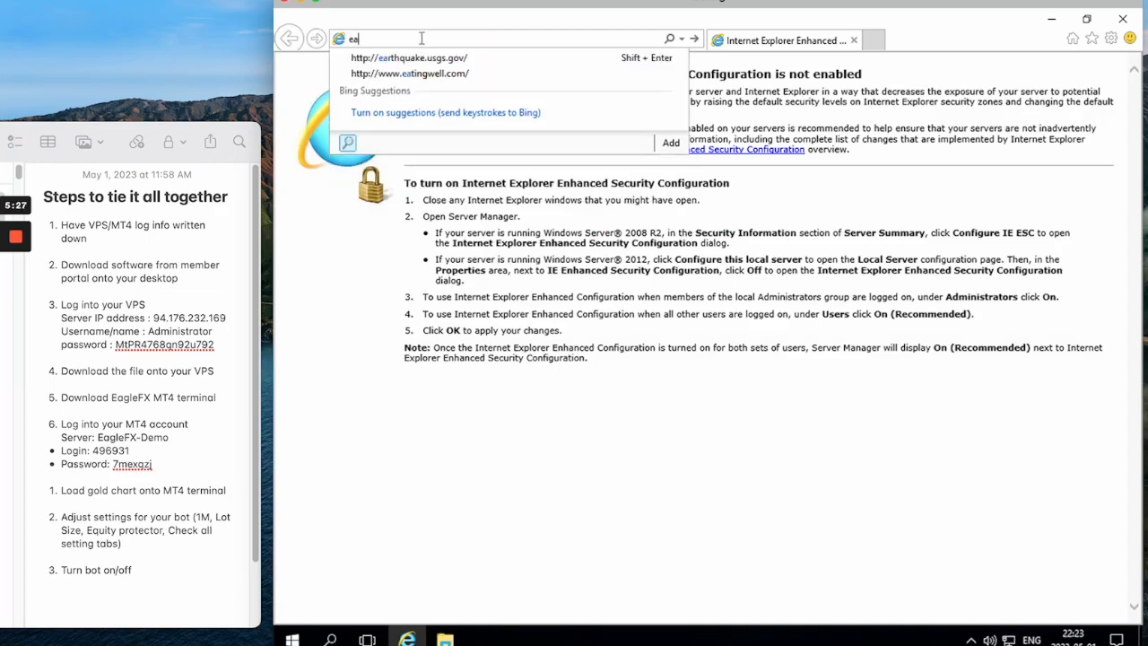
pyautogui.write('glefx mt4 download')
pyautogui.press('Return')
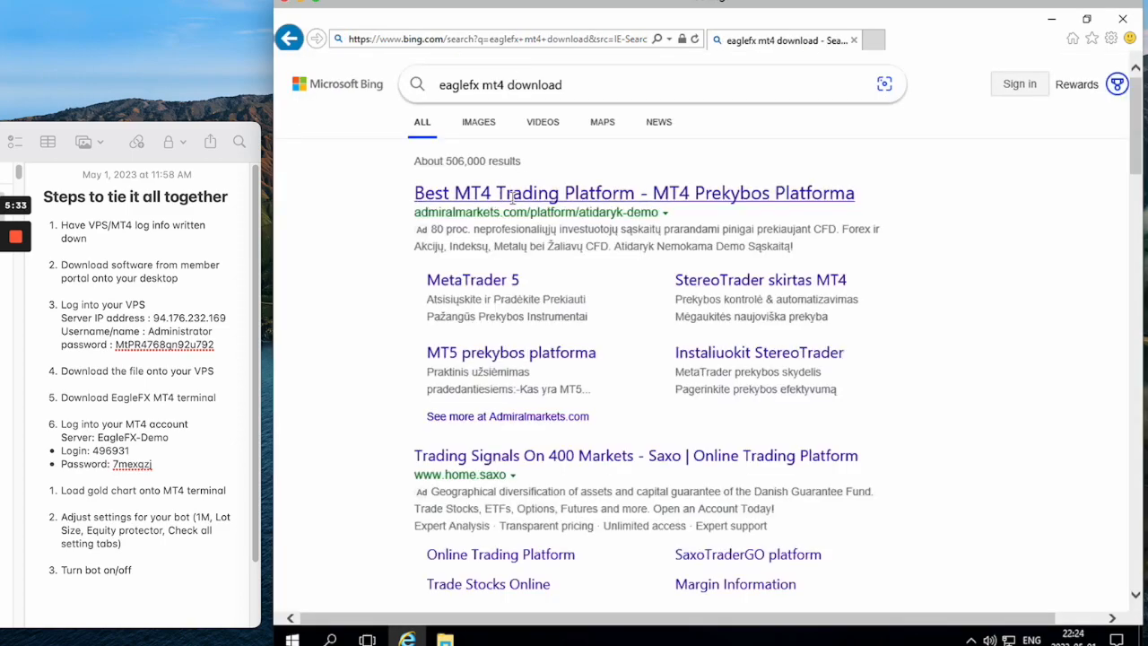
# Open the EagleFX platforms page at eaglefx.com from the search results.
pyautogui.scroll(-1, 413, 332)
pyautogui.scroll(-6, 385, 330)
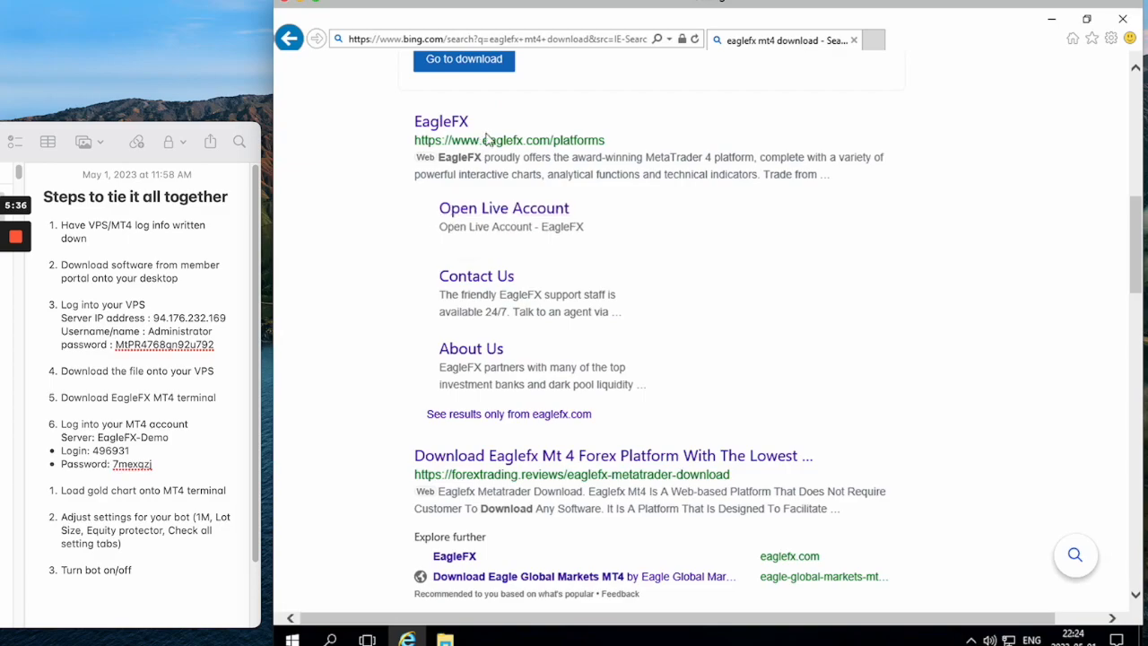
pyautogui.click(441, 123)
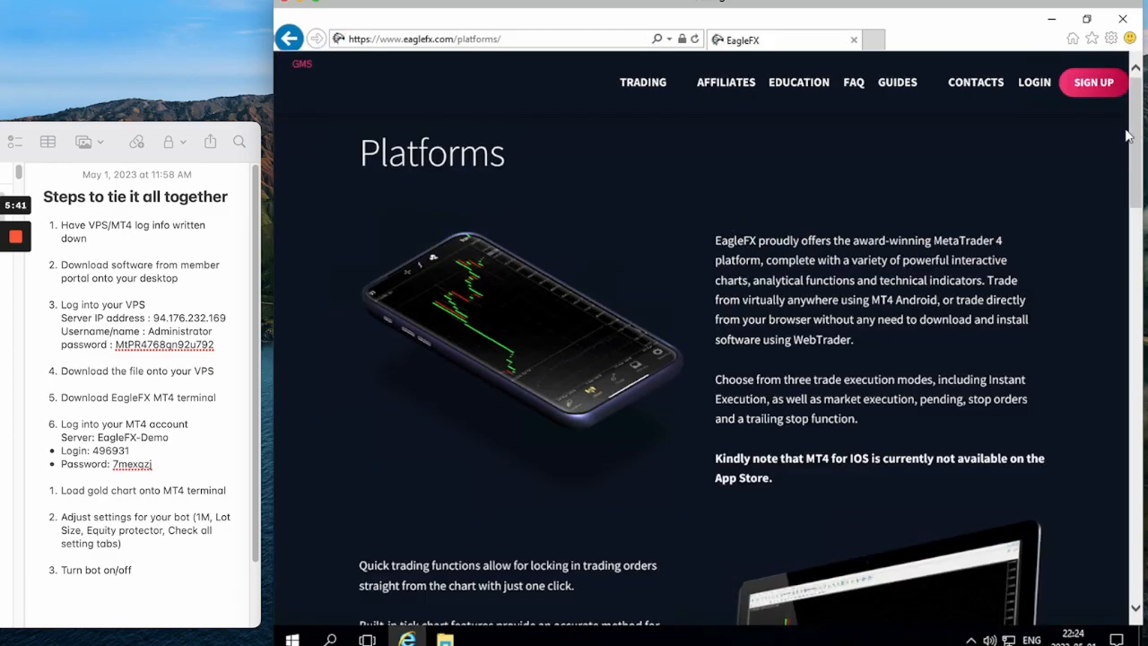
# Download MT4 for Windows from the Platforms links in the page footer and run eaglefx4setup.exe.
pyautogui.moveTo(1135, 121); pyautogui.dragTo(1128, 610)
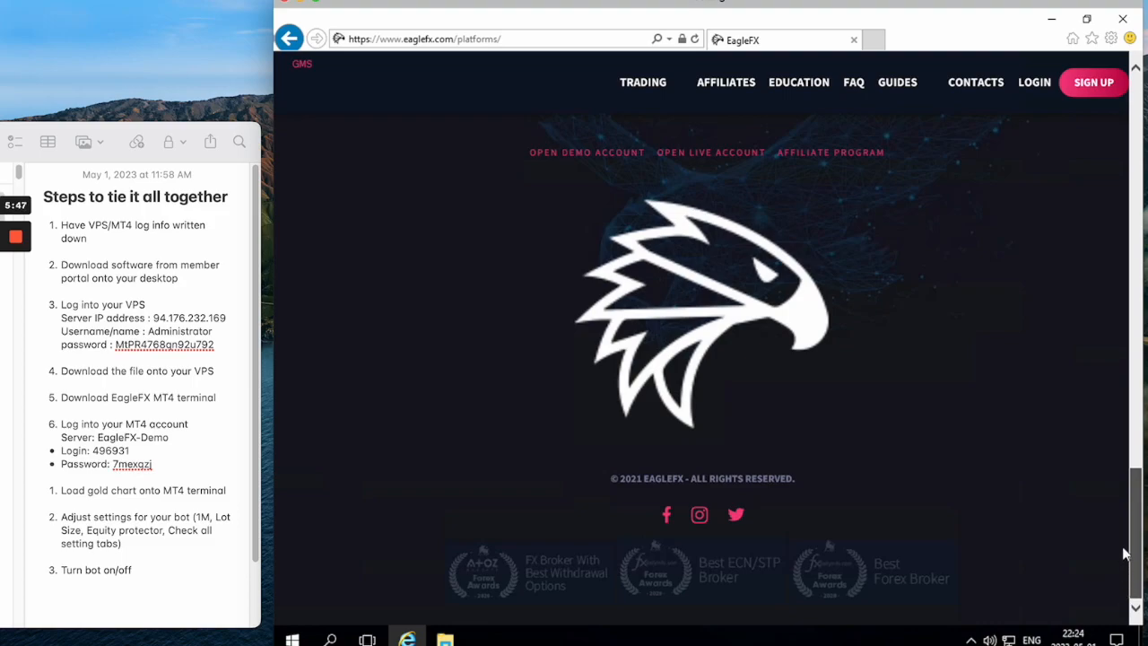
pyautogui.moveTo(1127, 504); pyautogui.dragTo(1125, 368)
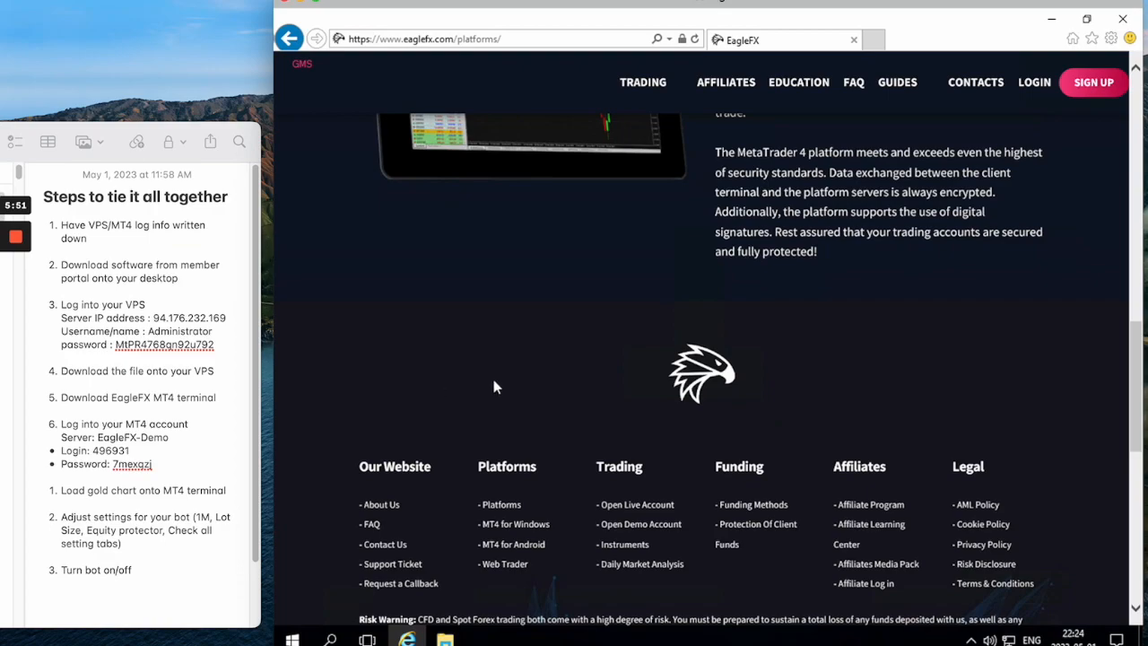
pyautogui.click(533, 529)
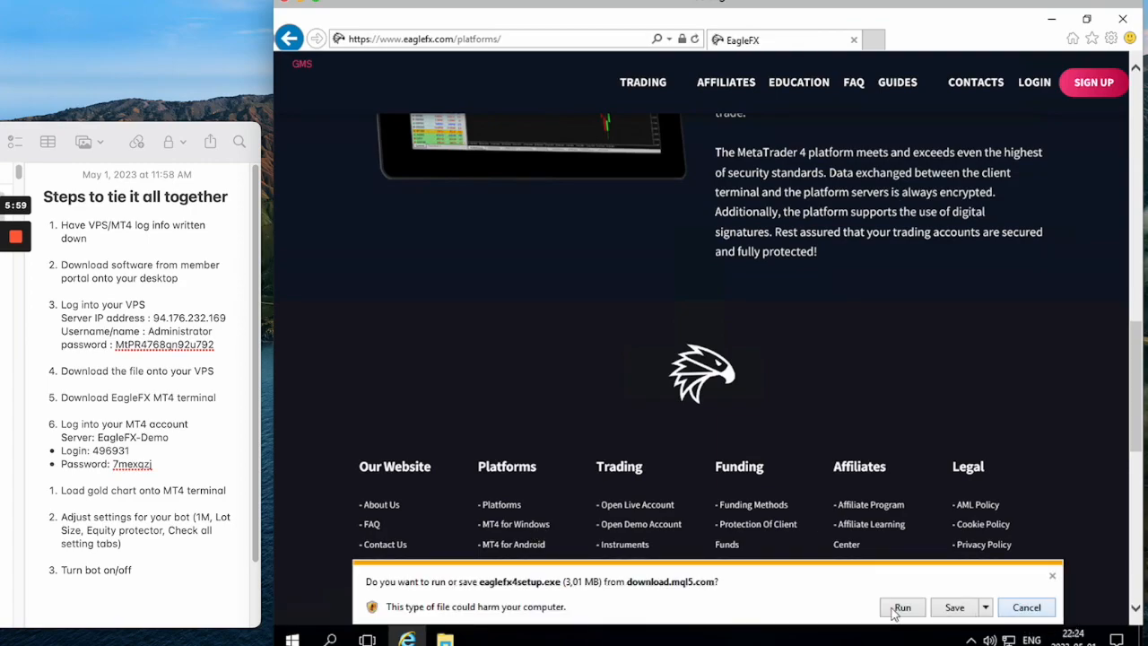
pyautogui.click(900, 607)
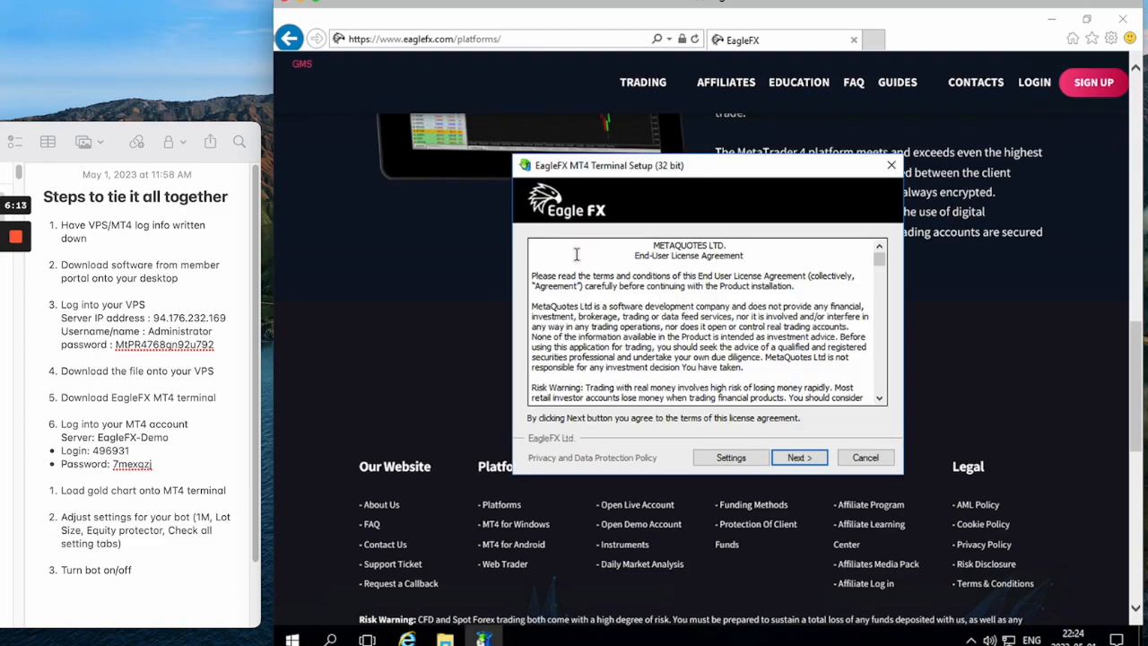
# Accept the license agreement and complete the EagleFX MT4 Terminal installation.
pyautogui.click(798, 458)
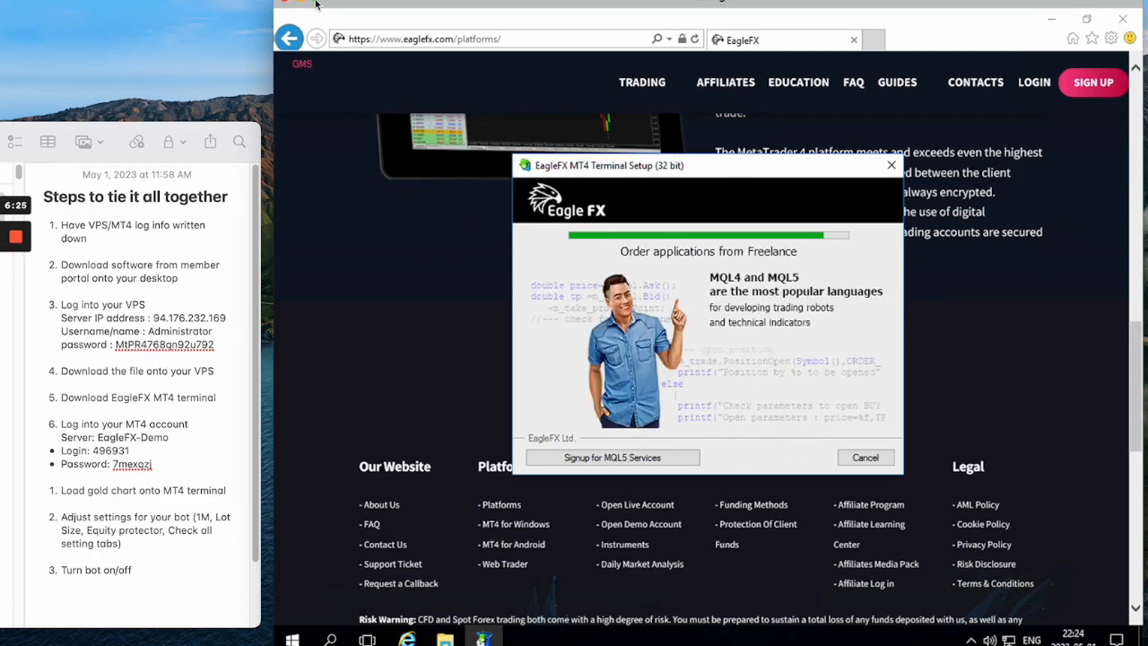
pyautogui.moveTo(346, 3); pyautogui.dragTo(308, 5)
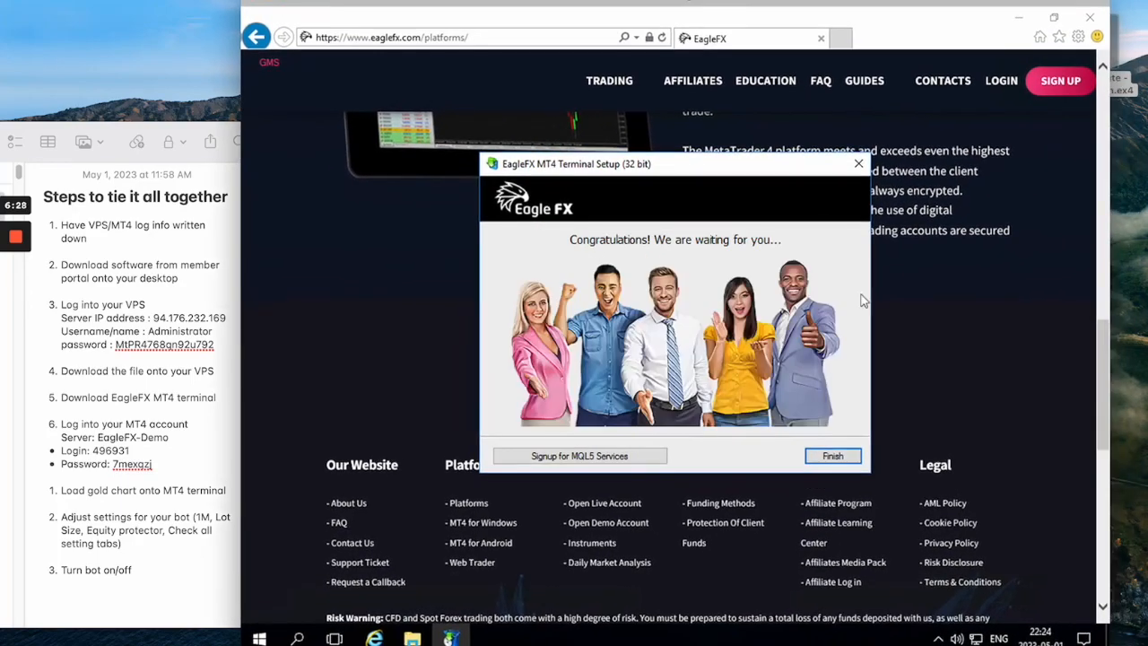
pyautogui.click(832, 456)
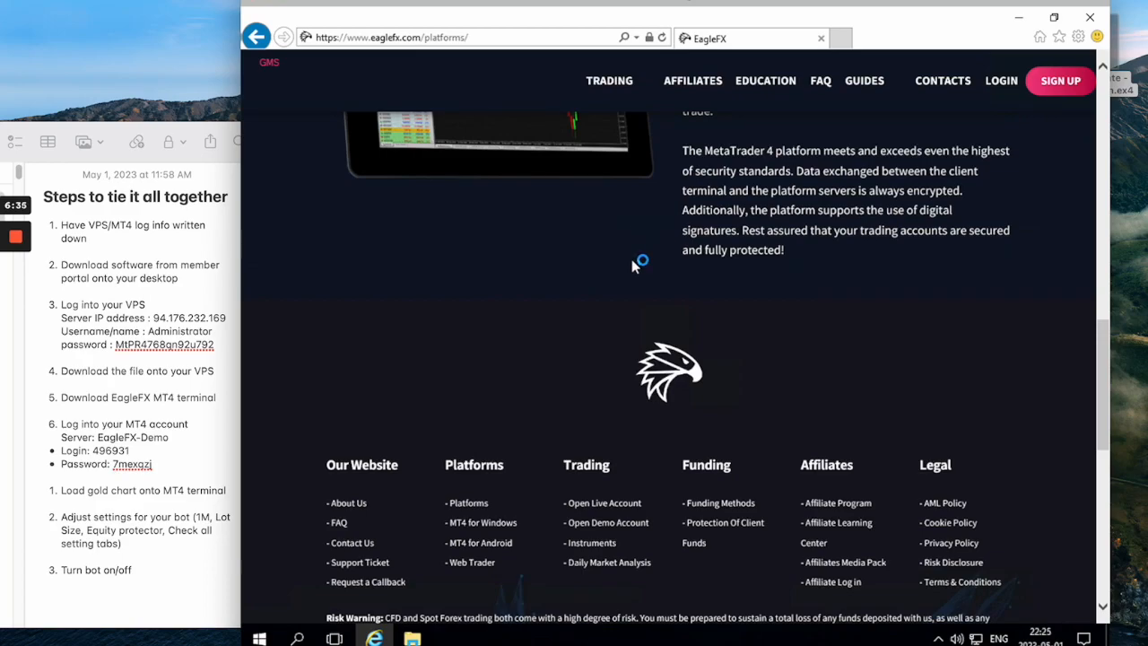
# Resize the remote session window so the terminal's account dialog and the note with the login details are both visible.
pyautogui.moveTo(285, 2)
pyautogui.moveTo(234, 16); pyautogui.dragTo(50, 16)
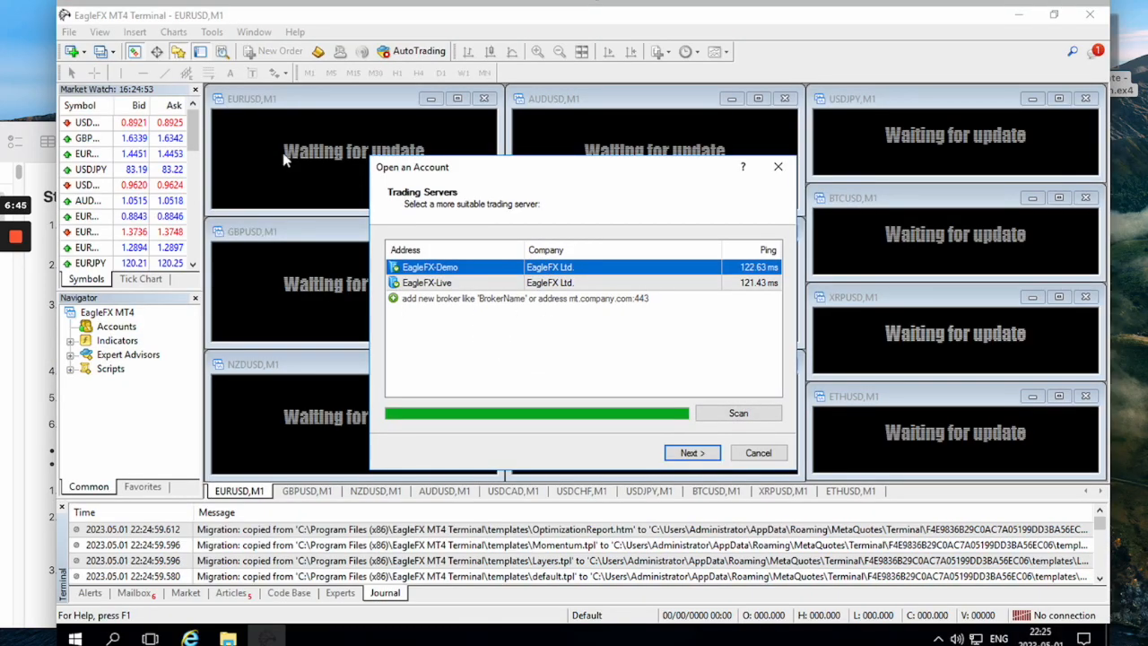
pyautogui.moveTo(55, 78); pyautogui.dragTo(251, 70)
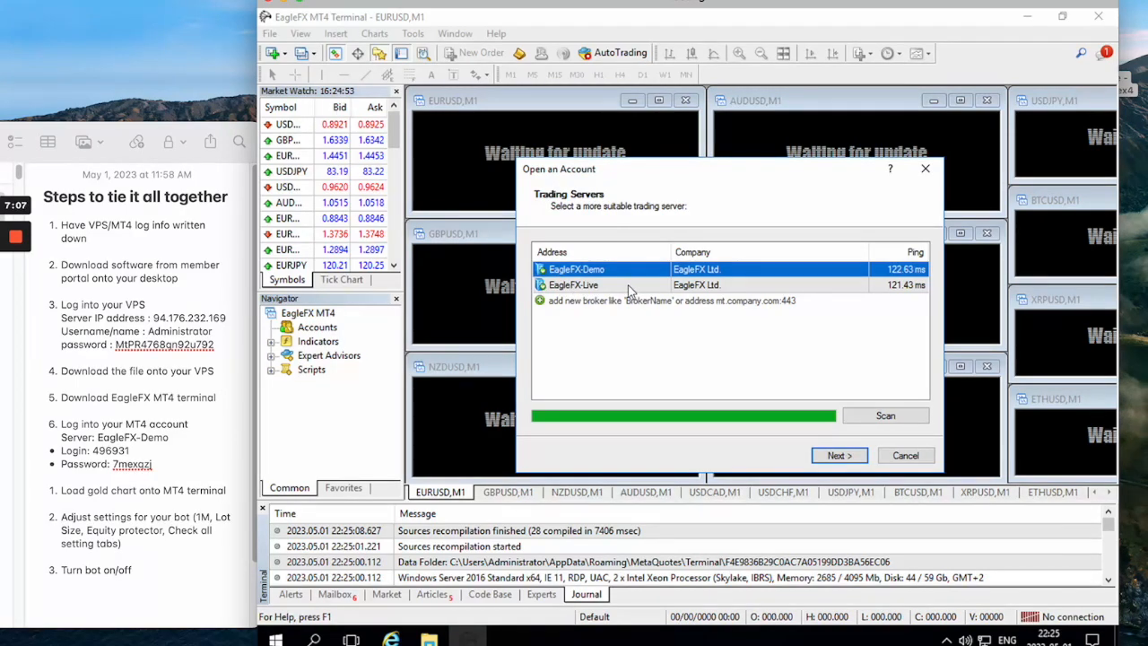
# Choose the EagleFX-Demo trading server and select the existing trade account option.
pyautogui.click(578, 286)
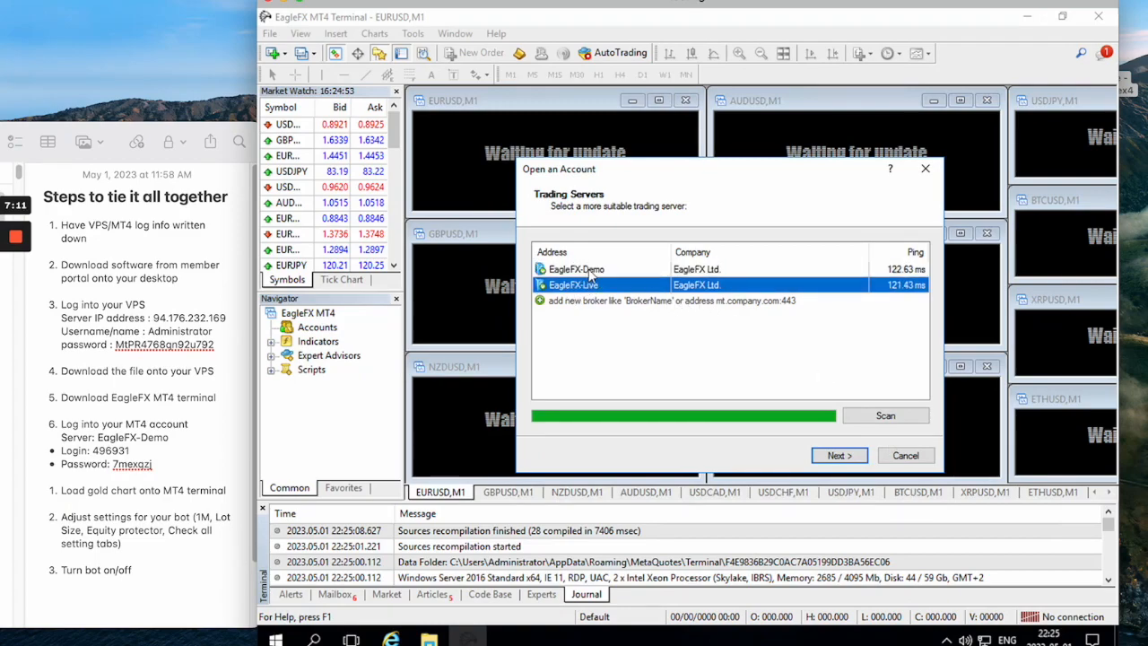
pyautogui.click(591, 271)
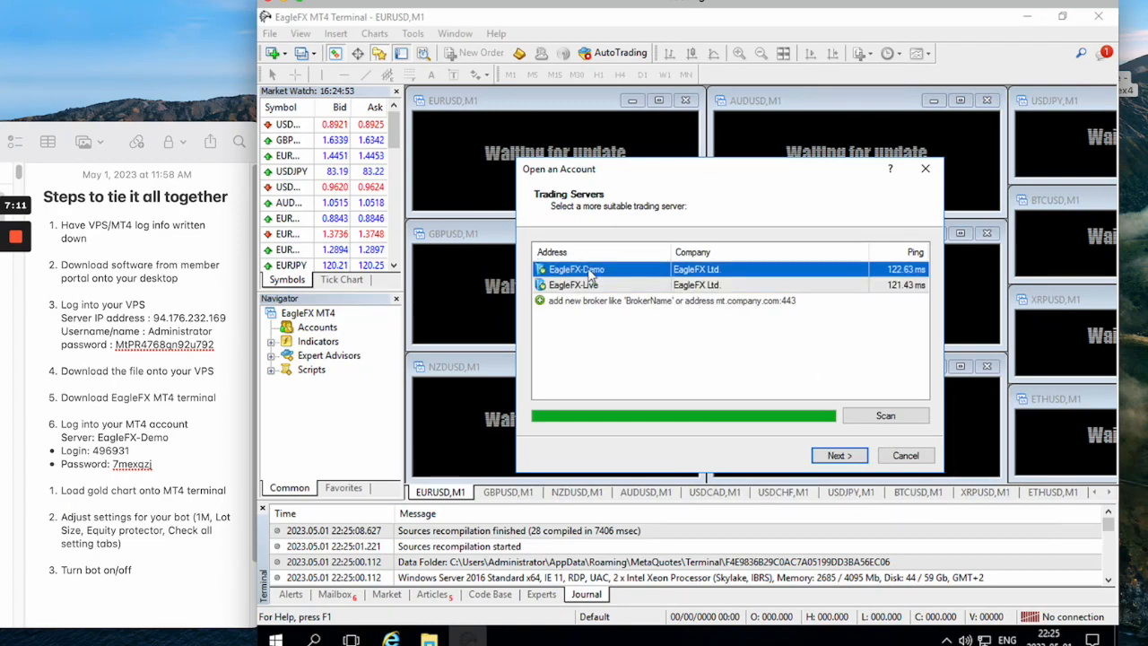
pyautogui.click(839, 455)
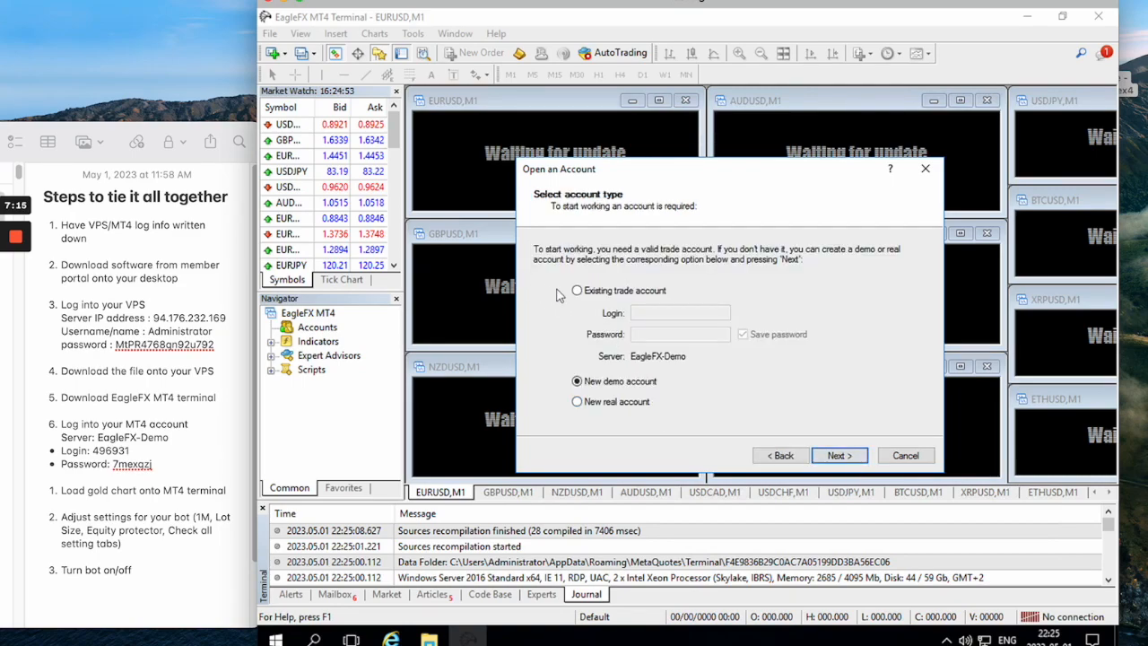
pyautogui.click(578, 291)
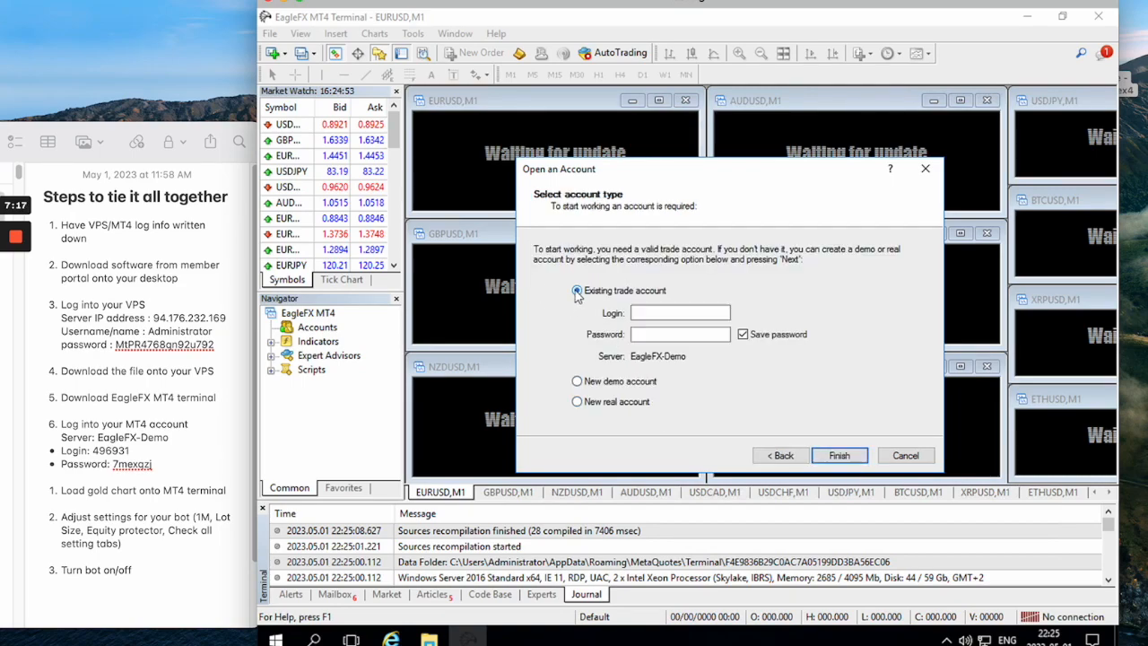
# Enter the MT4 login number and account password copied from the note, and finish logging in.
pyautogui.click(130, 448)
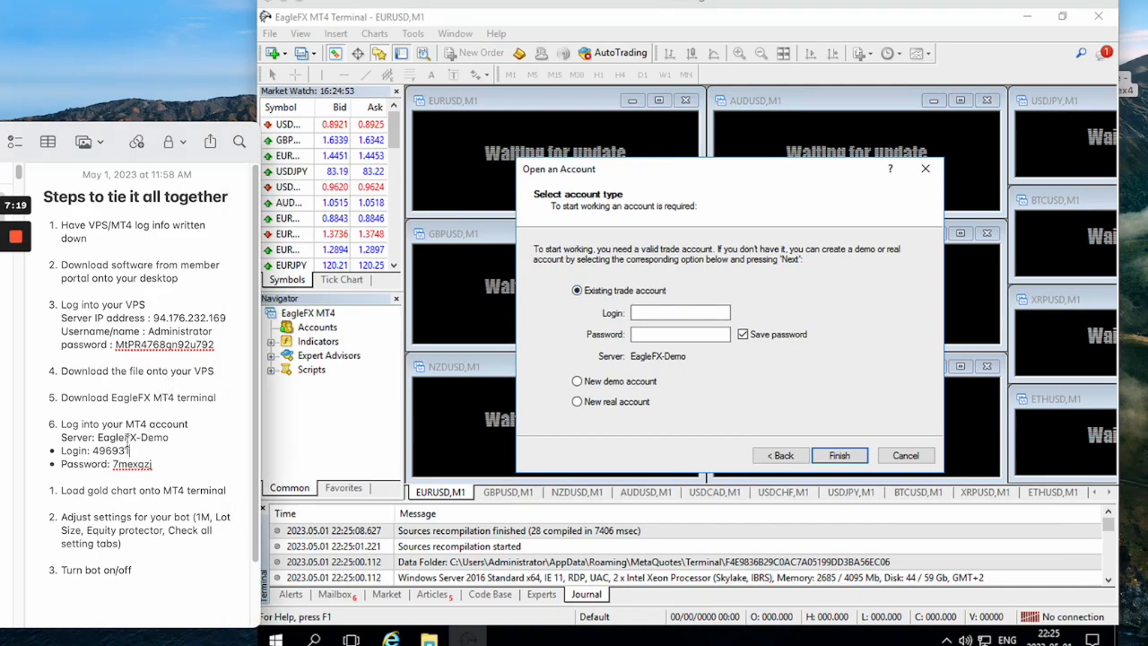
pyautogui.moveTo(120, 450); pyautogui.dragTo(94, 450)
pyautogui.click(655, 311)
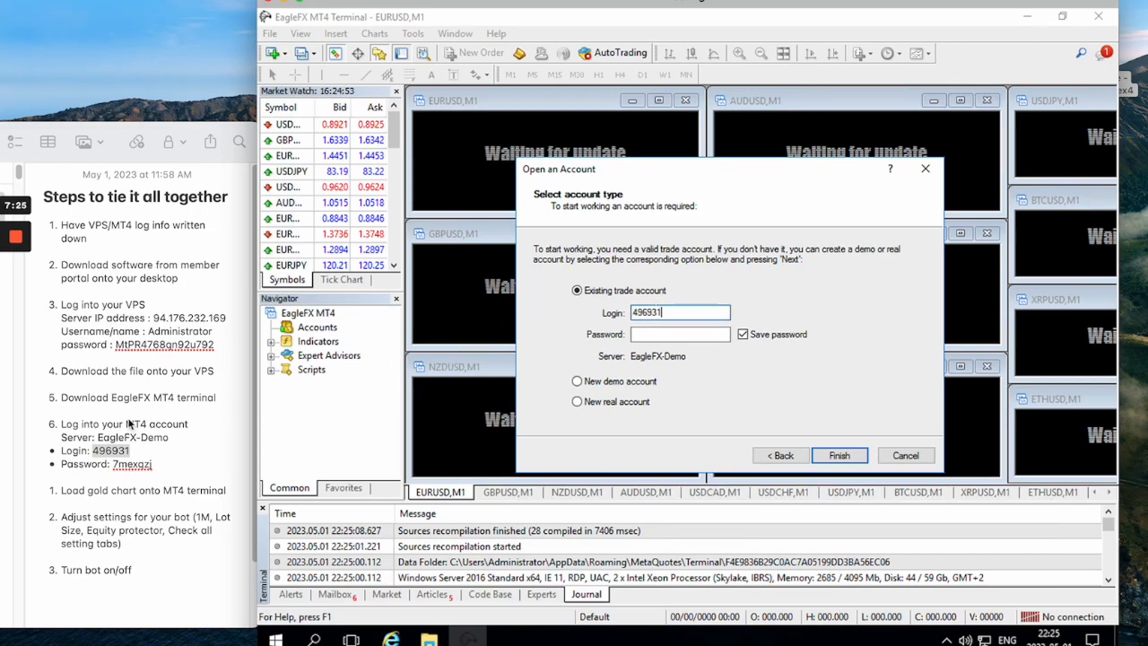
pyautogui.doubleClick(128, 464)
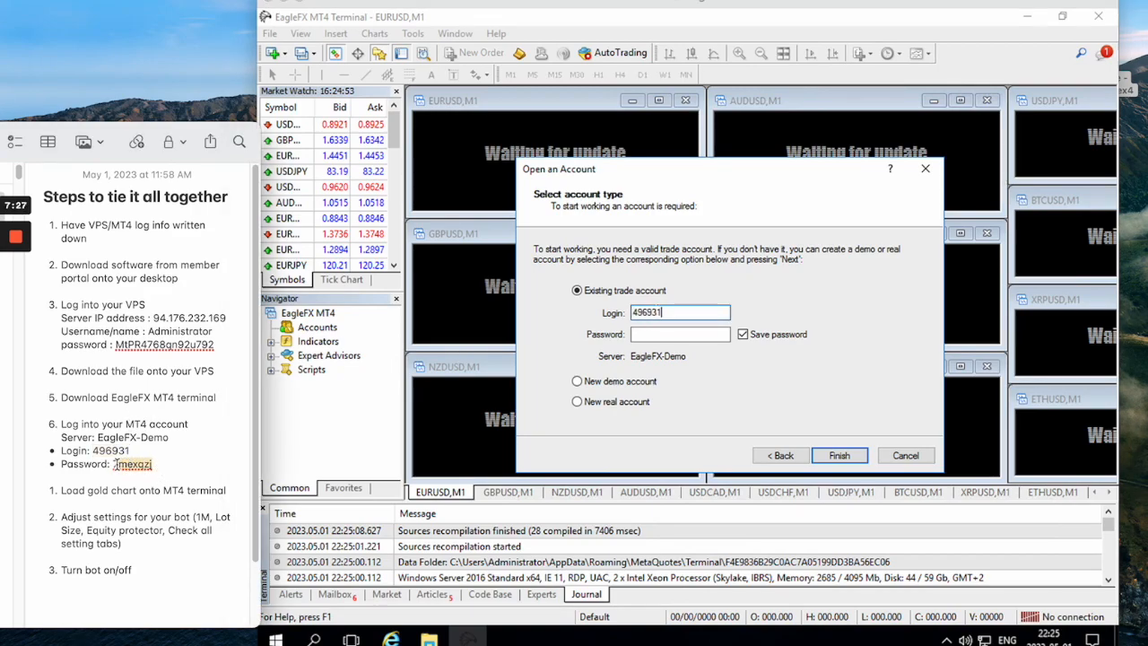
pyautogui.click(645, 334)
pyautogui.hotkey('ctrl', 'v')
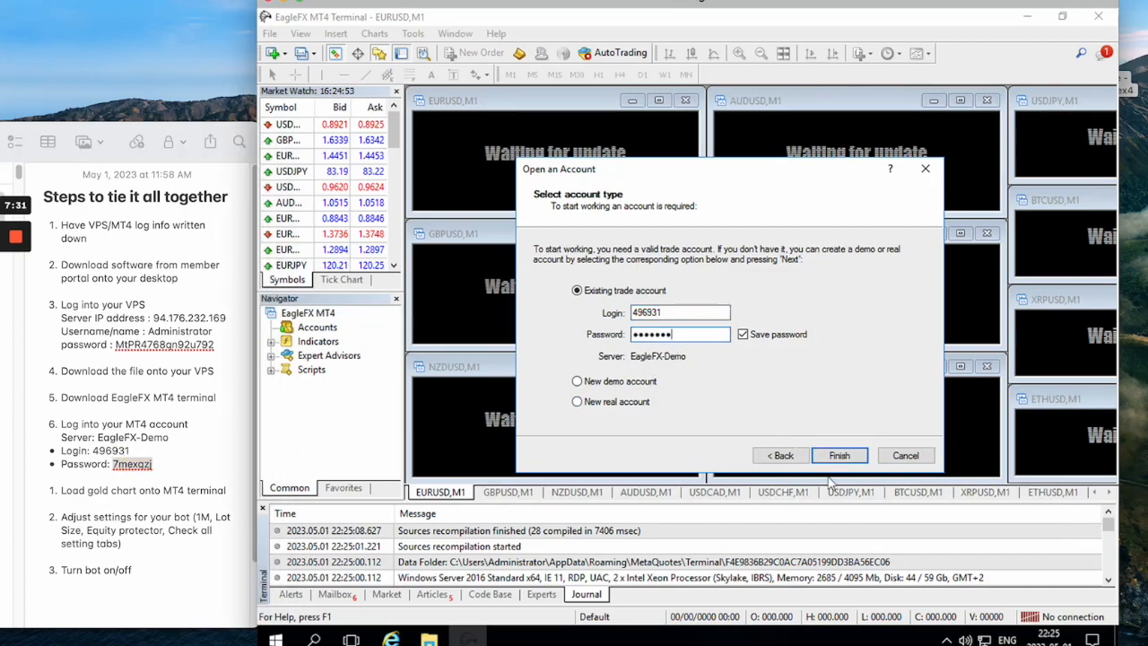
pyautogui.click(836, 456)
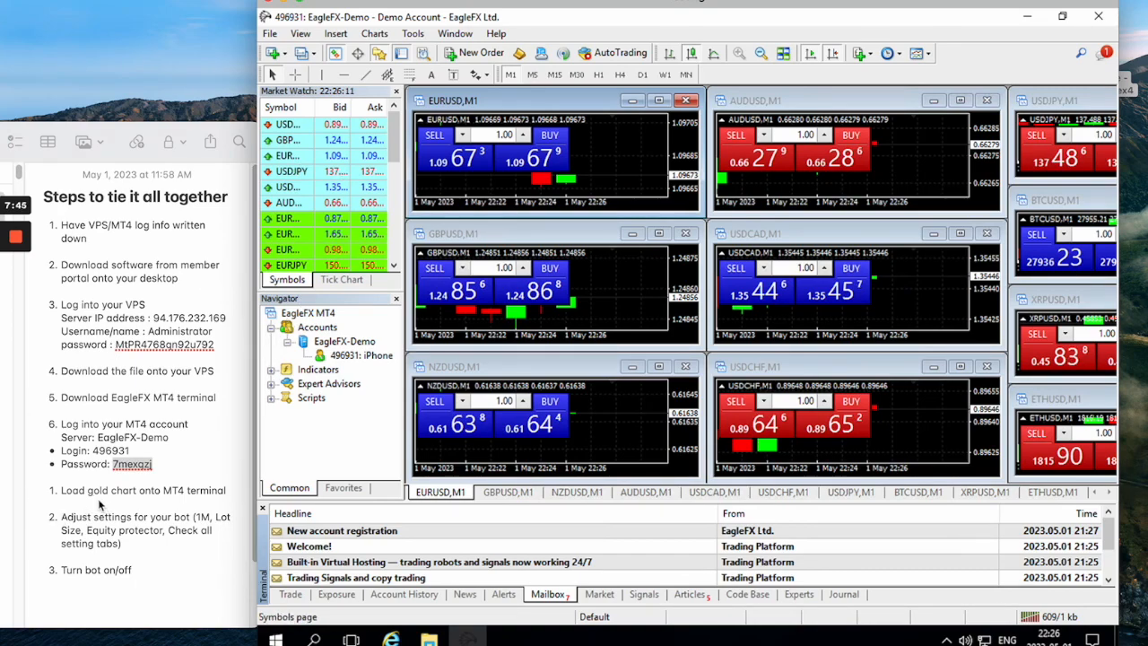
# Widen the remote session window over the note and reposition it so the whole MT4 terminal fits on screen.
pyautogui.moveTo(233, 492); pyautogui.dragTo(61, 492)
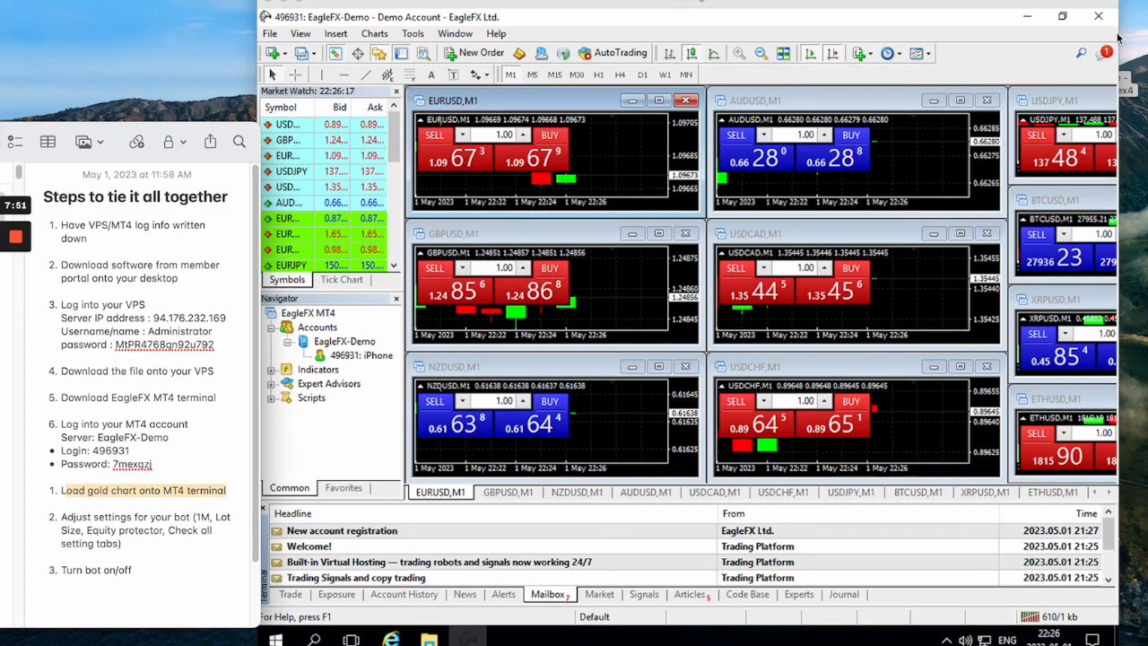
pyautogui.moveTo(1116, 41); pyautogui.dragTo(1145, 42)
pyautogui.moveTo(258, 198); pyautogui.dragTo(131, 198)
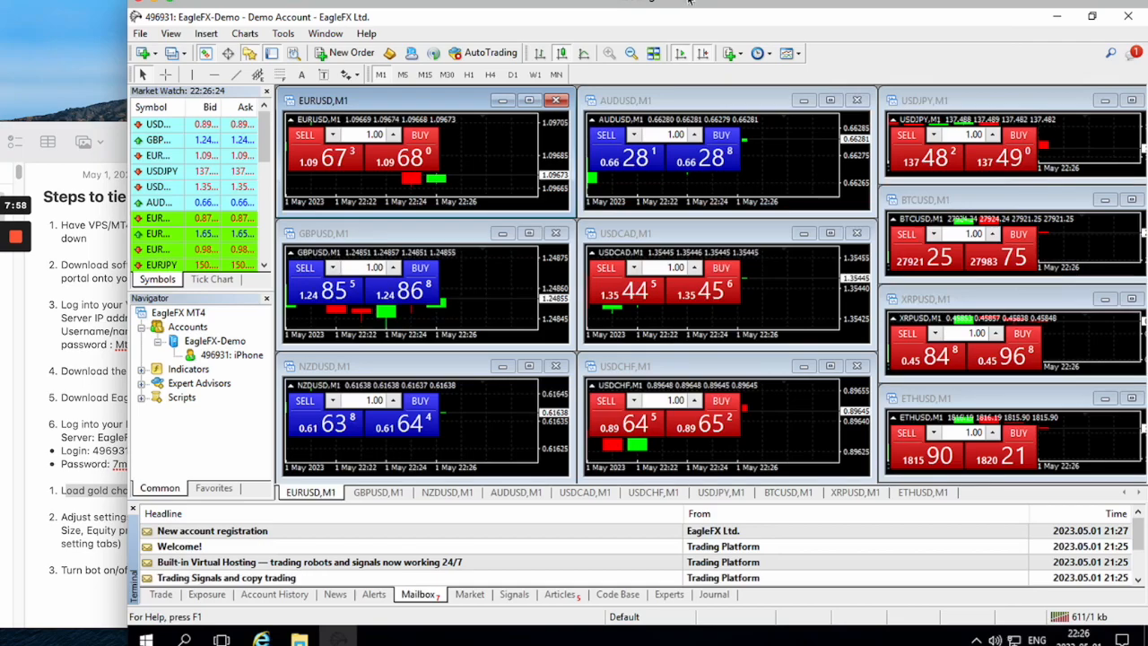
pyautogui.moveTo(698, 3); pyautogui.dragTo(668, 0)
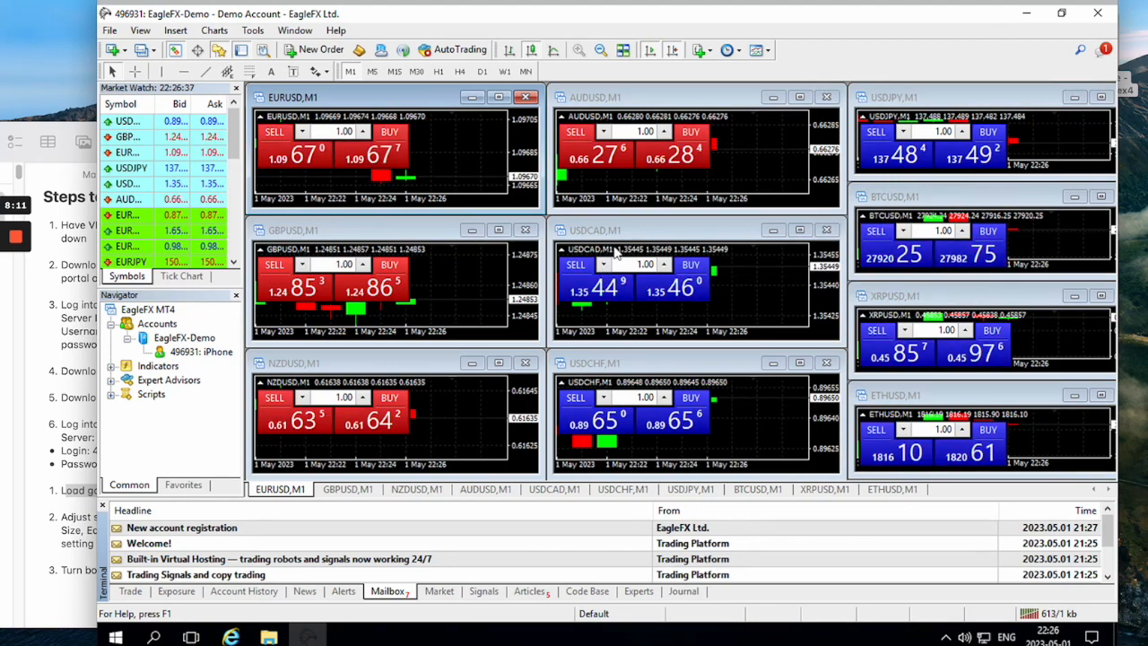
# Close the default EURUSD, GBPUSD, NZDUSD, USDCHF, USDCAD and AUDUSD chart windows.
pyautogui.click(526, 97)
pyautogui.click(526, 229)
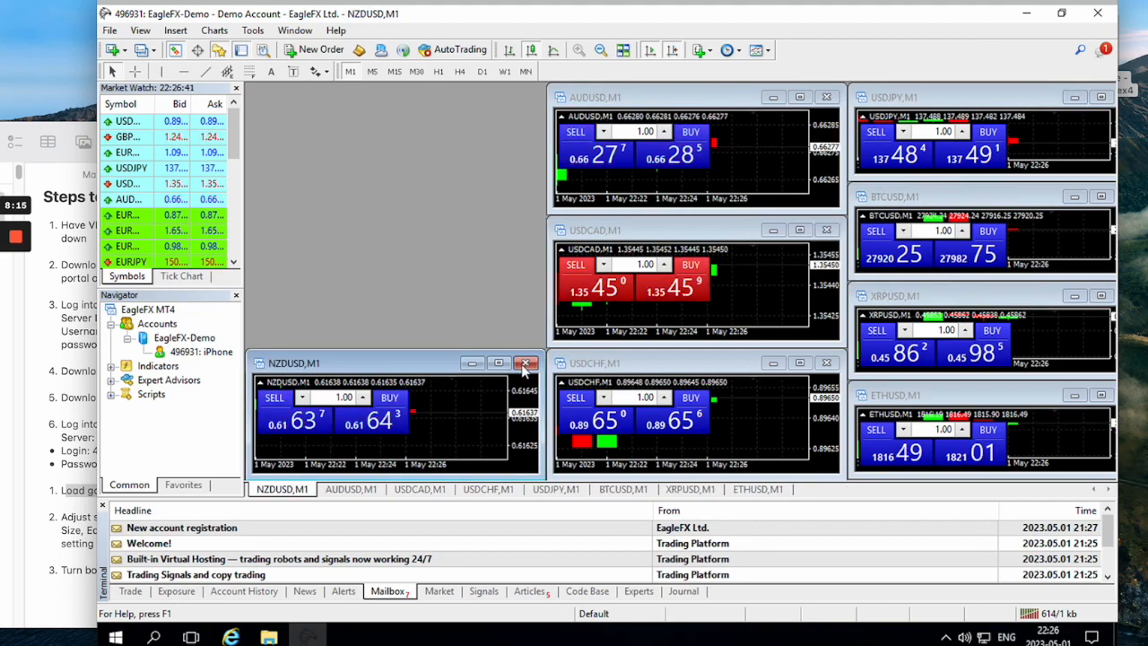
pyautogui.click(525, 364)
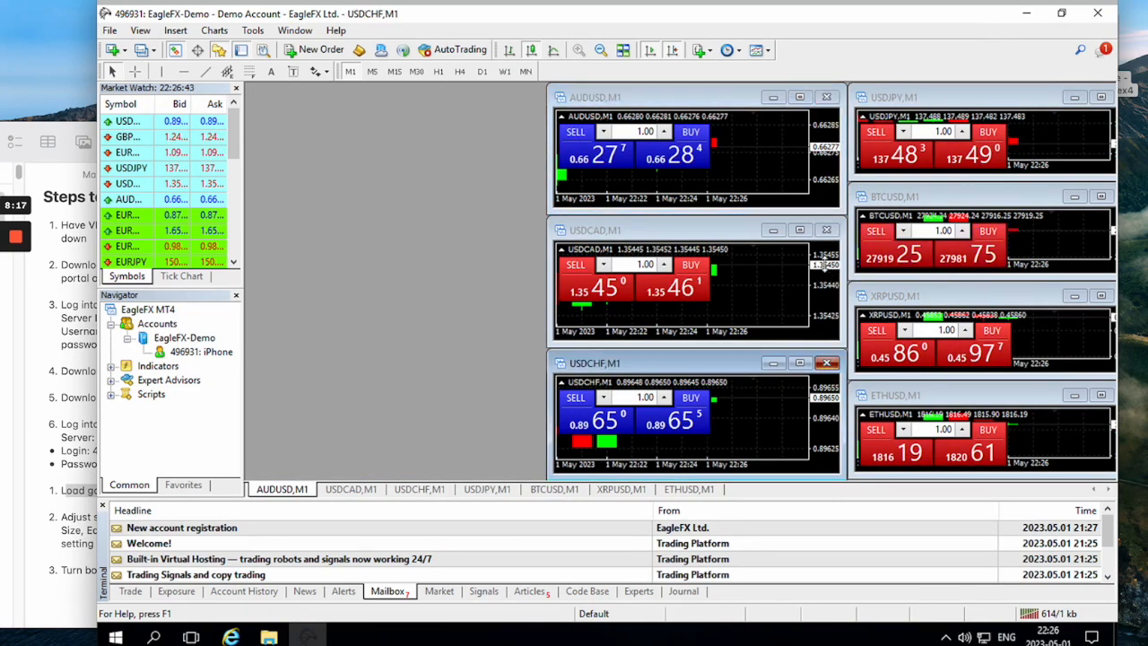
pyautogui.click(825, 362)
pyautogui.click(825, 229)
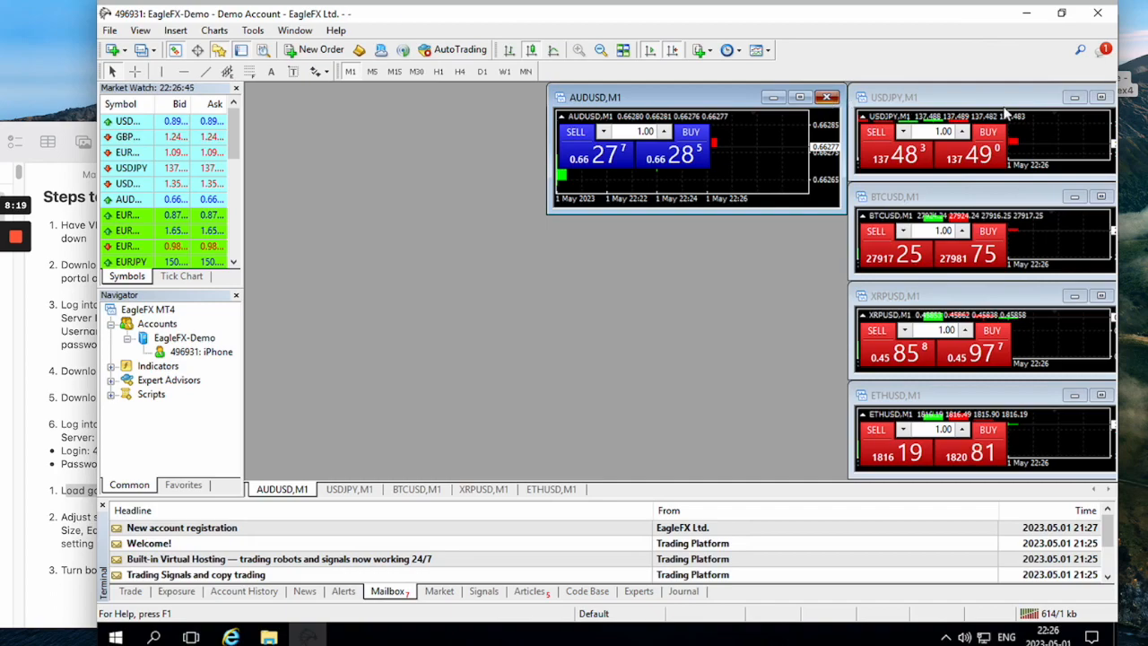
# Bring the cut-off USDJPY, BTCUSD, XRPUSD and ETHUSD chart windows fully into view one at a time and close each.
pyautogui.moveTo(972, 98); pyautogui.dragTo(854, 102)
pyautogui.click(1011, 99)
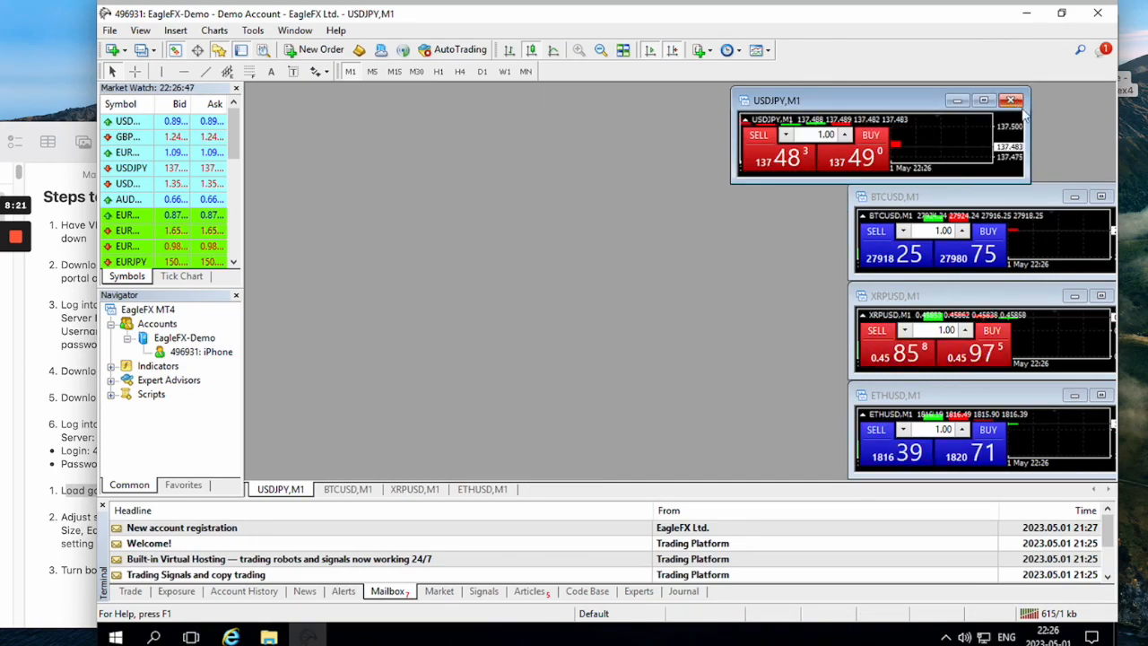
pyautogui.moveTo(881, 196); pyautogui.dragTo(720, 195)
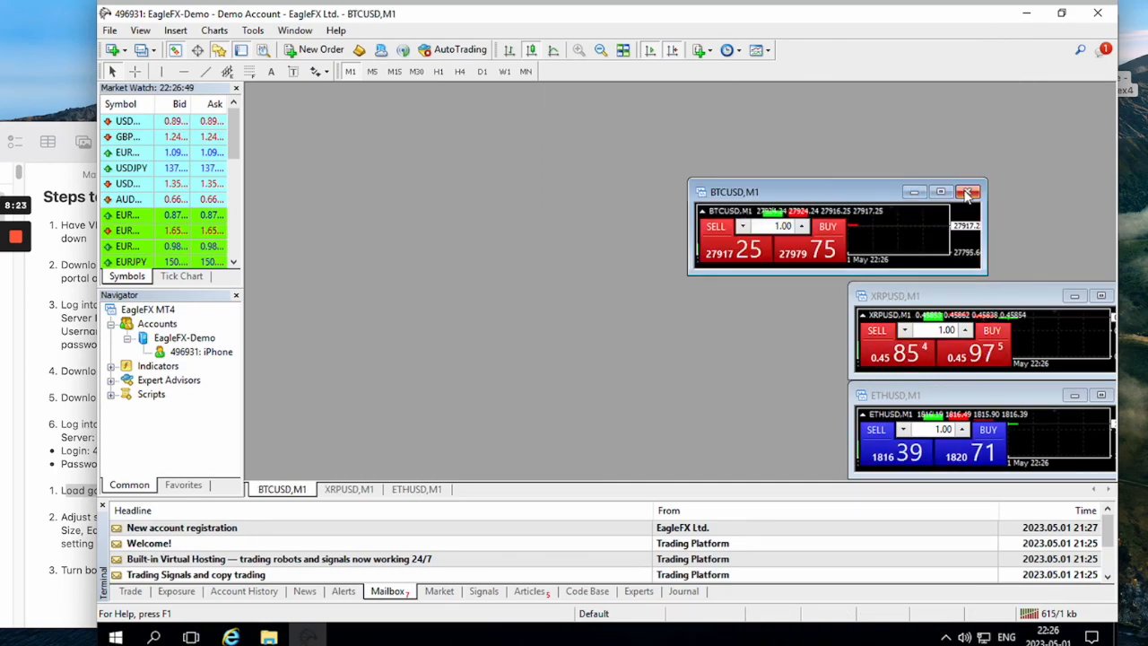
pyautogui.click(972, 194)
pyautogui.moveTo(971, 297); pyautogui.dragTo(870, 278)
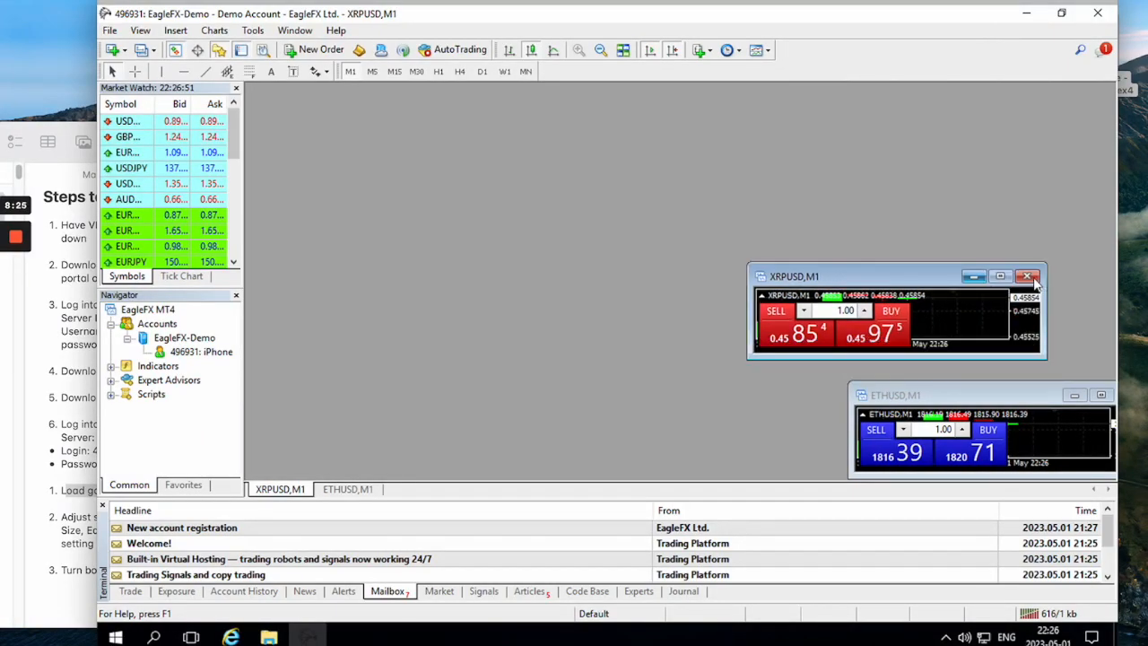
pyautogui.click(1027, 276)
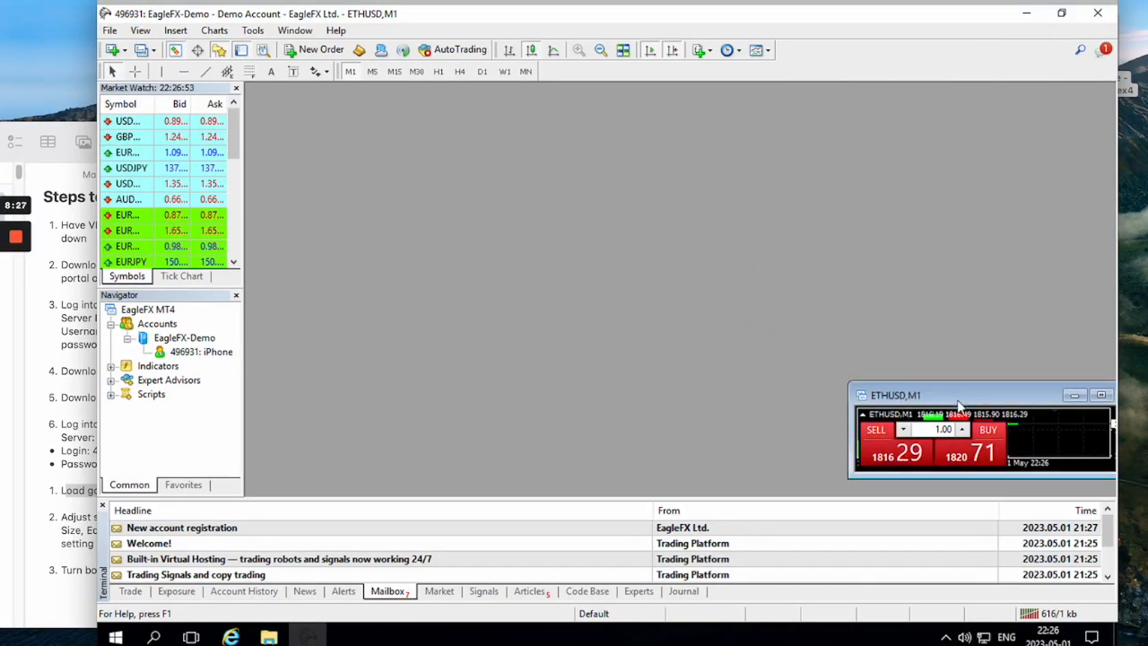
pyautogui.moveTo(852, 368); pyautogui.dragTo(728, 330)
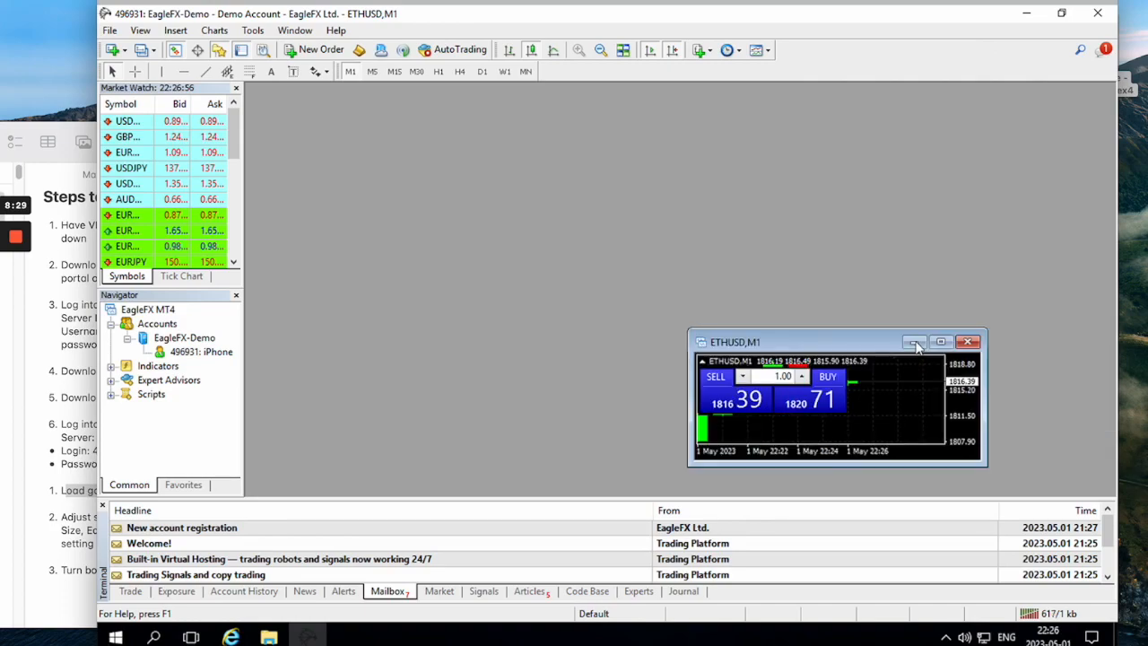
pyautogui.click(968, 345)
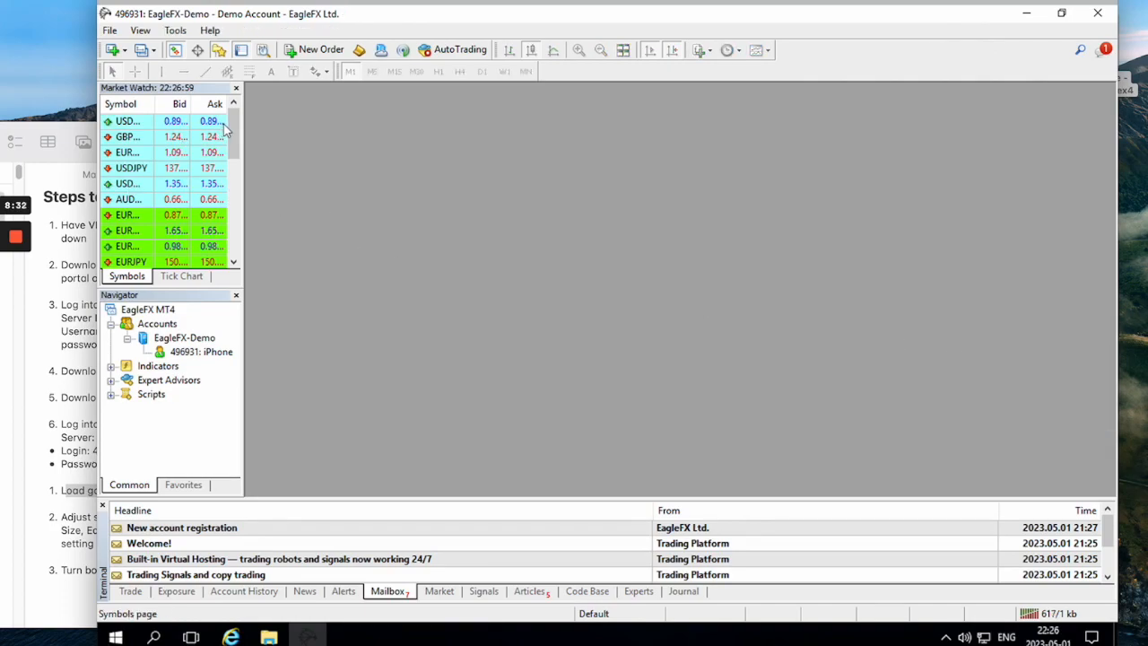
# Show all available symbols in the Market Watch list.
pyautogui.moveTo(229, 128); pyautogui.dragTo(229, 144)
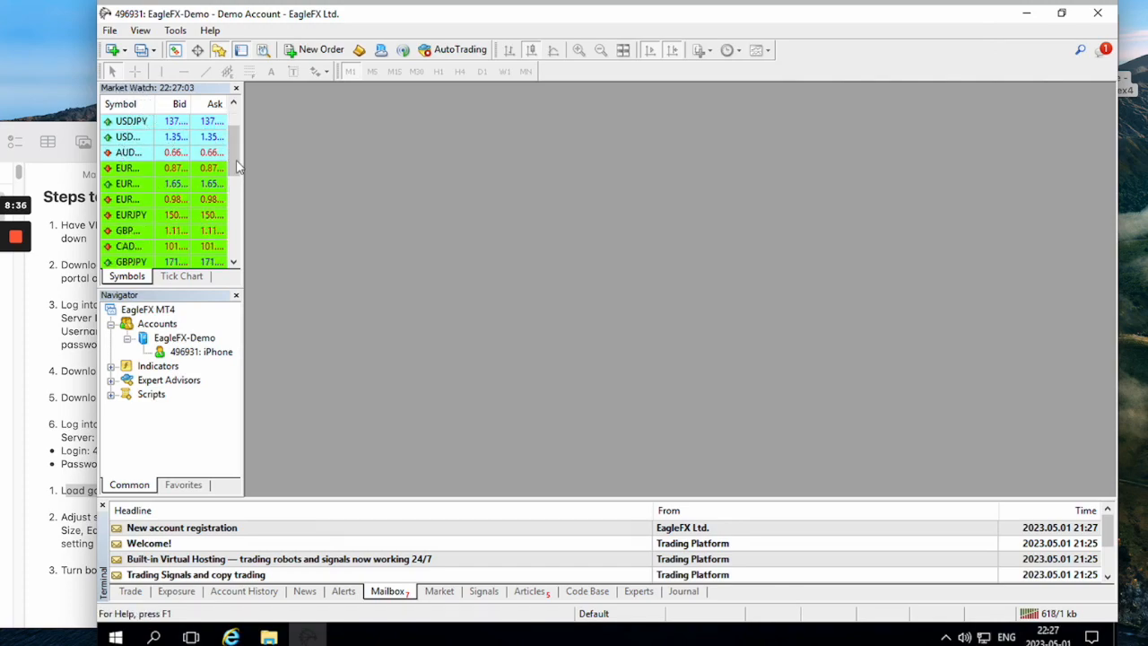
pyautogui.moveTo(232, 183); pyautogui.dragTo(233, 134)
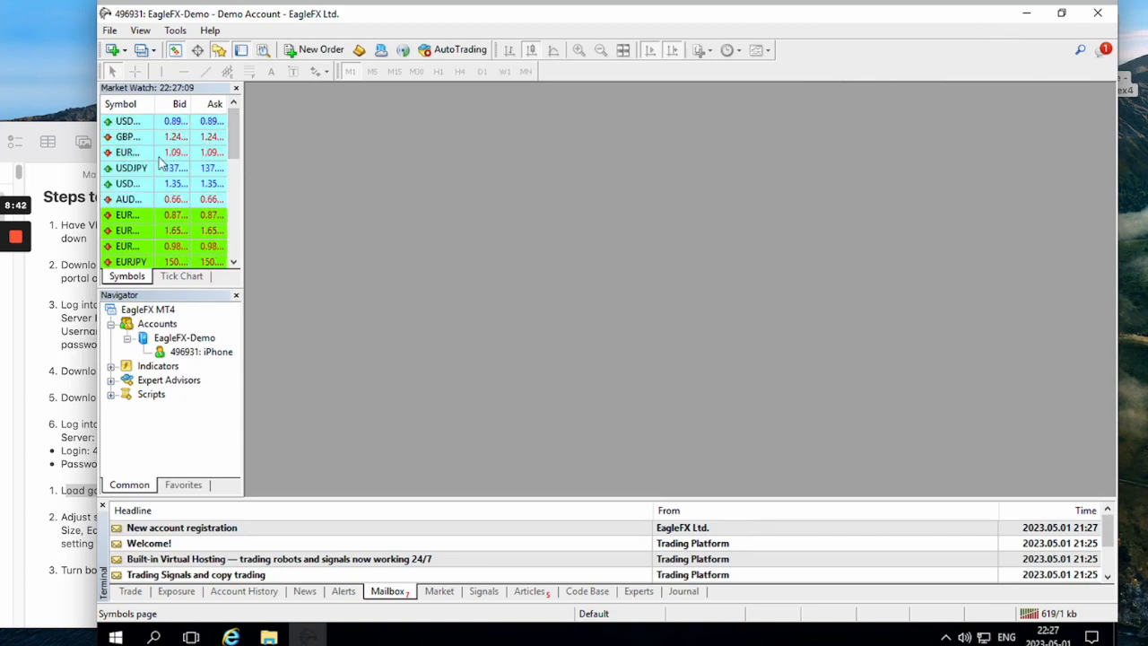
pyautogui.rightClick(162, 184)
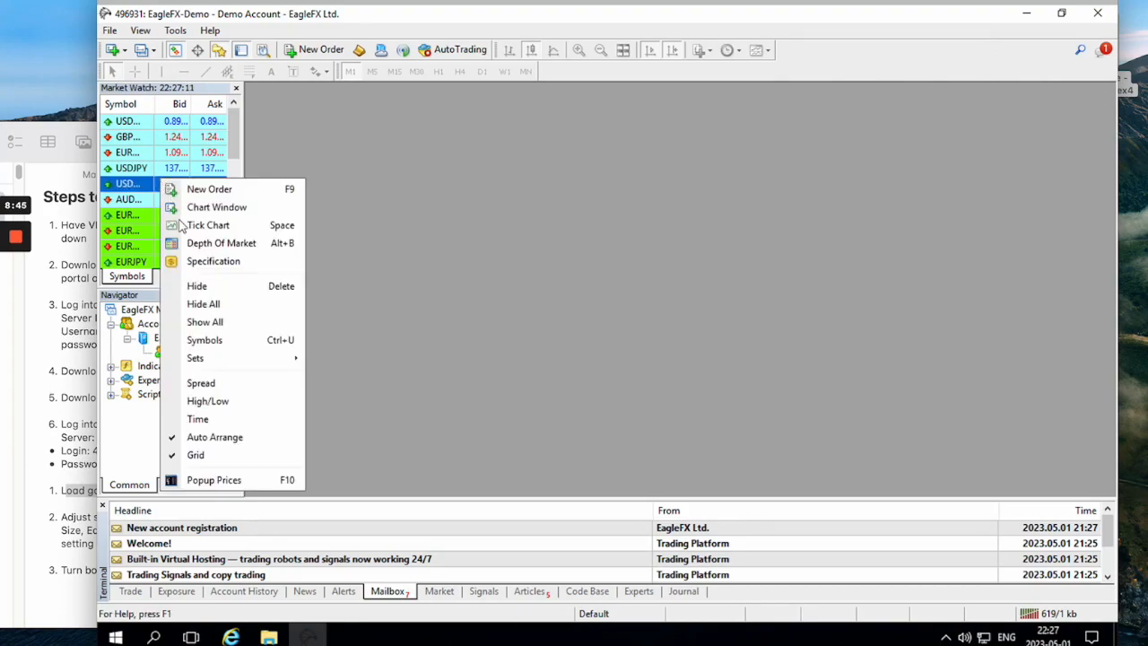
pyautogui.click(198, 323)
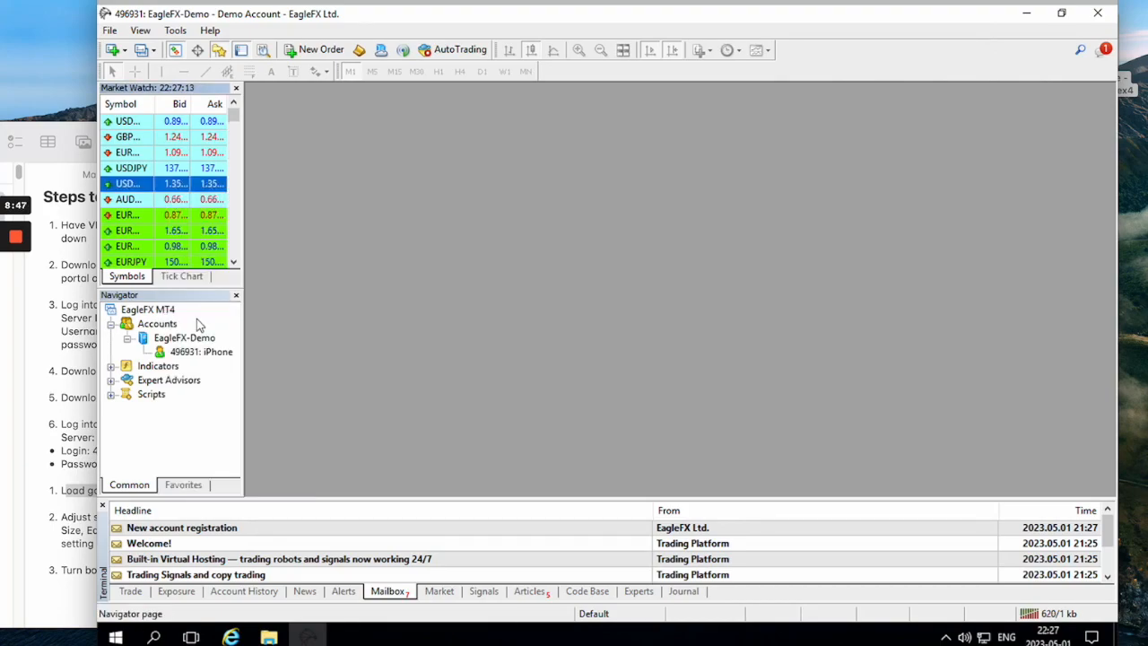
# Find the US Dollar gold symbol in Market Watch, load it as the XAUUSD chart, and maximize that chart.
pyautogui.moveTo(233, 128); pyautogui.dragTo(231, 173)
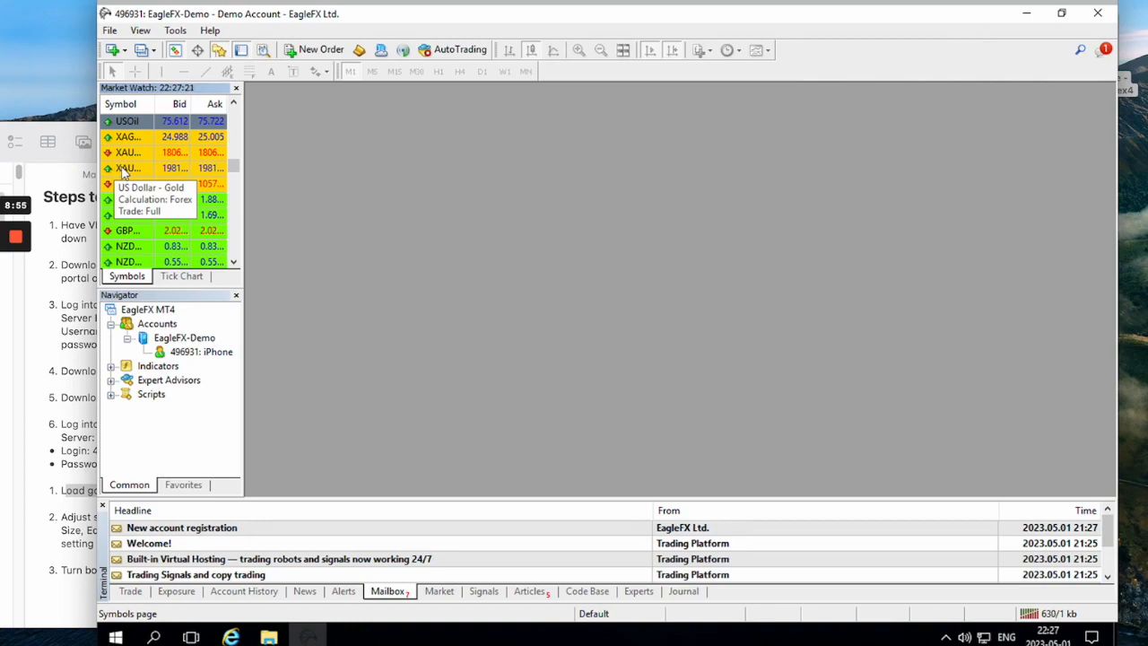
pyautogui.click(126, 171)
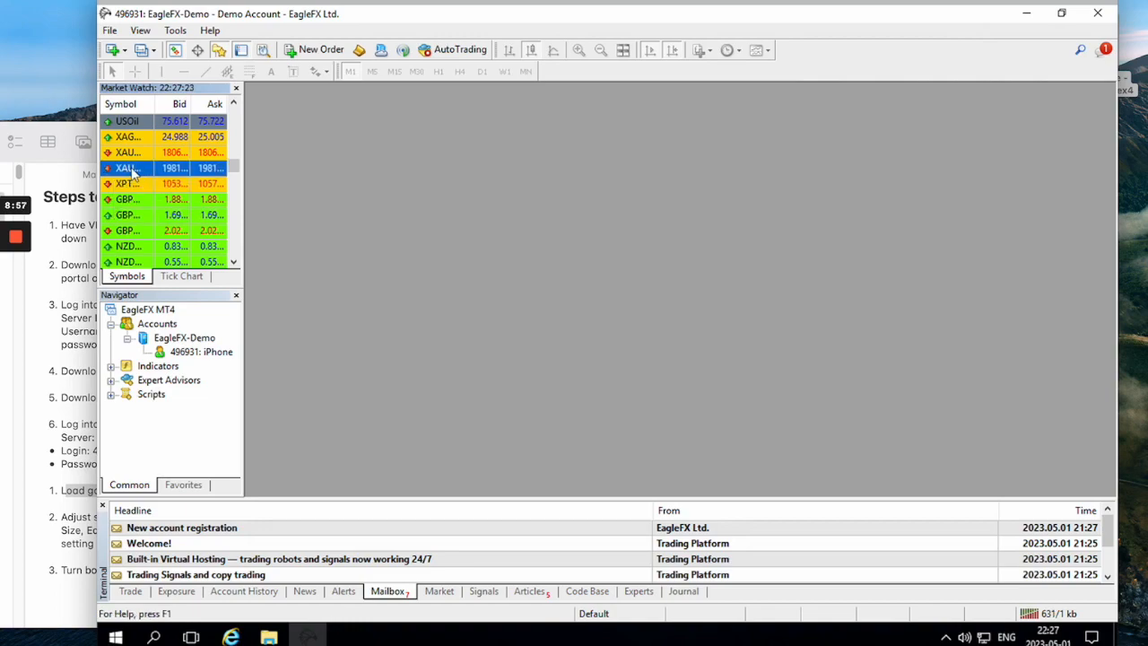
pyautogui.moveTo(130, 173); pyautogui.dragTo(451, 203)
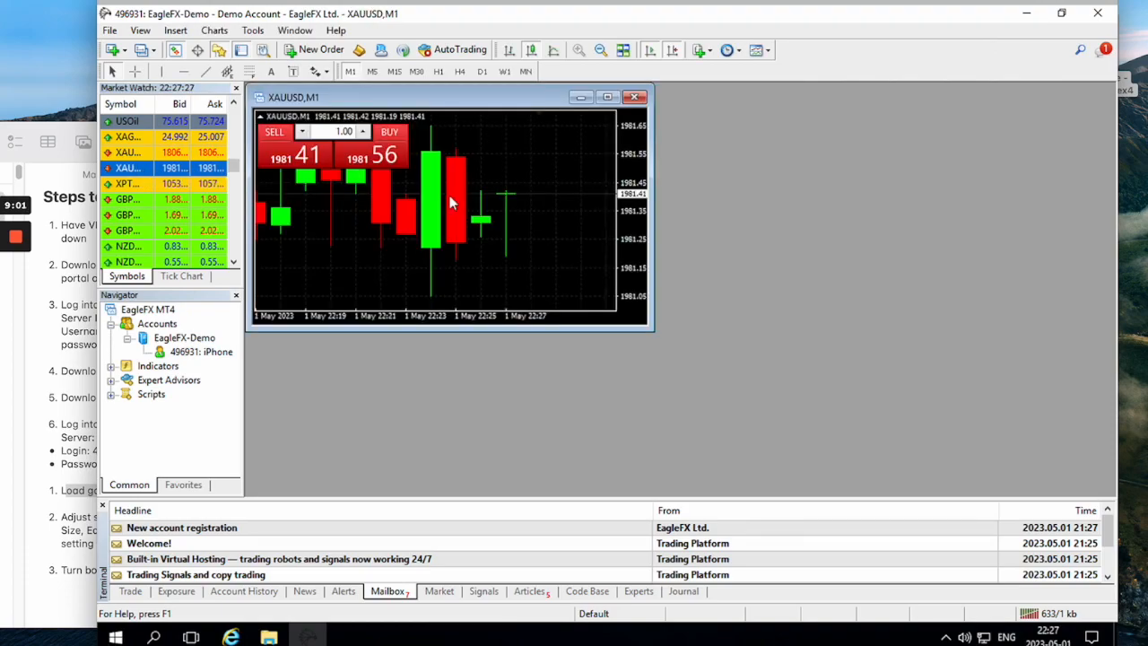
pyautogui.click(608, 98)
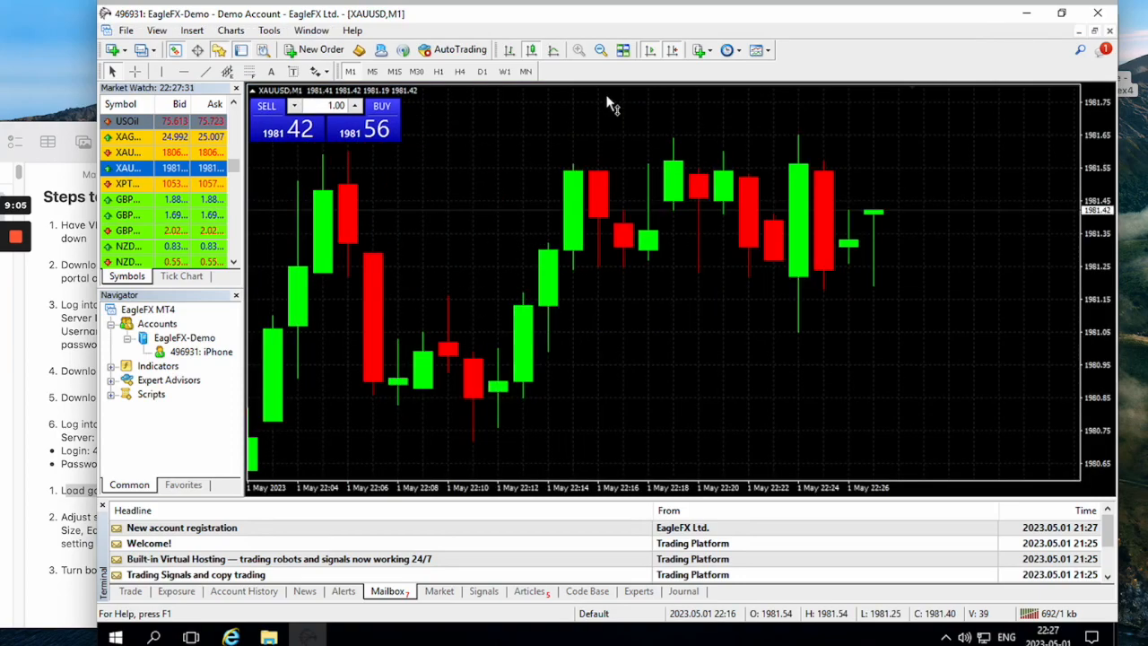
# Renumber the note's last three instructions so the list continues as 7, 8 and 9.
pyautogui.click(72, 479)
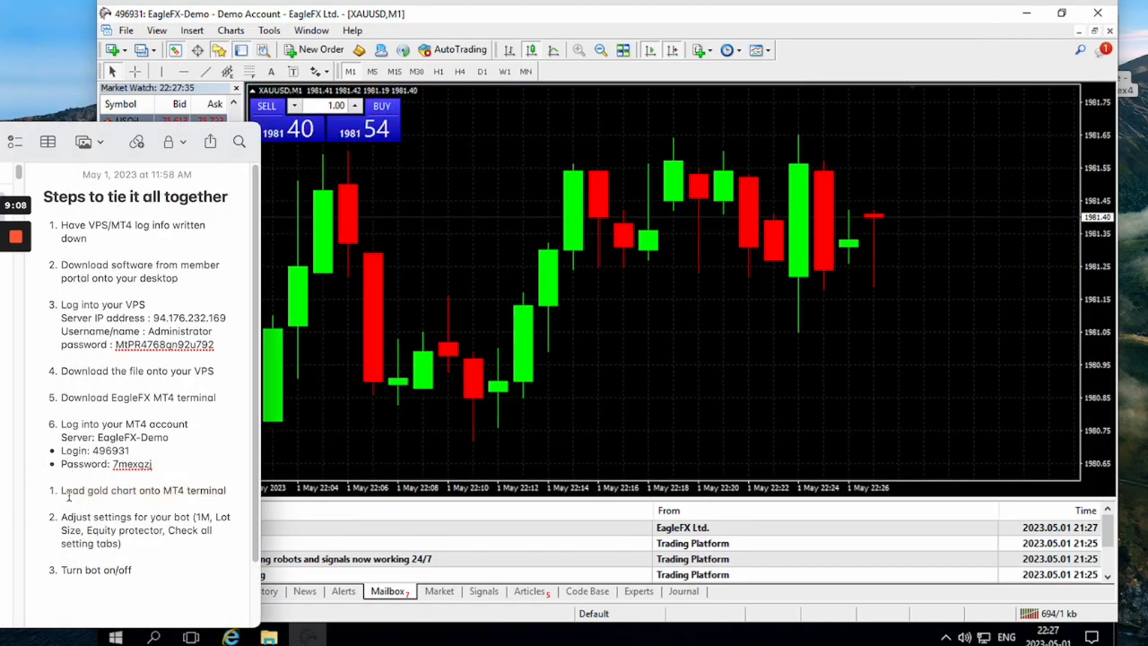
pyautogui.press('BackSpace')
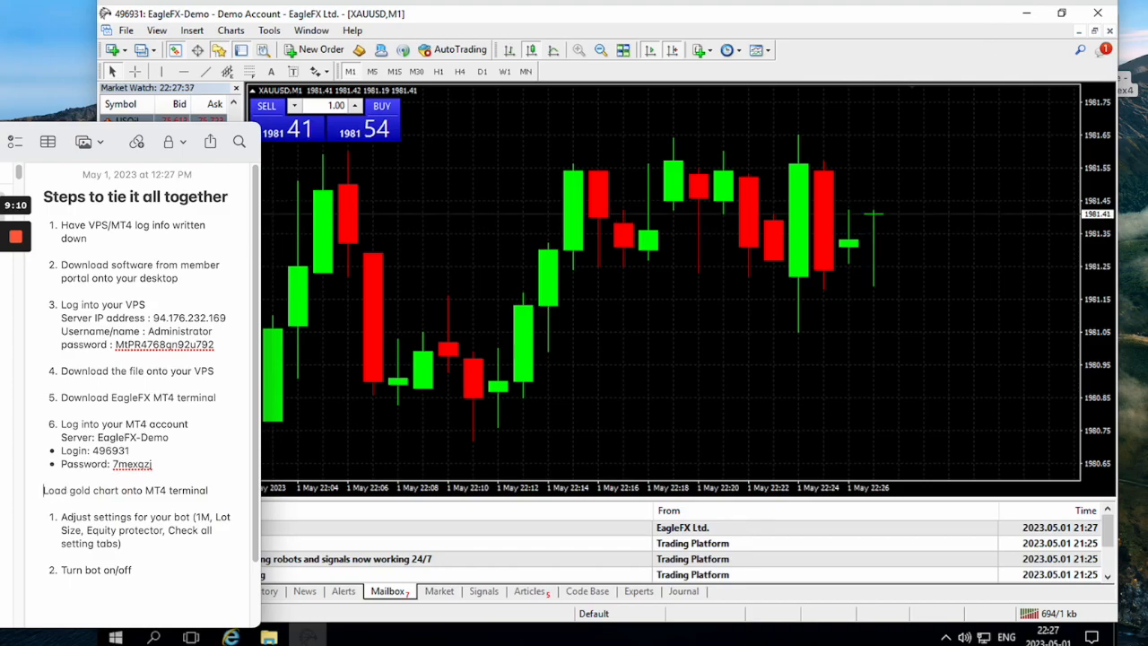
pyautogui.press('super+z')
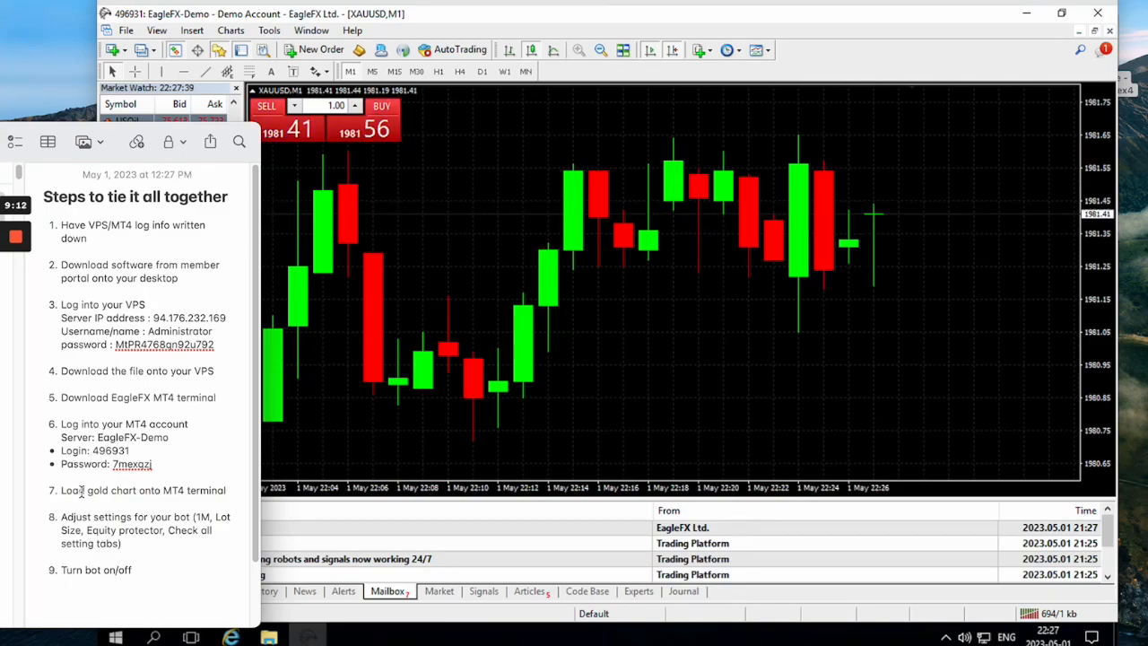
# Review the note's instructions on loading the gold chart and adjusting the bot settings, and return to the trading terminal.
pyautogui.moveTo(62, 498); pyautogui.dragTo(235, 493)
pyautogui.click(469, 313)
pyautogui.click(476, 185)
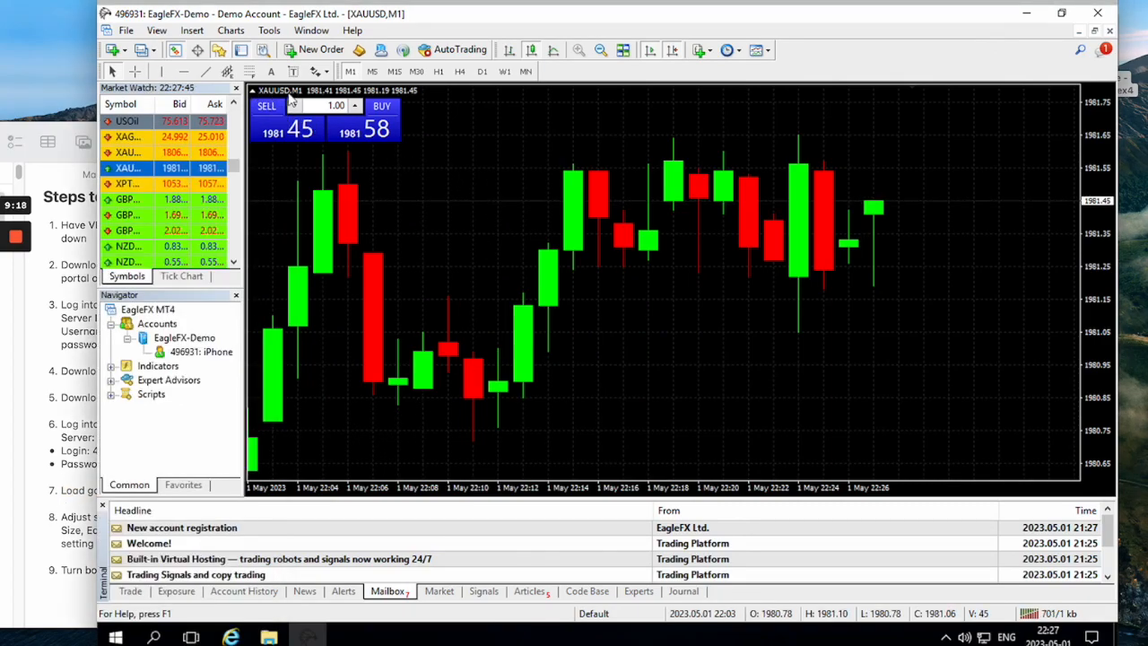
pyautogui.click(61, 514)
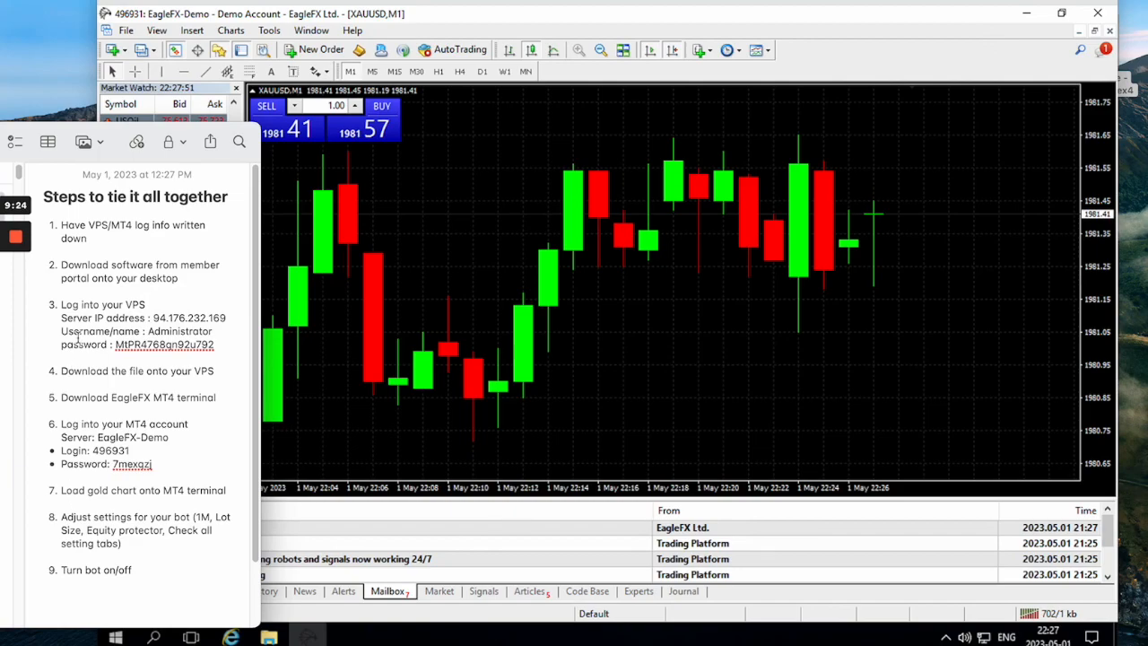
pyautogui.moveTo(65, 137); pyautogui.dragTo(351, 134)
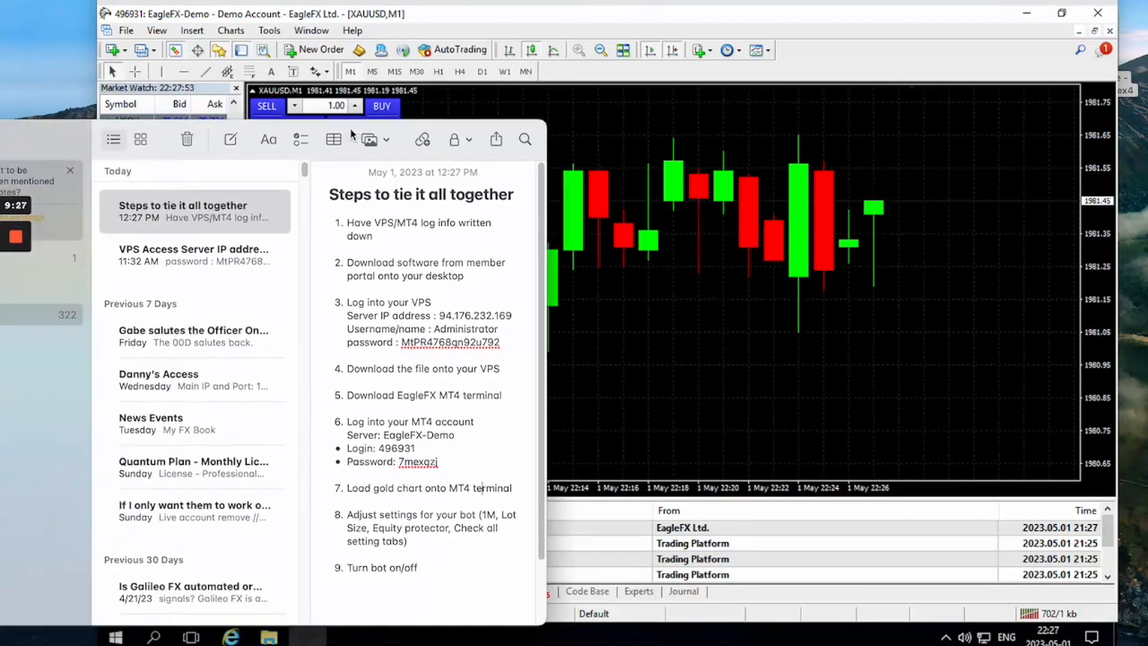
pyautogui.moveTo(163, 134); pyautogui.dragTo(2, 135)
pyautogui.click(489, 166)
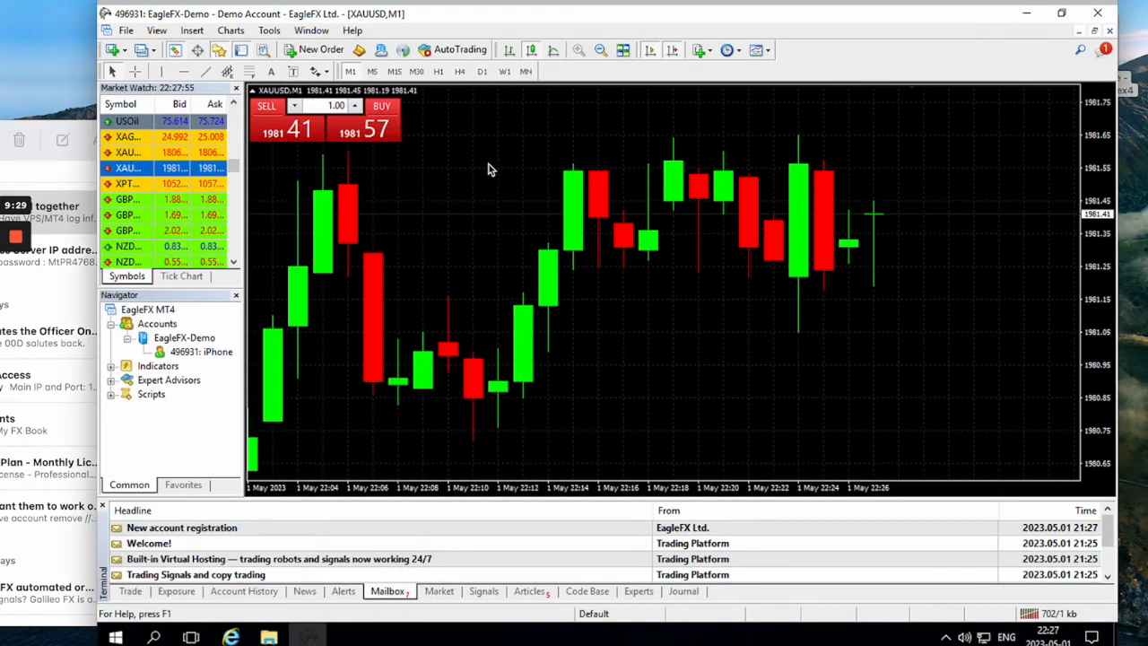
# Expand the remote session to full screen, minimize the browser, and restore and move the terminal window so the desktop's bot file shows.
pyautogui.click(137, 0)
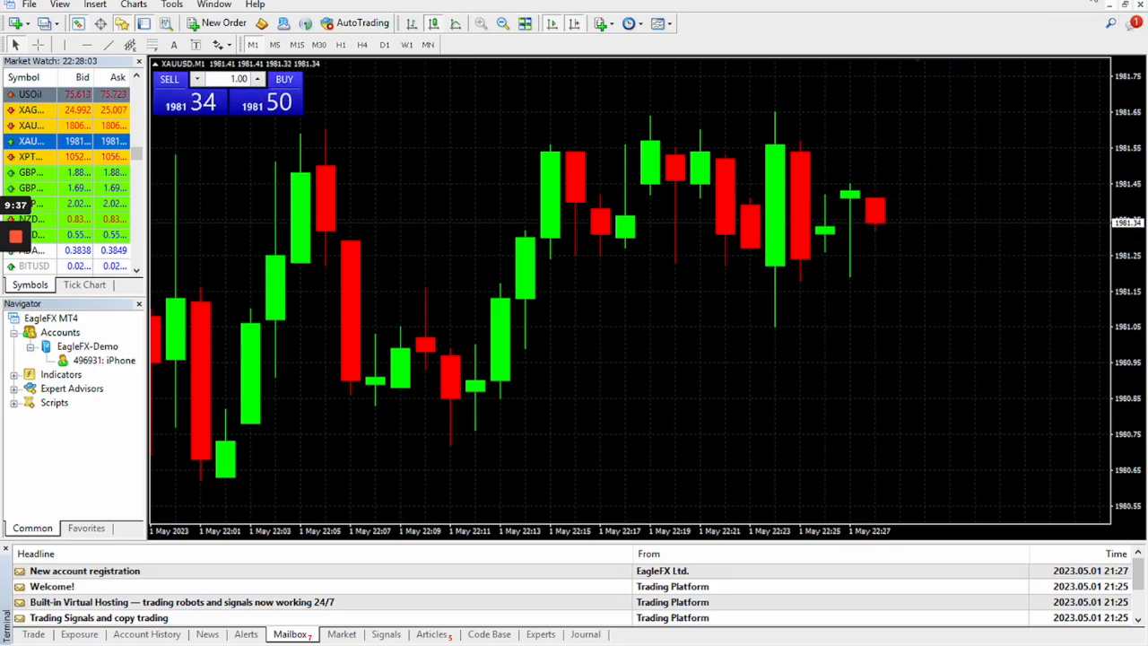
pyautogui.click(1095, 0)
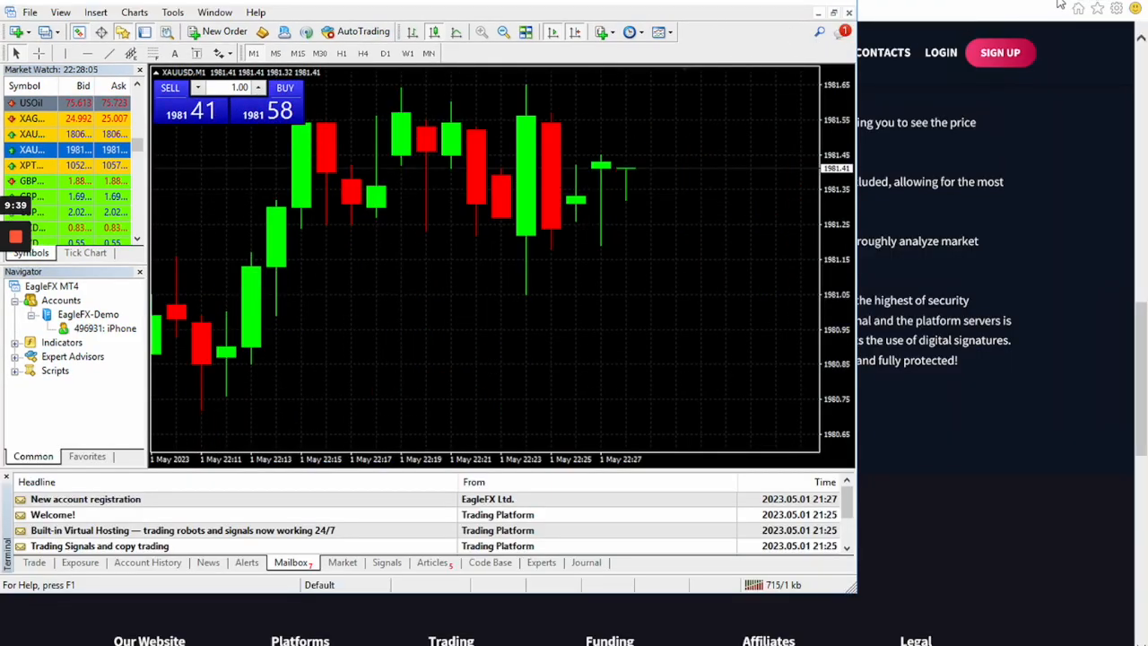
pyautogui.click(1040, 2)
pyautogui.moveTo(647, 1); pyautogui.dragTo(919, 31)
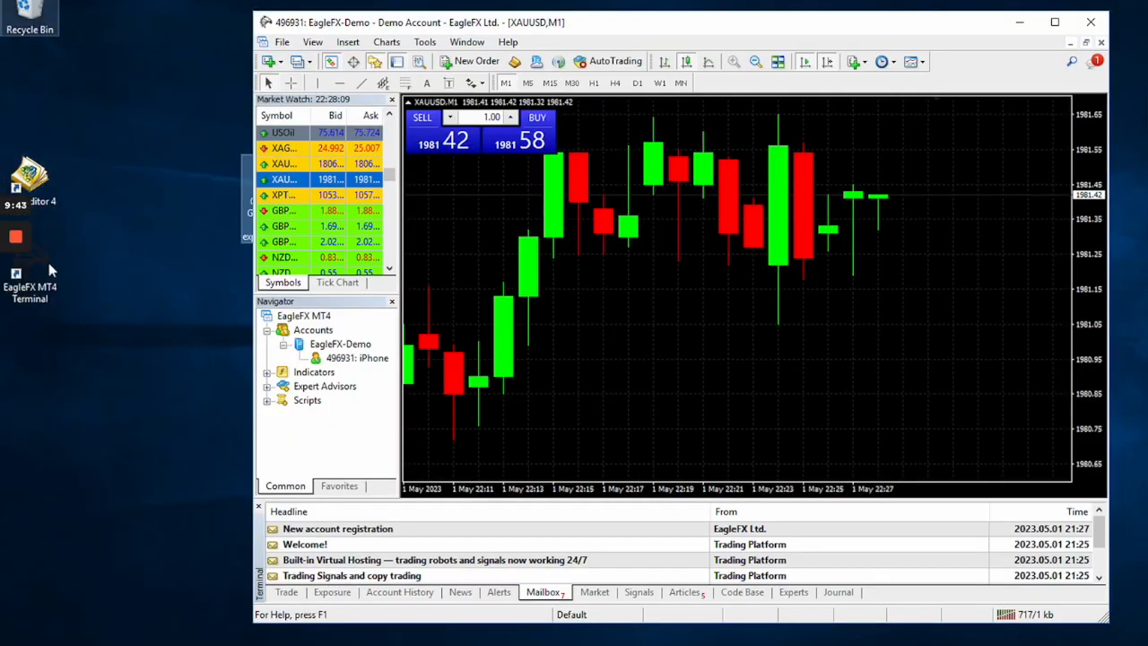
pyautogui.moveTo(618, 22); pyautogui.dragTo(661, 22)
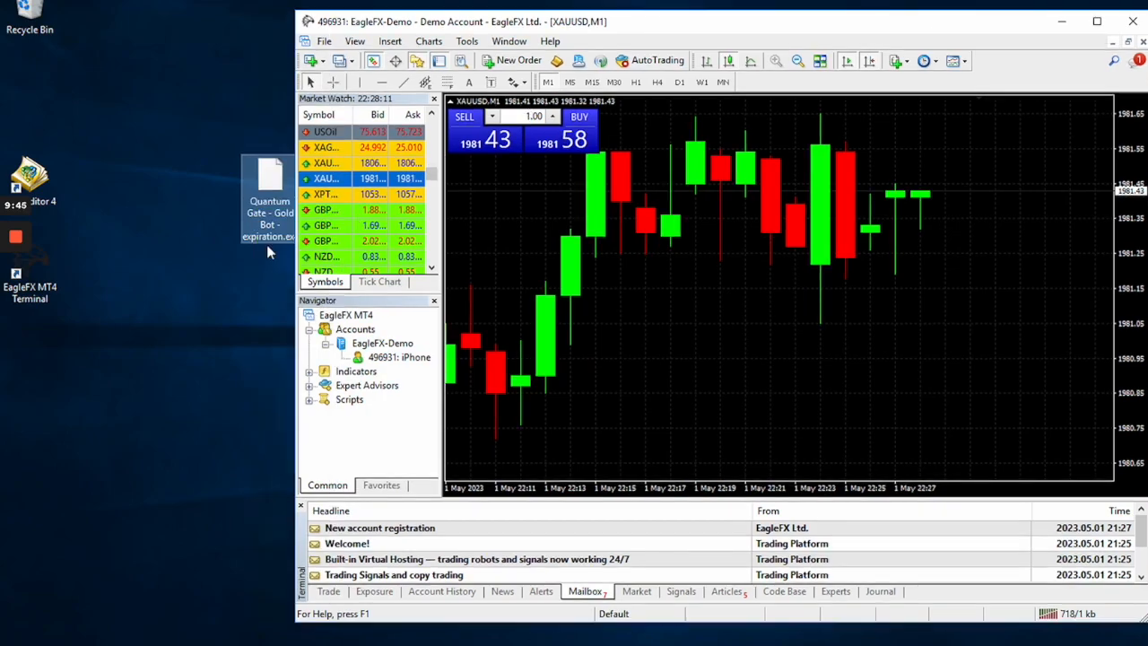
# Move the Quantum Gate Gold Bot file below the EagleFX MT4 Terminal shortcut, and reposition and widen the terminal window beside the desktop icons.
pyautogui.moveTo(265, 215); pyautogui.dragTo(29, 377)
pyautogui.moveTo(610, 27); pyautogui.dragTo(452, 19)
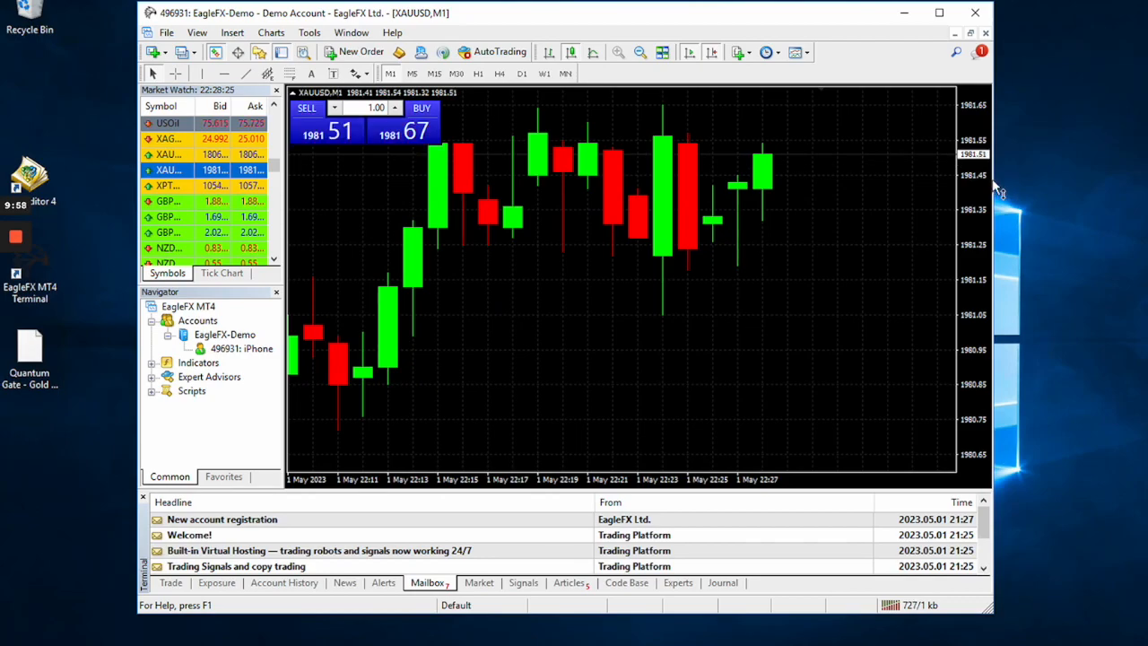
pyautogui.moveTo(995, 180); pyautogui.dragTo(1131, 179)
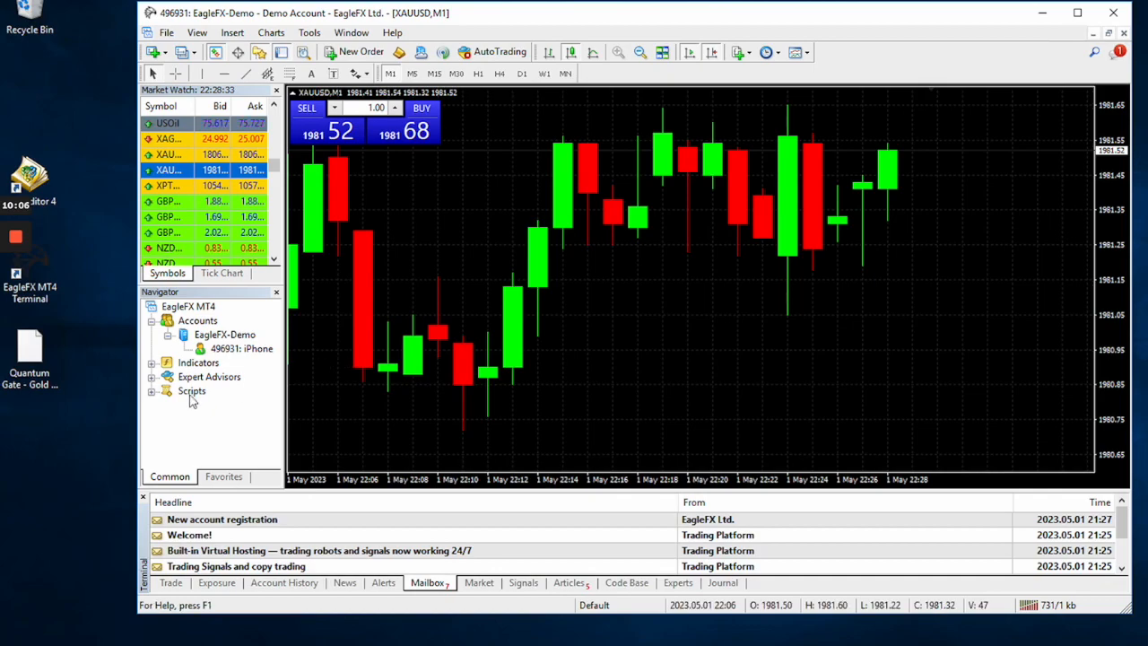
# Open the terminal's data folder and go to the Experts folder inside MQL4.
pyautogui.click(27, 376)
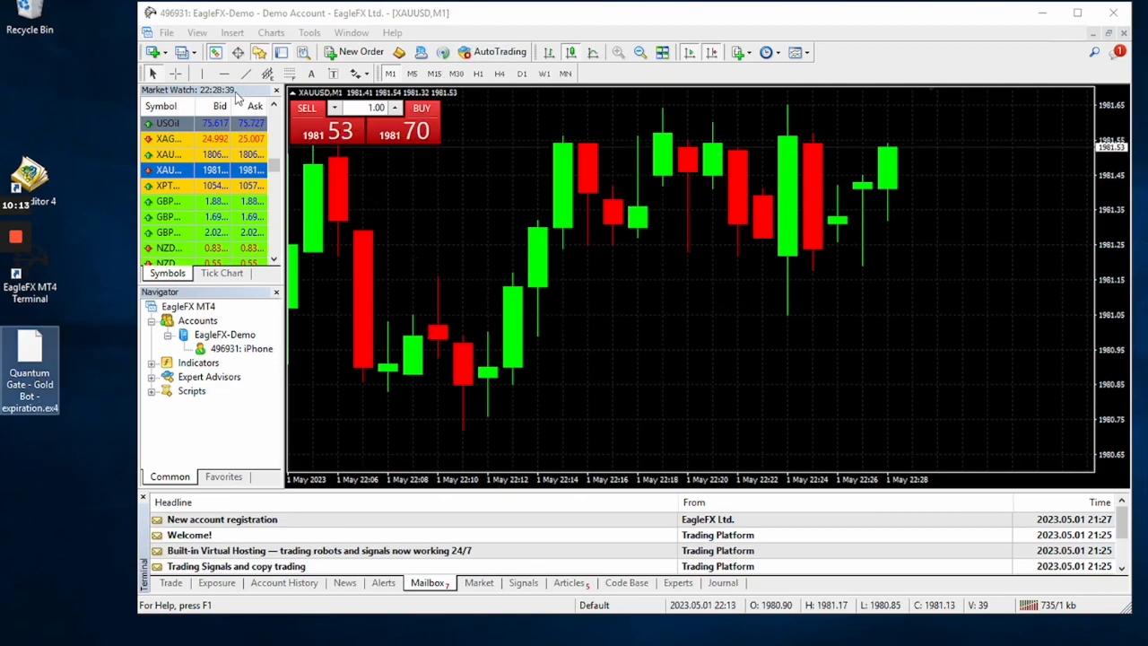
pyautogui.click(167, 33)
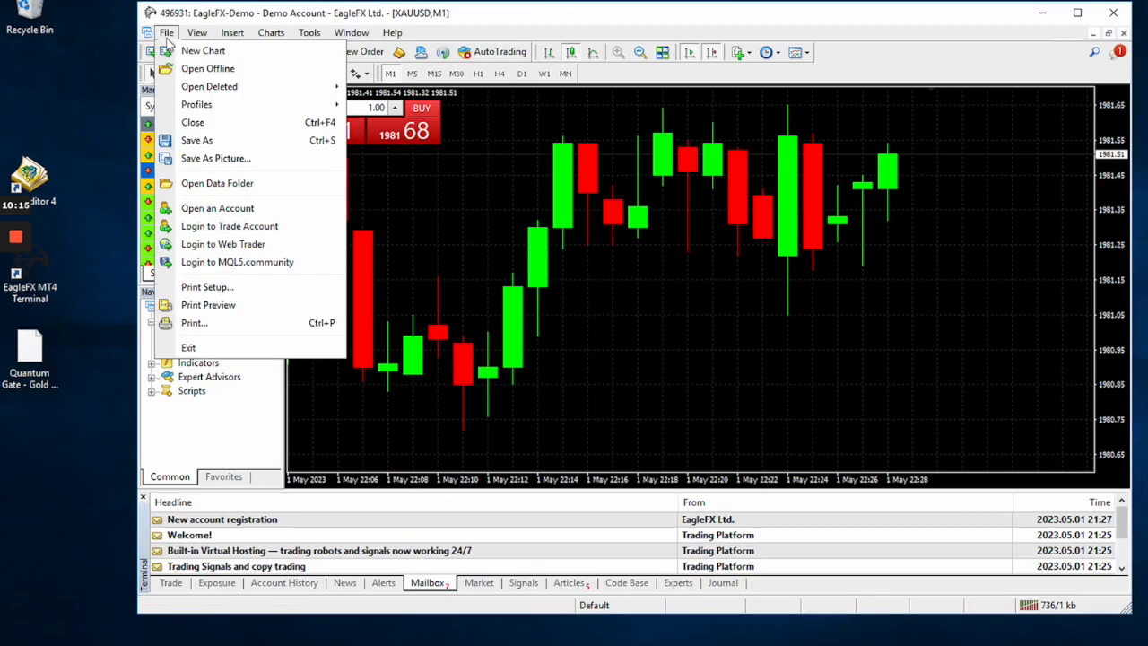
pyautogui.click(202, 185)
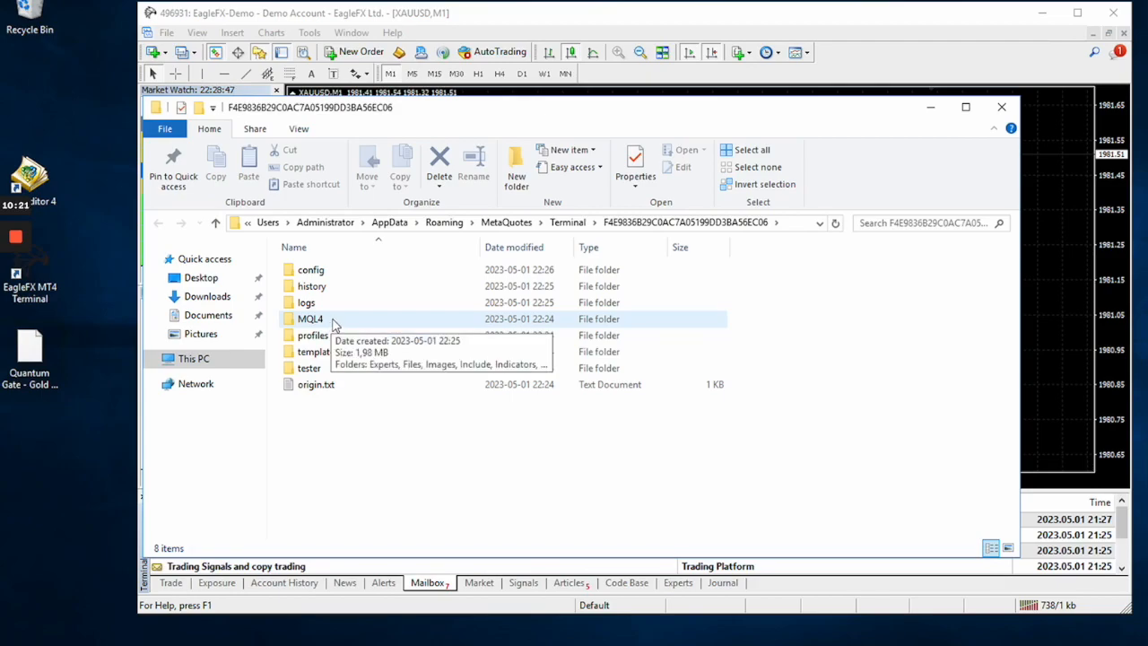
pyautogui.doubleClick(332, 321)
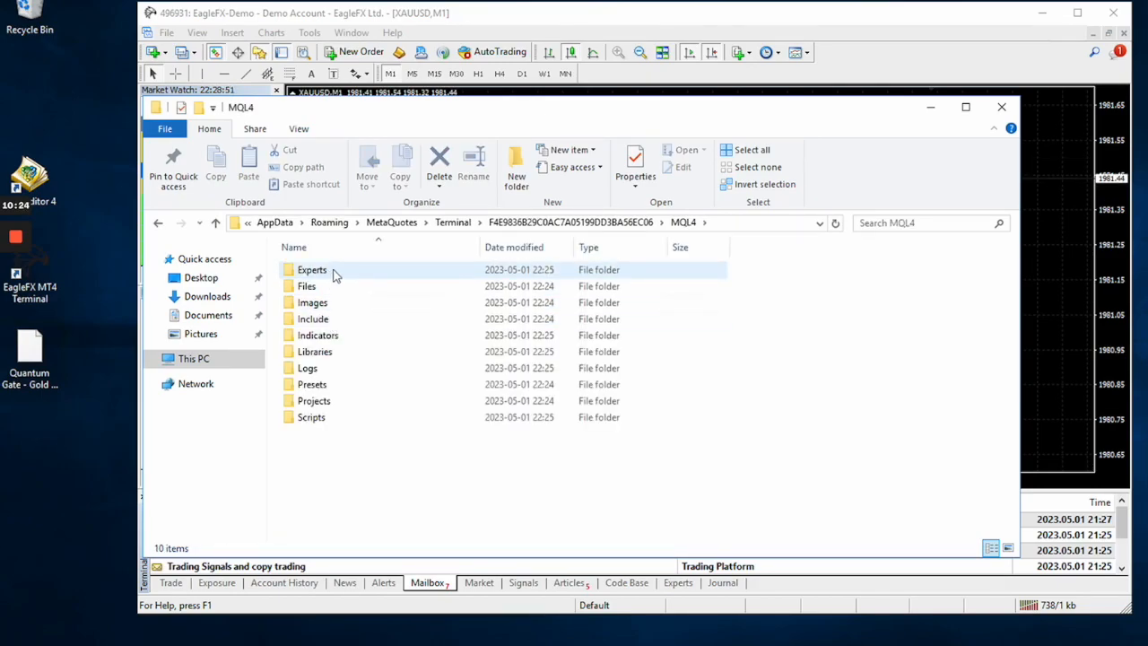
pyautogui.doubleClick(335, 272)
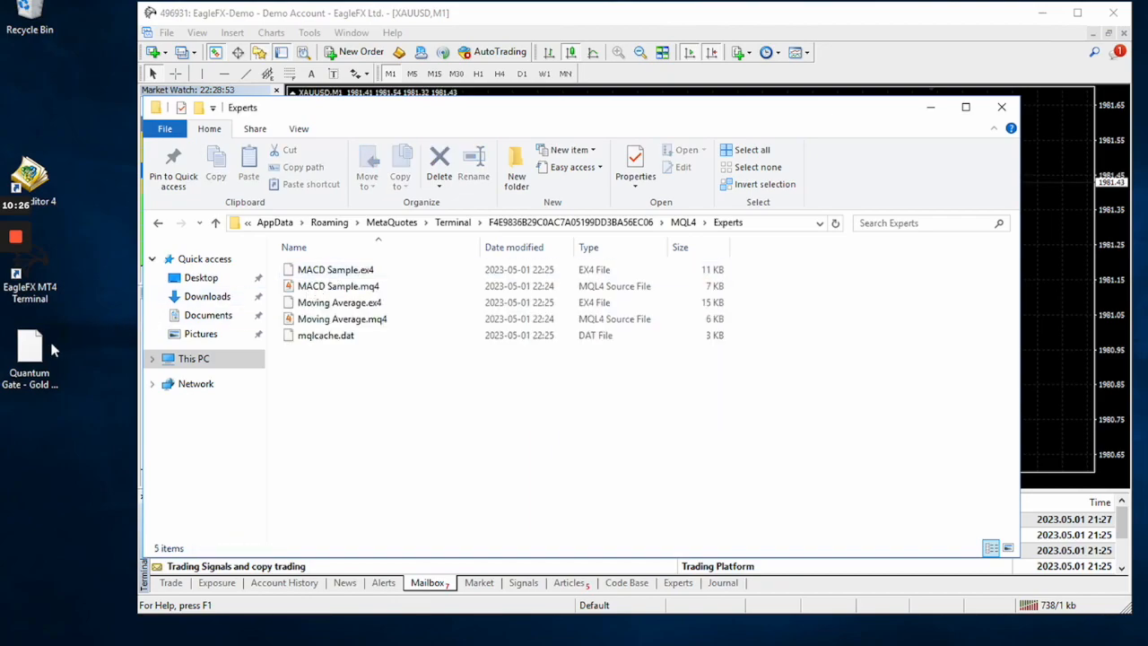
# Move the Quantum Gate Gold Bot file from the desktop into the Experts folder and close the folder window.
pyautogui.moveTo(30, 347)
pyautogui.moveTo(49, 356); pyautogui.dragTo(397, 390)
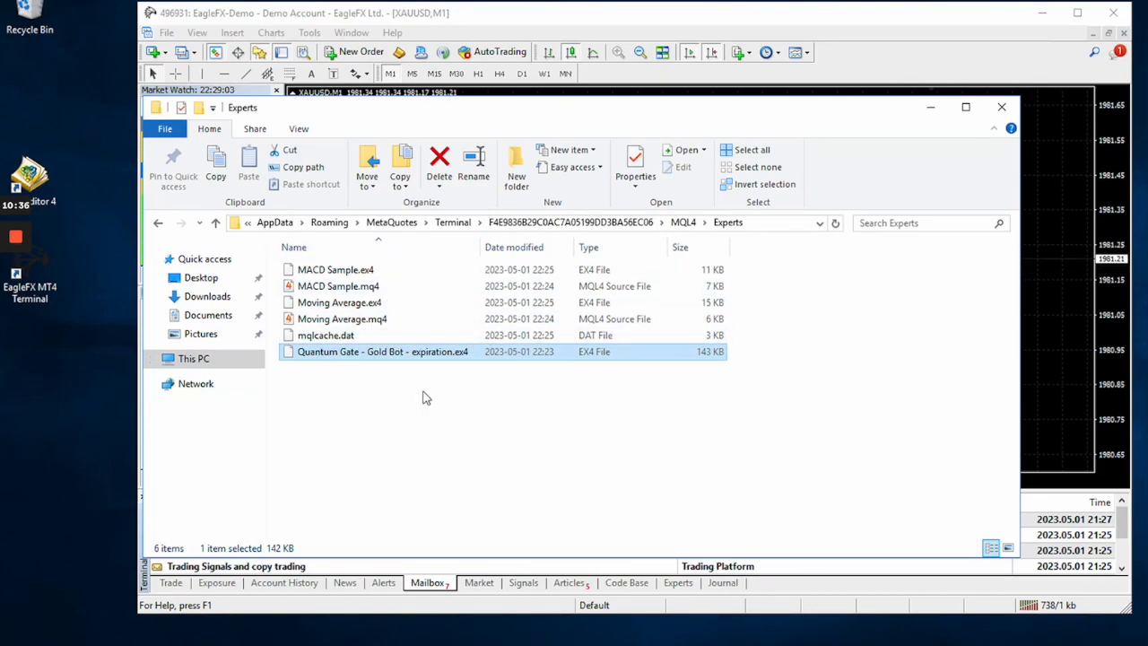
pyautogui.click(1001, 108)
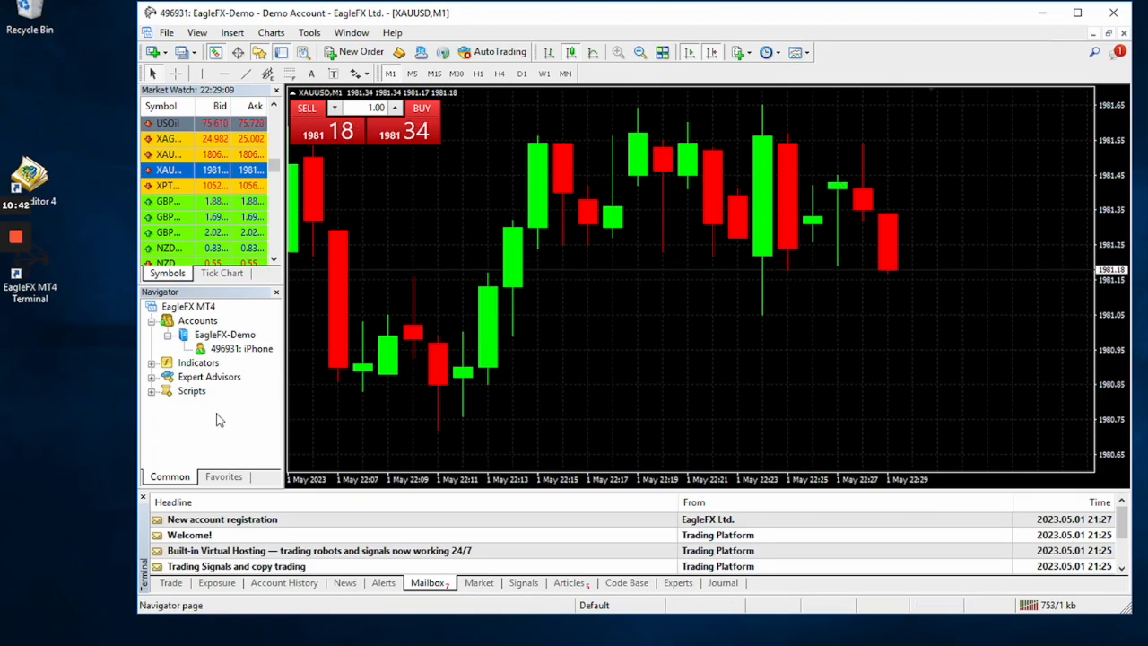
# Refresh the Expert Advisors list in the Navigator, expand it and select the Quantum Gate Gold Bot.
pyautogui.rightClick(255, 373)
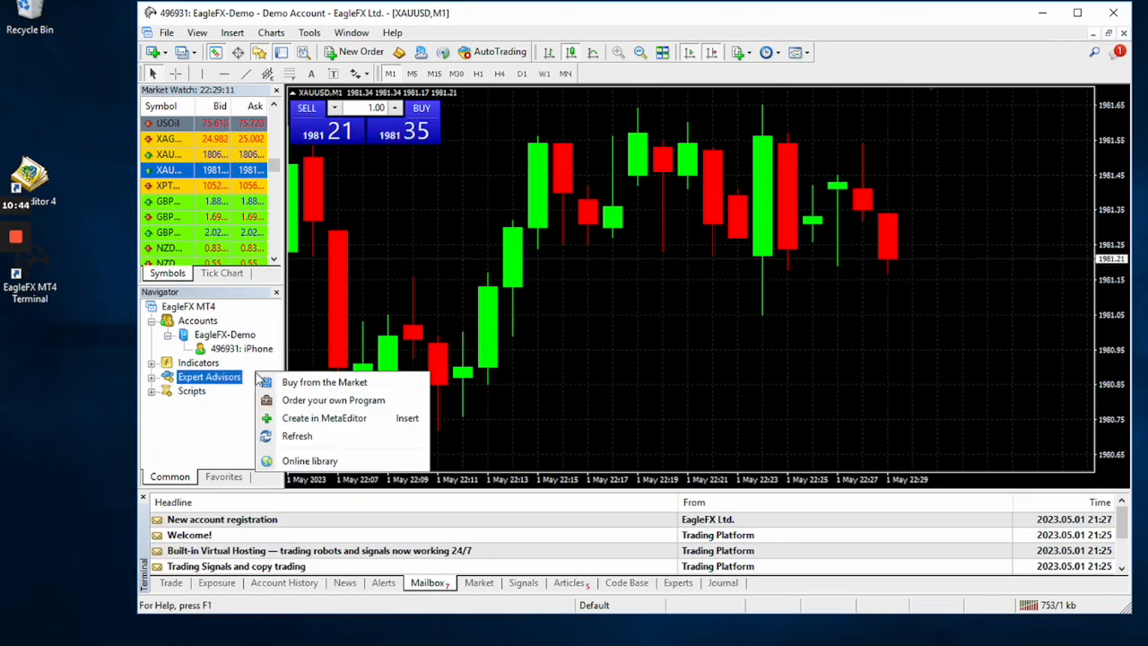
pyautogui.click(297, 438)
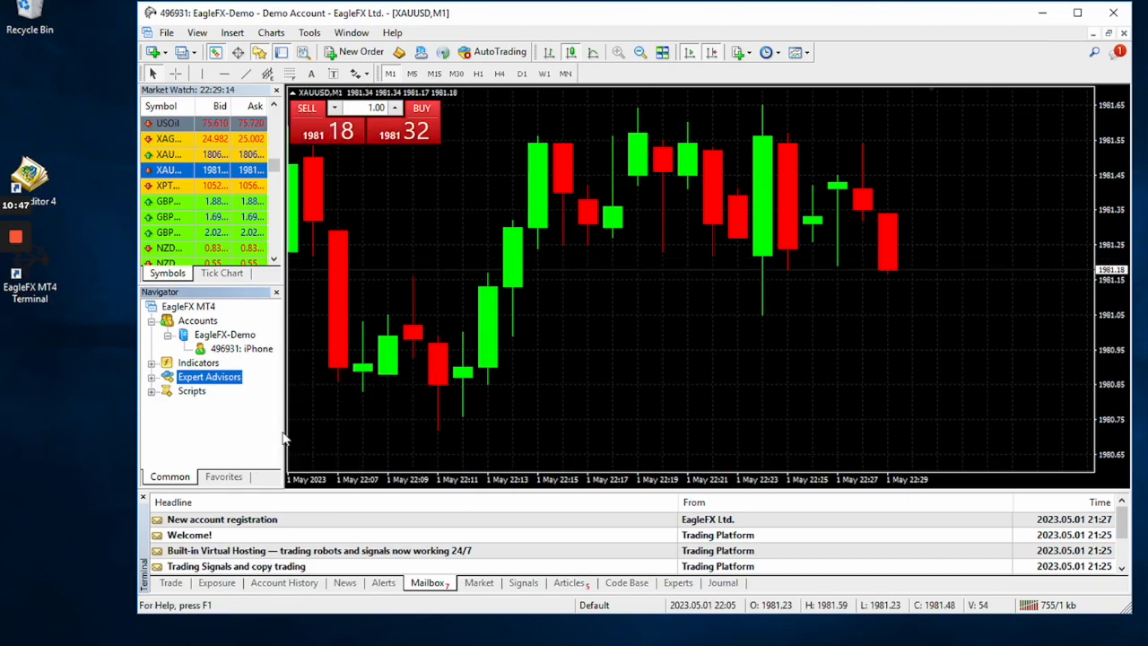
pyautogui.click(151, 376)
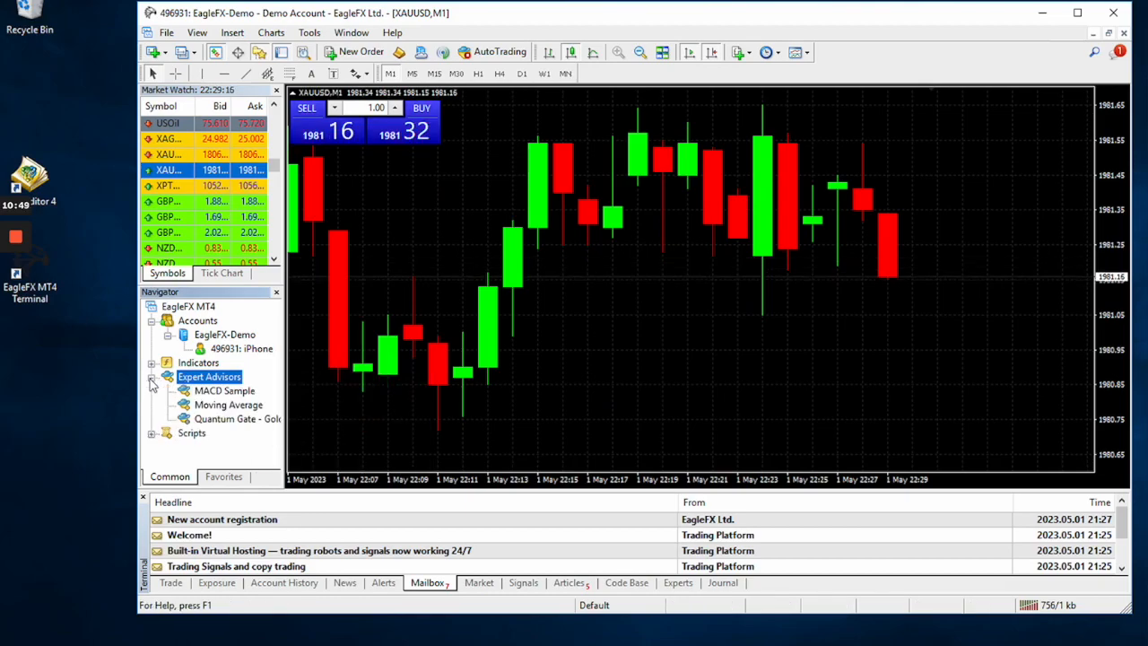
pyautogui.click(231, 420)
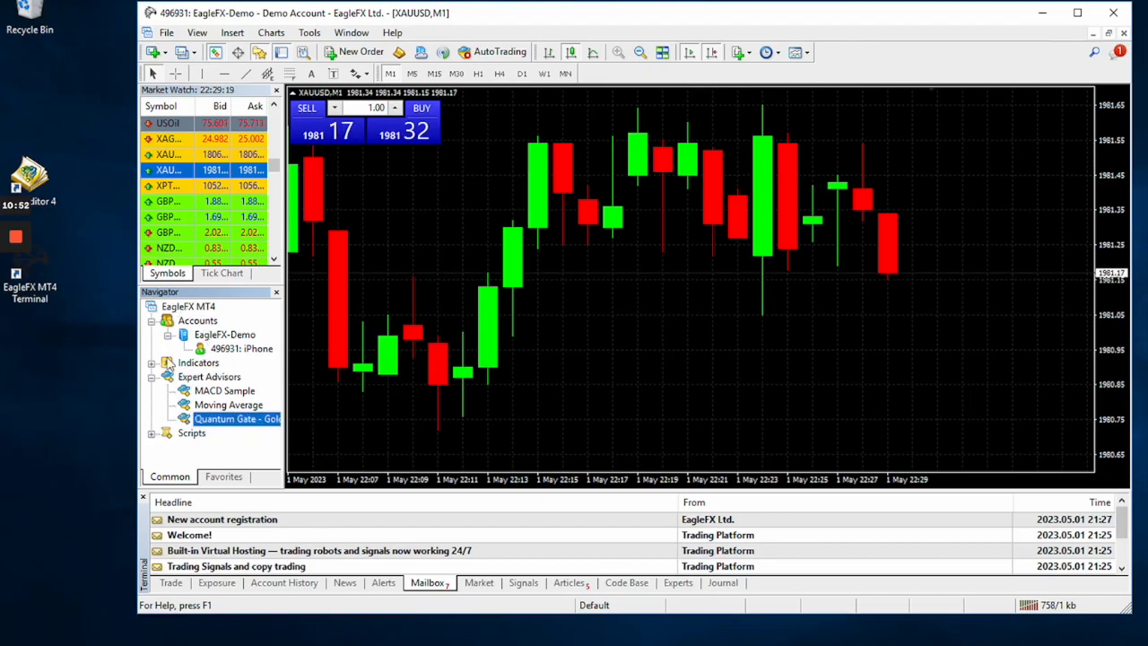
# Restart the EagleFX MT4 terminal, then widen its window and the Navigator so the bot's name is easier to read.
pyautogui.click(1113, 14)
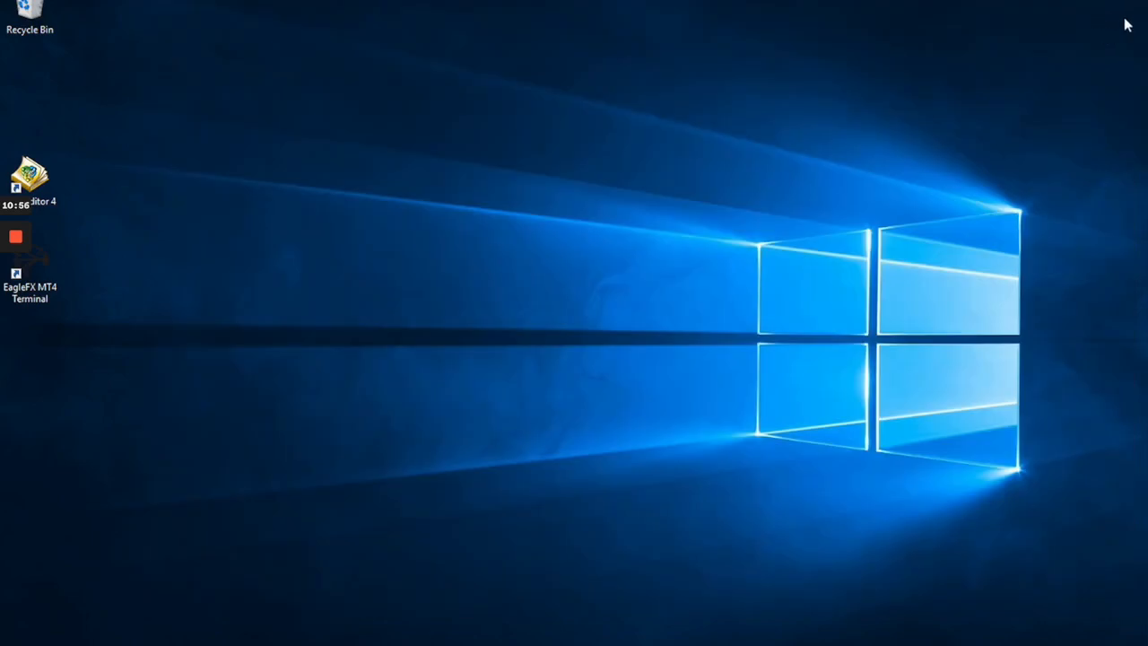
pyautogui.click(45, 280)
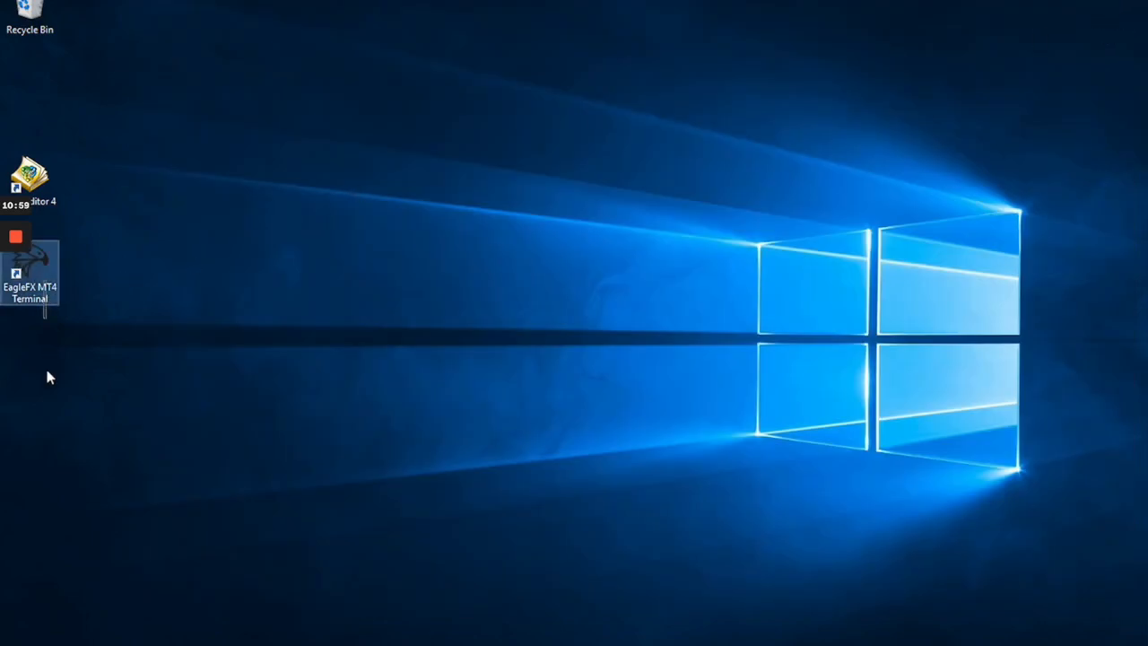
pyautogui.doubleClick(41, 288)
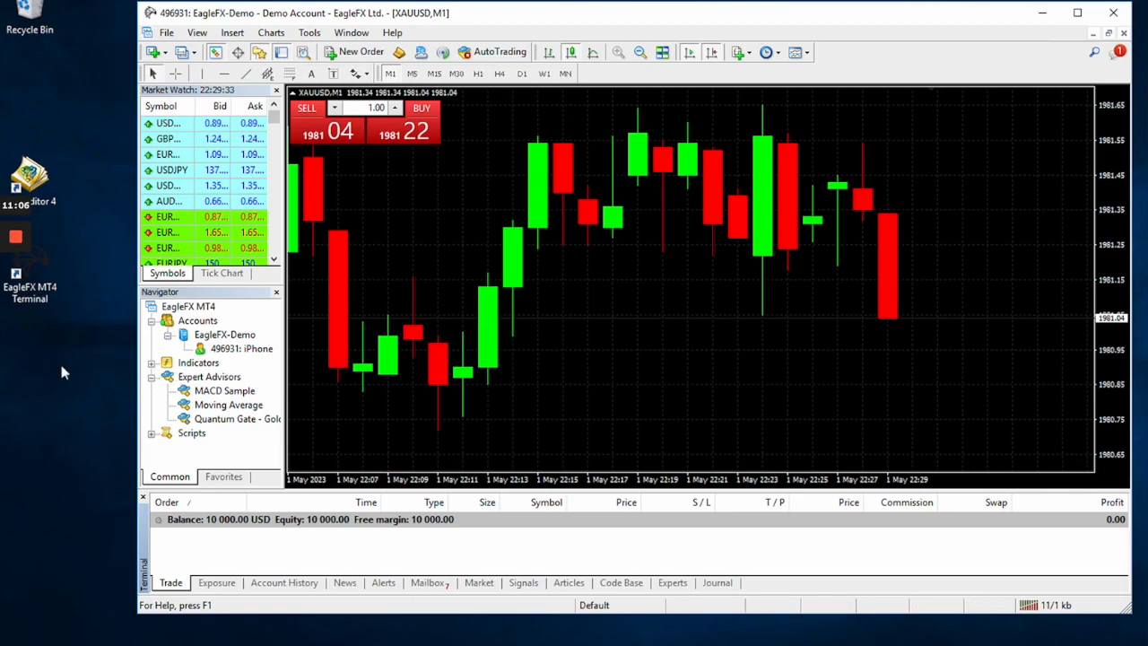
pyautogui.moveTo(115, 349); pyautogui.dragTo(76, 344)
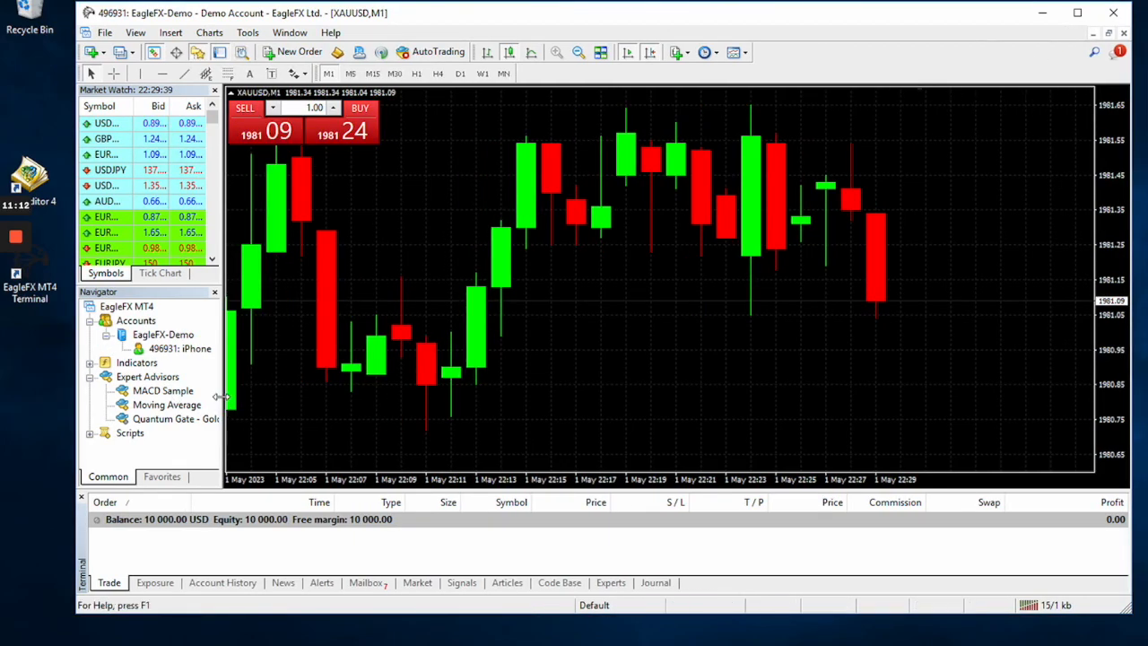
pyautogui.moveTo(224, 396); pyautogui.dragTo(268, 398)
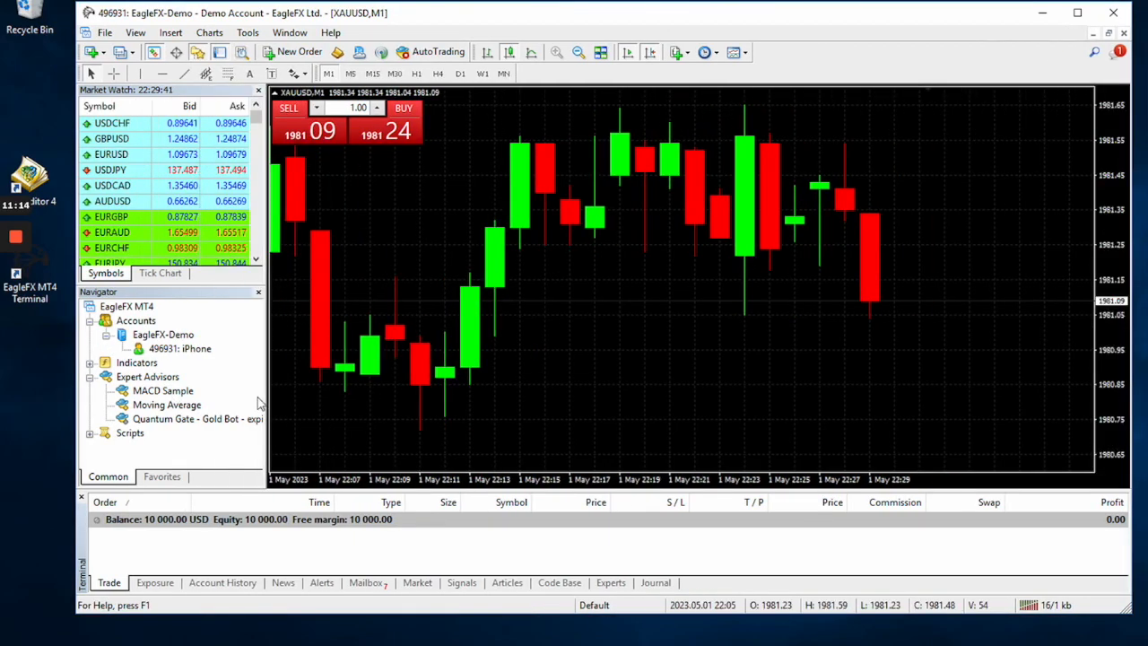
# Collapse and expand the Accounts and Expert Advisors groups in the Navigator to locate the Quantum Gate Gold Bot.
pyautogui.click(90, 377)
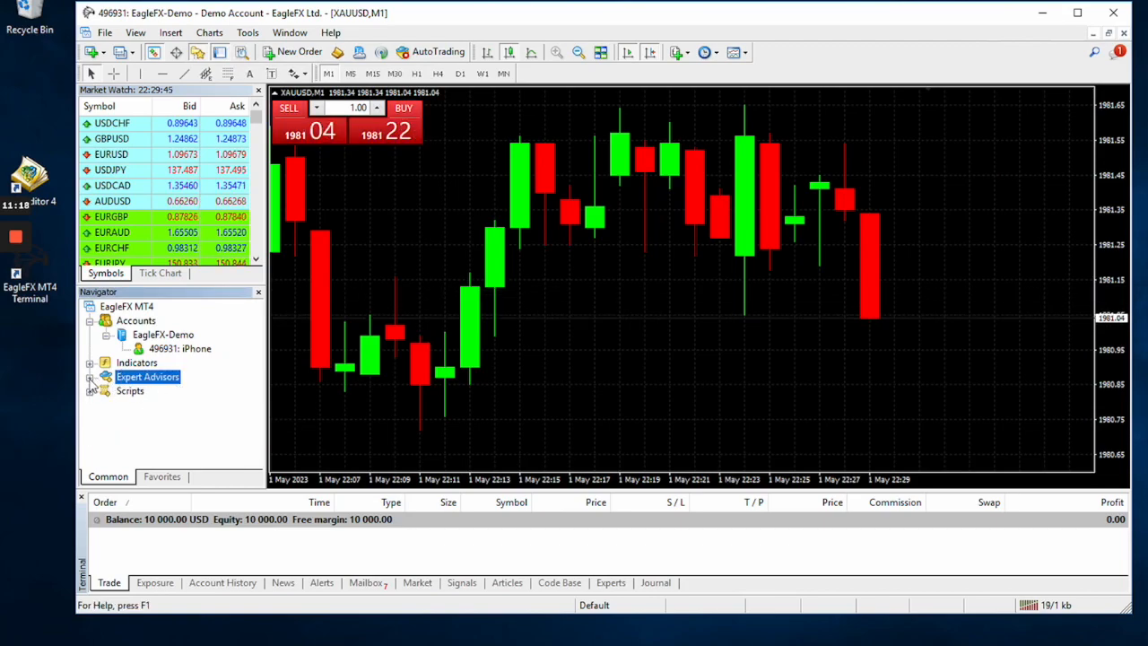
pyautogui.click(91, 378)
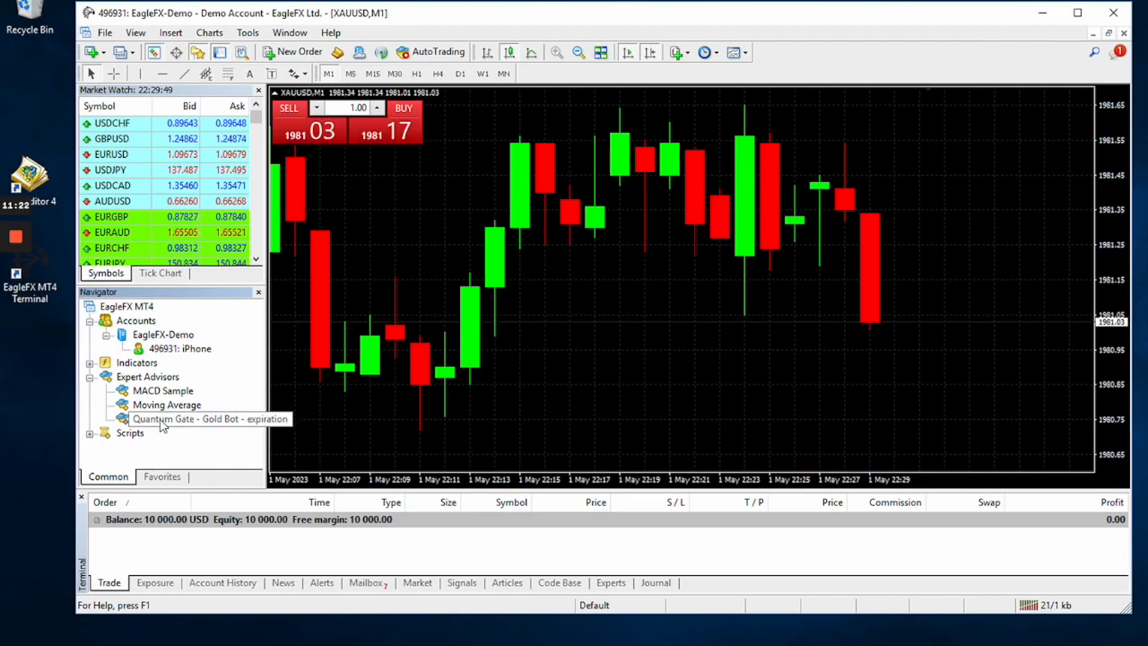
pyautogui.click(157, 418)
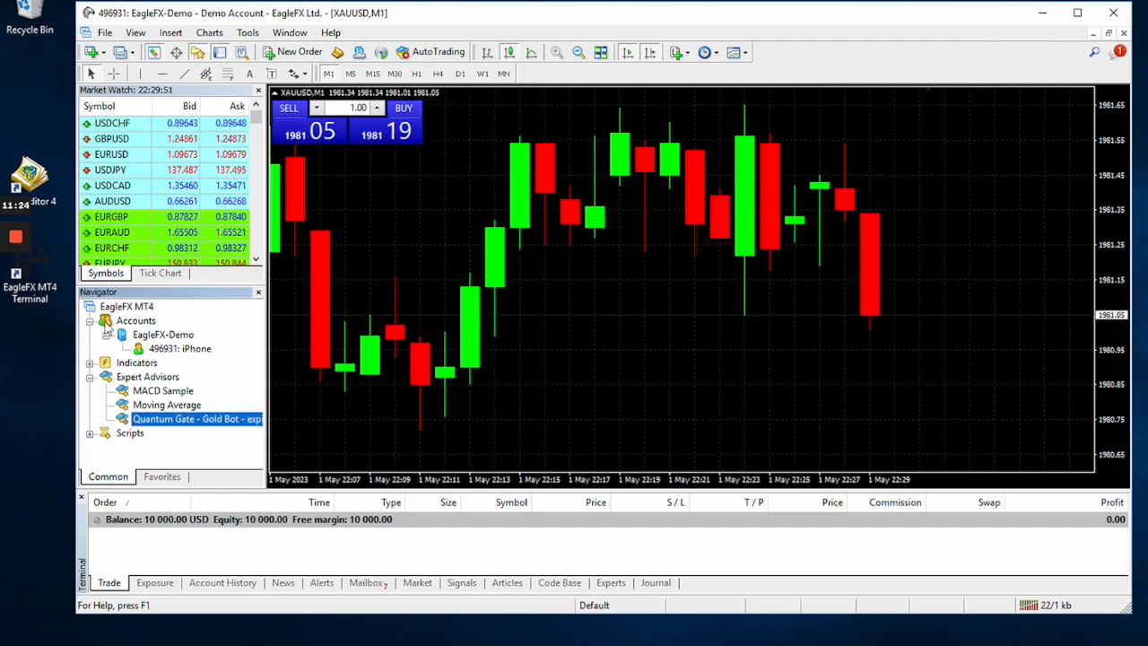
pyautogui.click(89, 320)
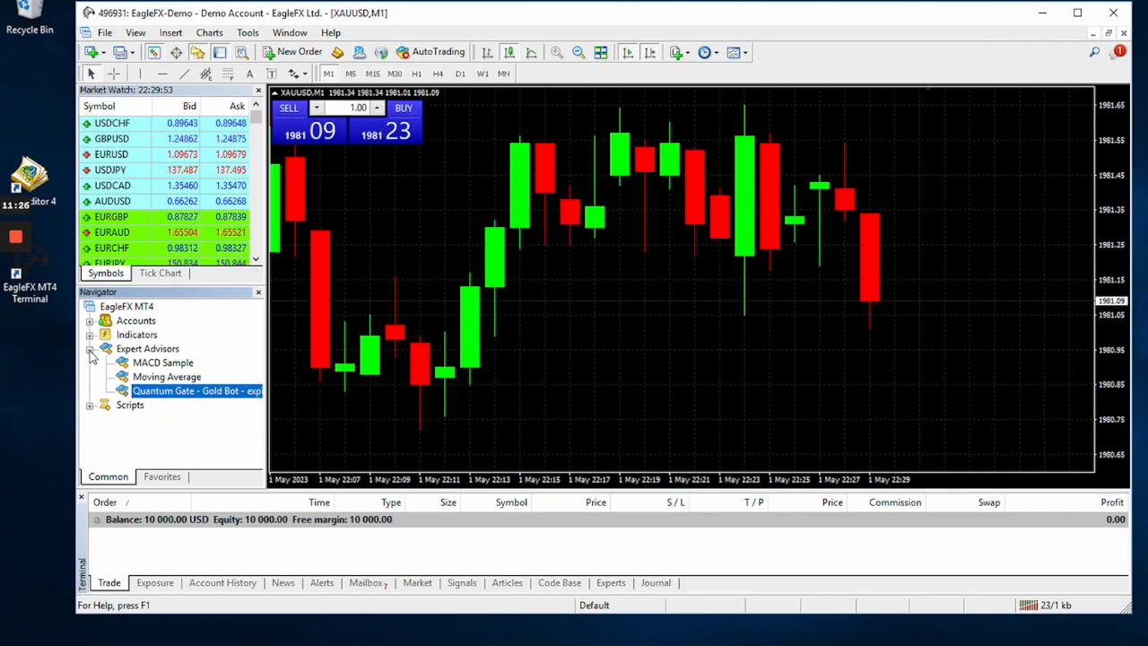
pyautogui.click(89, 349)
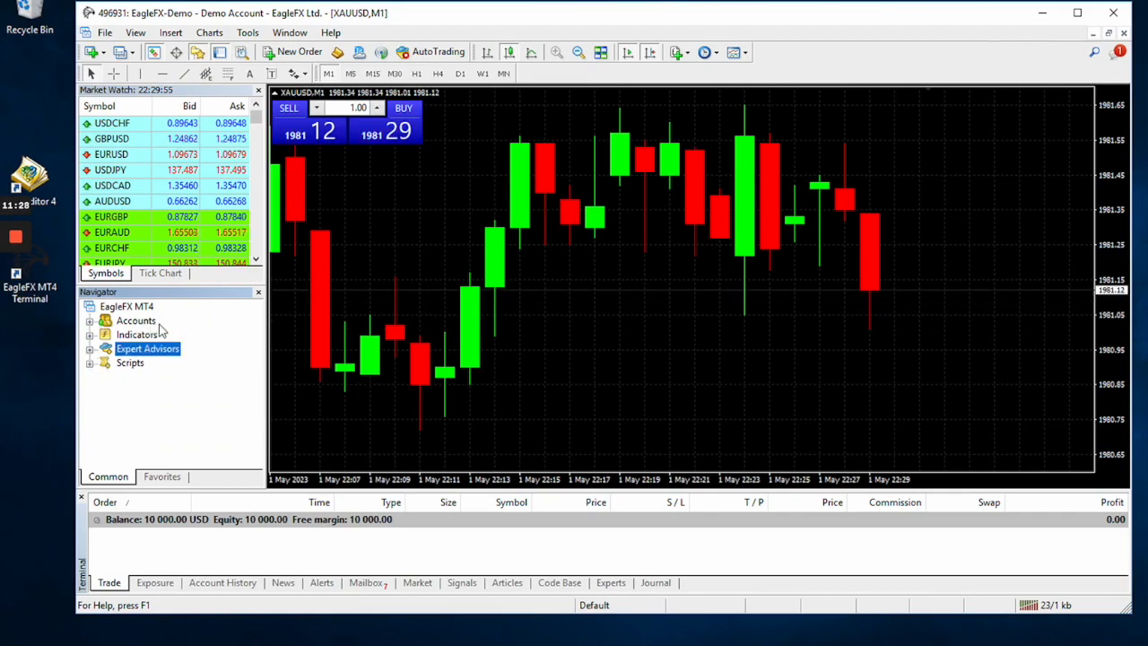
pyautogui.click(90, 321)
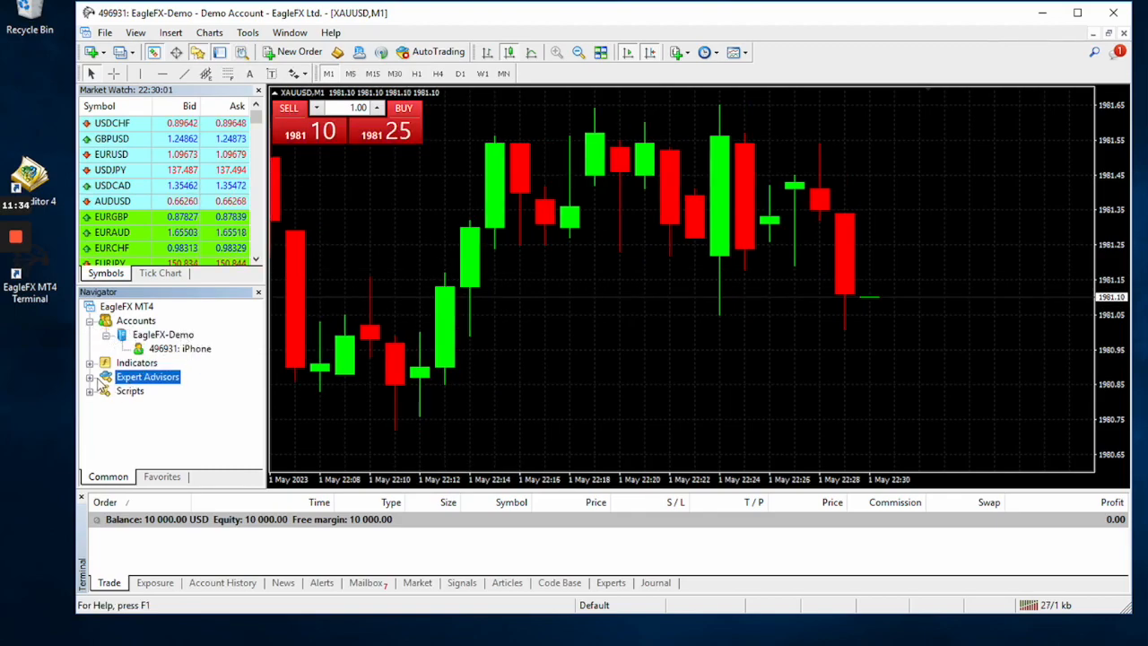
pyautogui.click(90, 378)
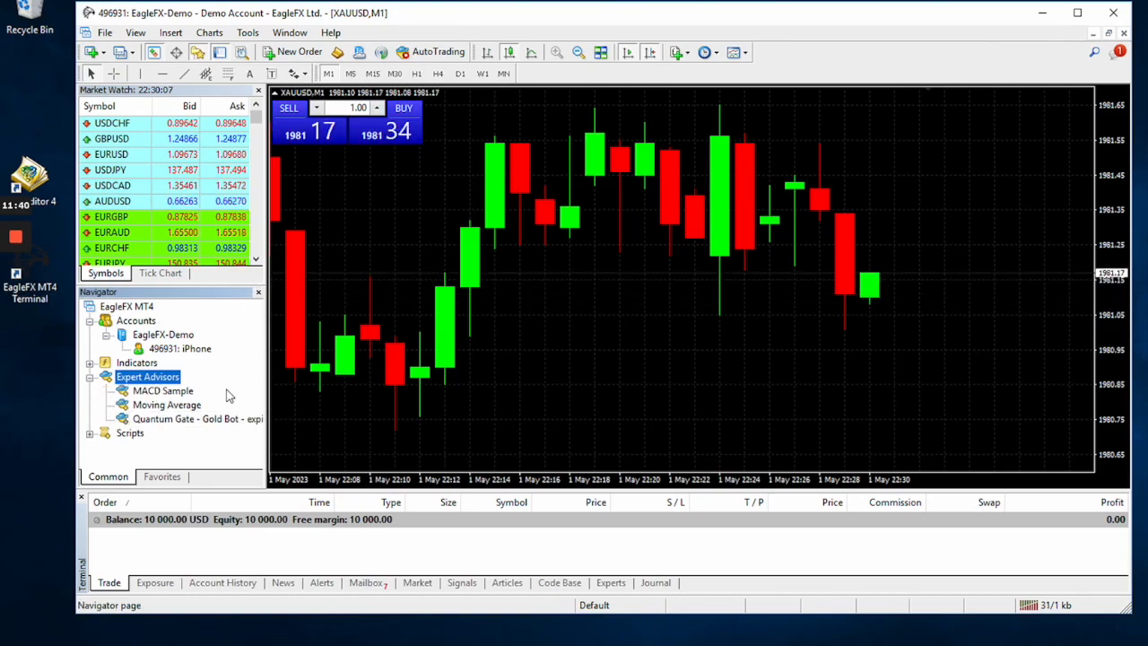
# Attach the Quantum Gate Gold Bot to the XAUUSD chart and allow live trading and DLL imports for it.
pyautogui.click(179, 426)
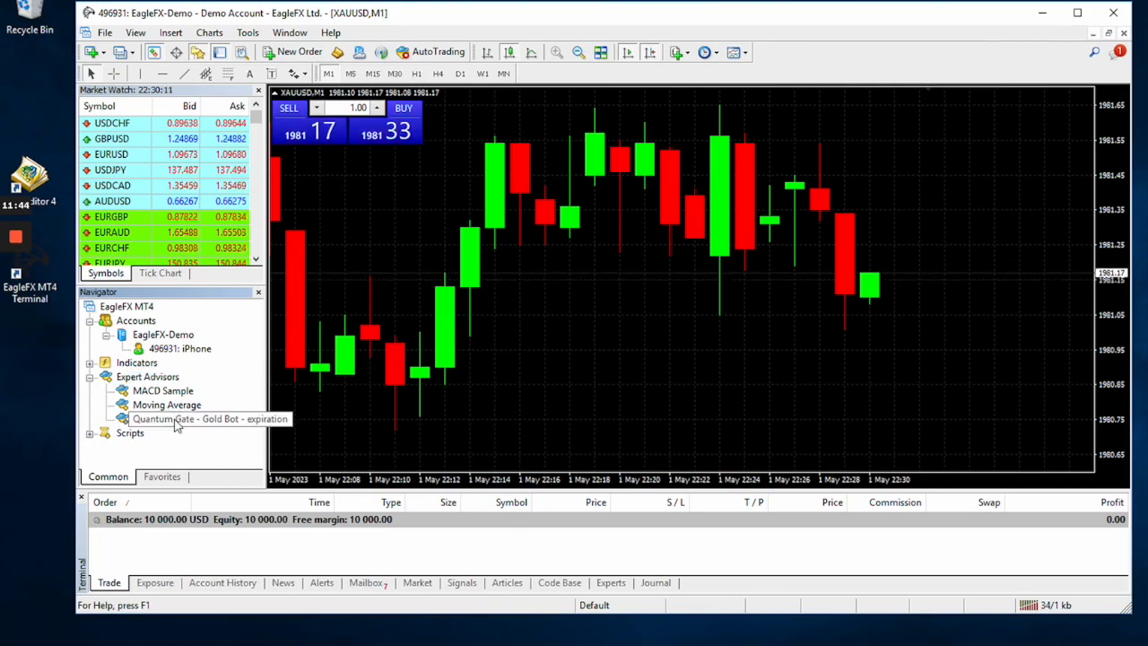
pyautogui.moveTo(208, 425); pyautogui.dragTo(567, 307)
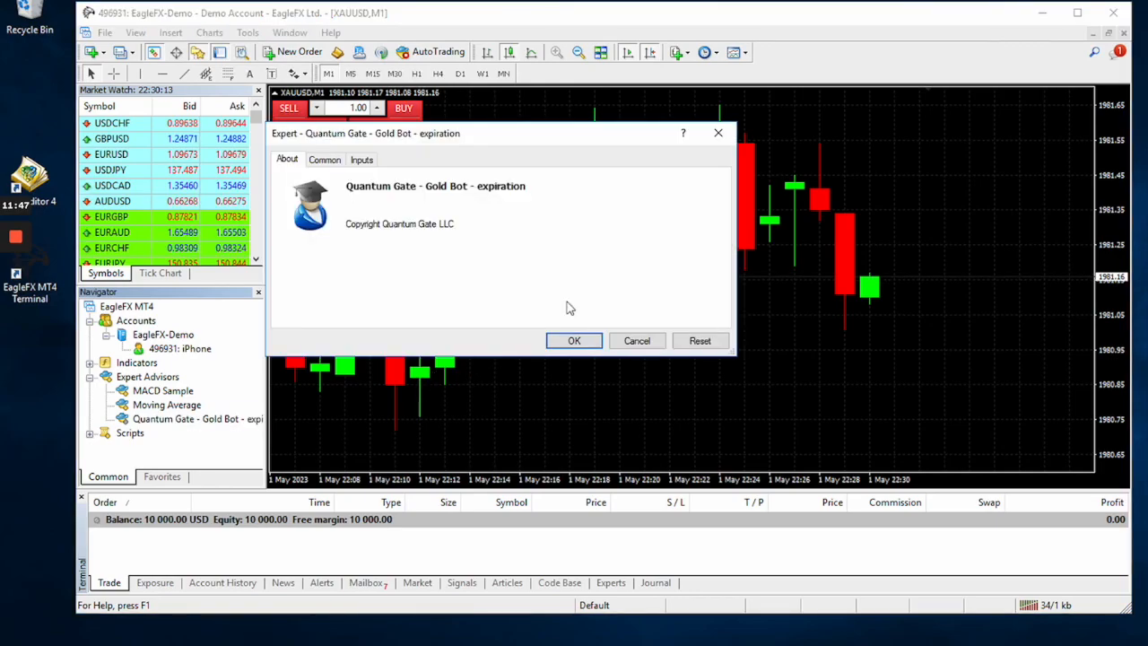
pyautogui.click(326, 161)
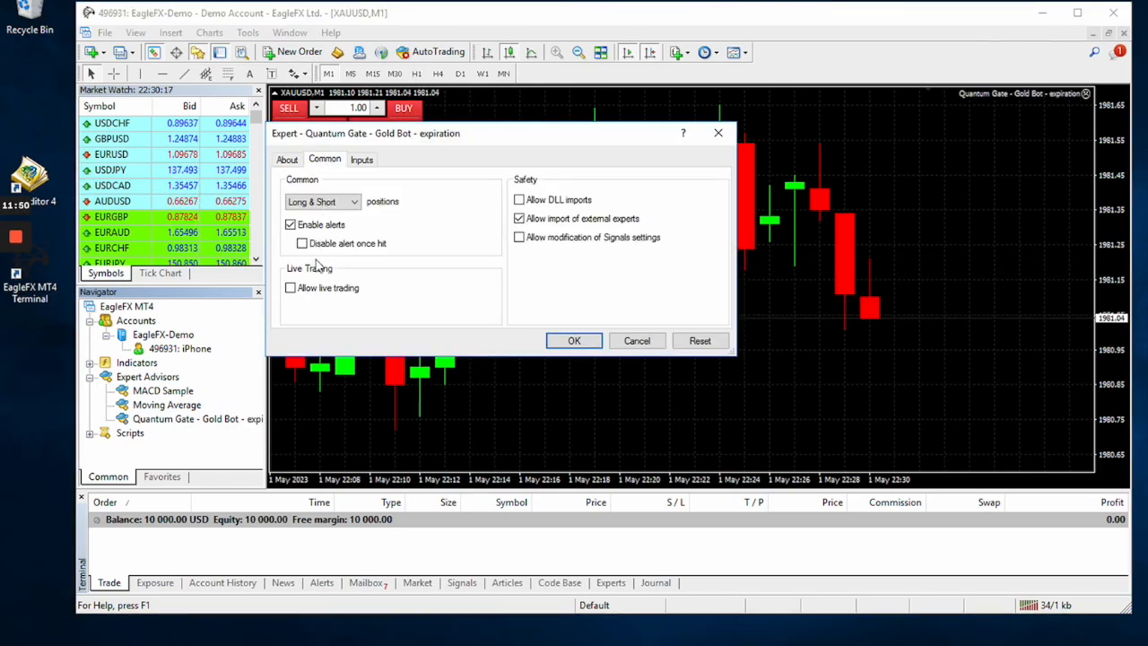
pyautogui.click(290, 289)
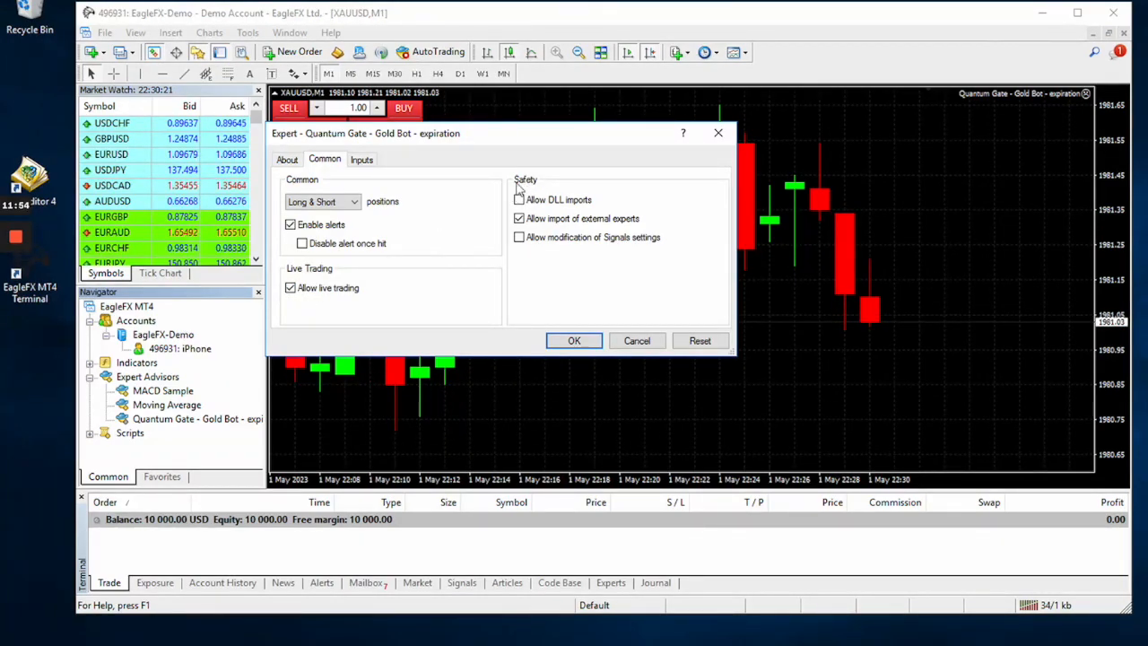
pyautogui.click(519, 200)
pyautogui.click(518, 219)
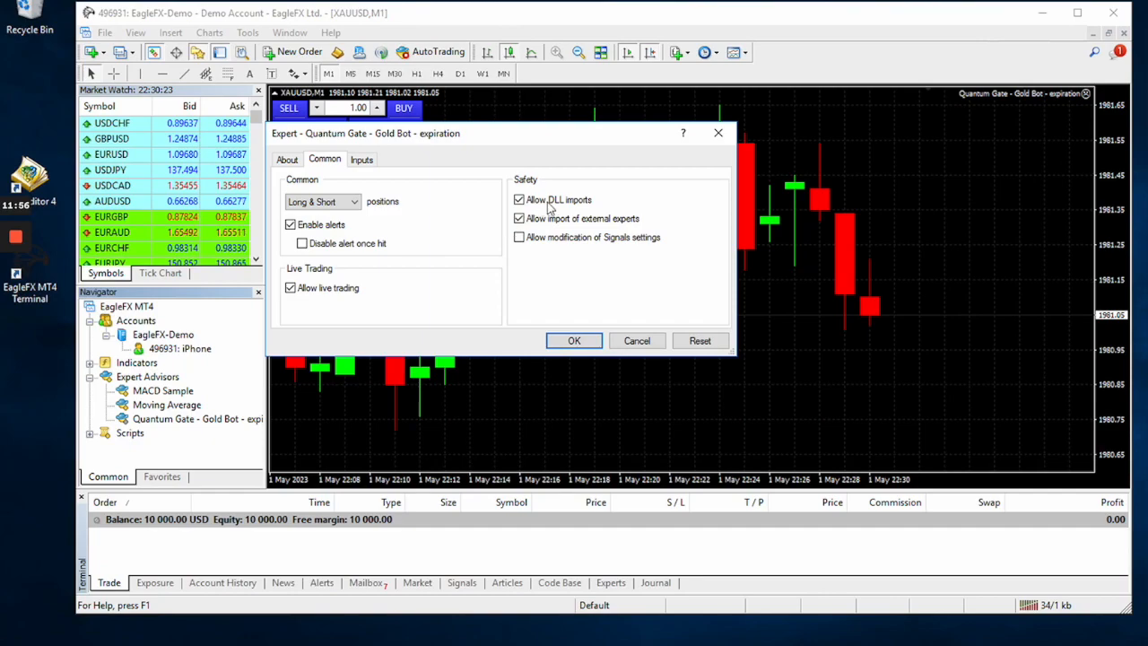
# Show the bot's input parameters, lengthen the settings dialog and examine the timeframe choice between M1 and M5.
pyautogui.click(362, 161)
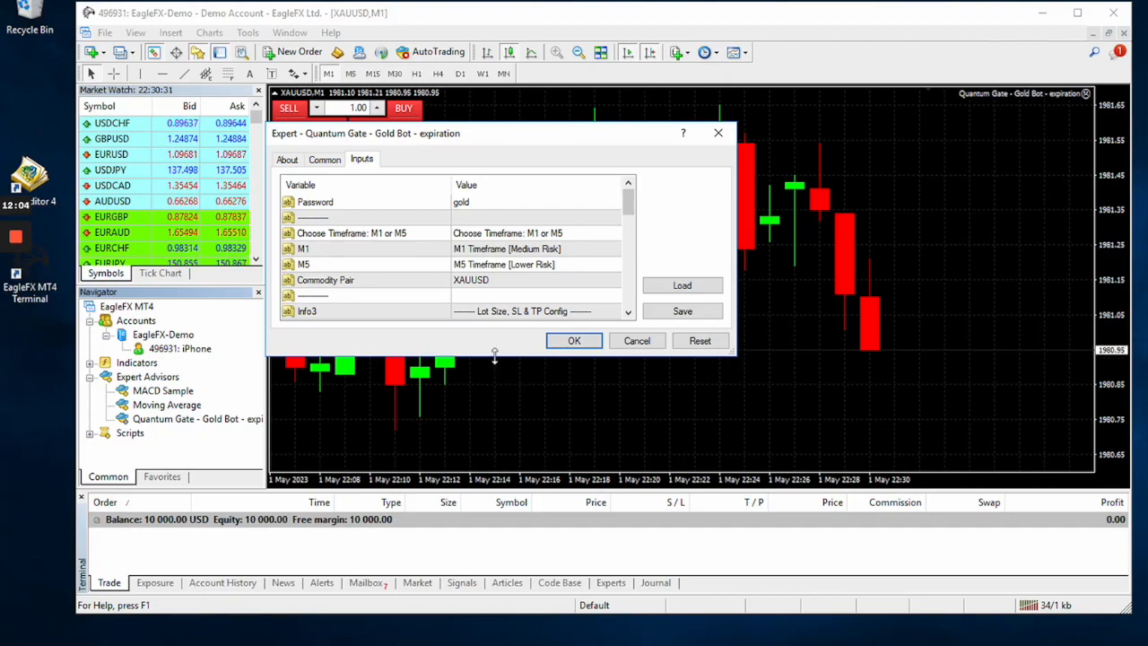
pyautogui.moveTo(495, 355); pyautogui.dragTo(455, 636)
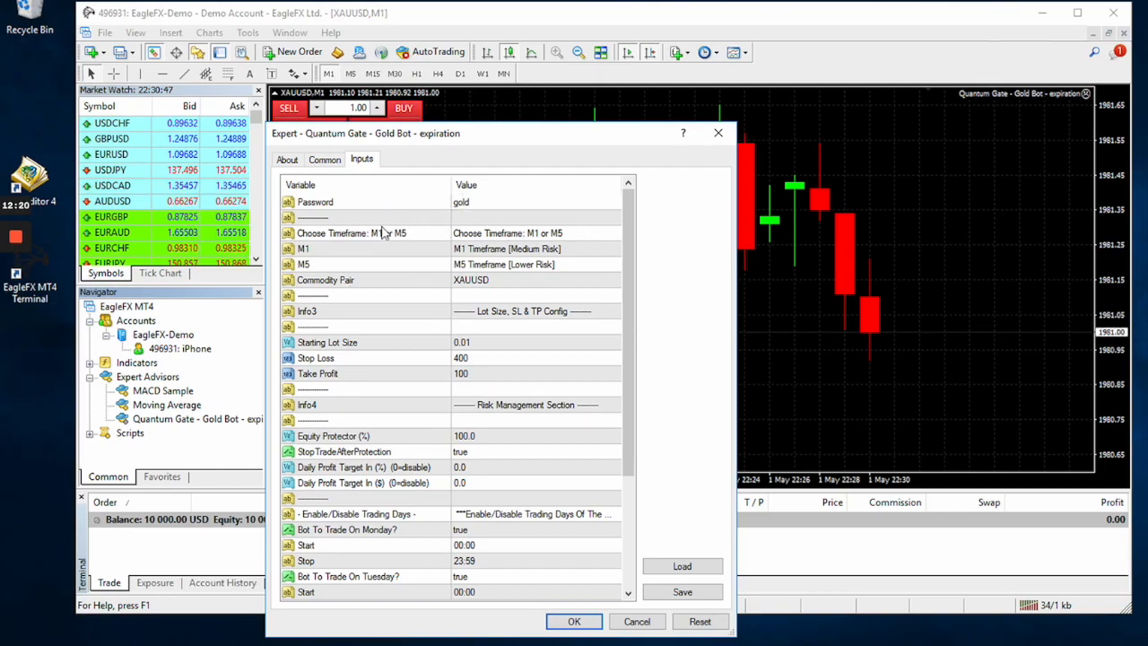
pyautogui.click(349, 236)
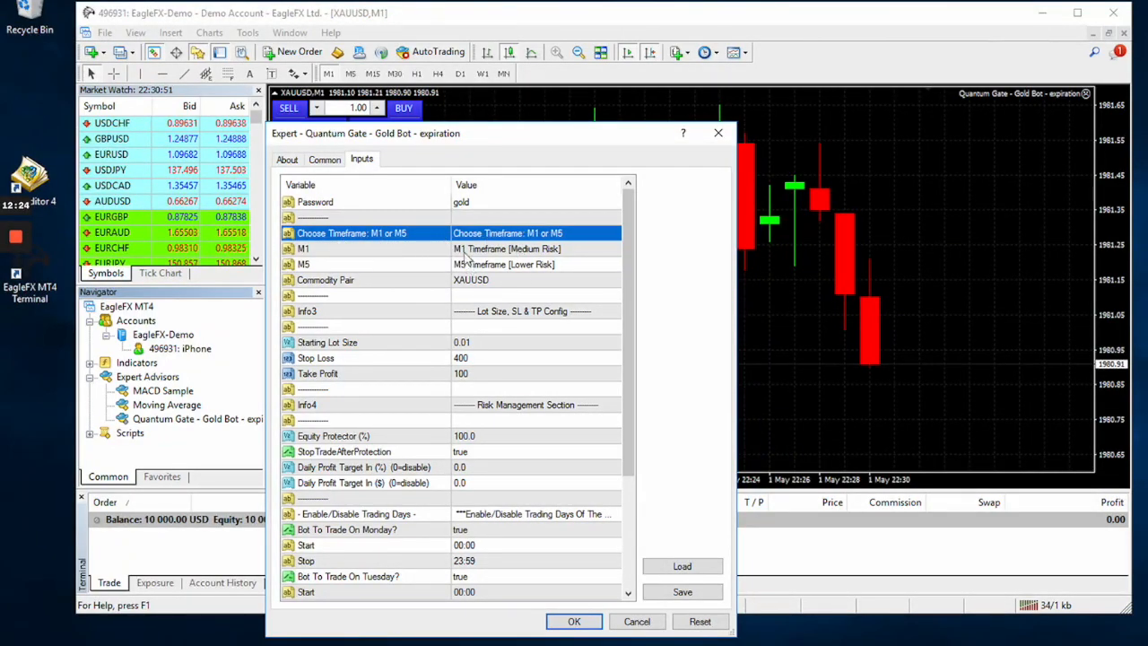
# Set the bot's starting lot size to 0.02.
pyautogui.click(362, 348)
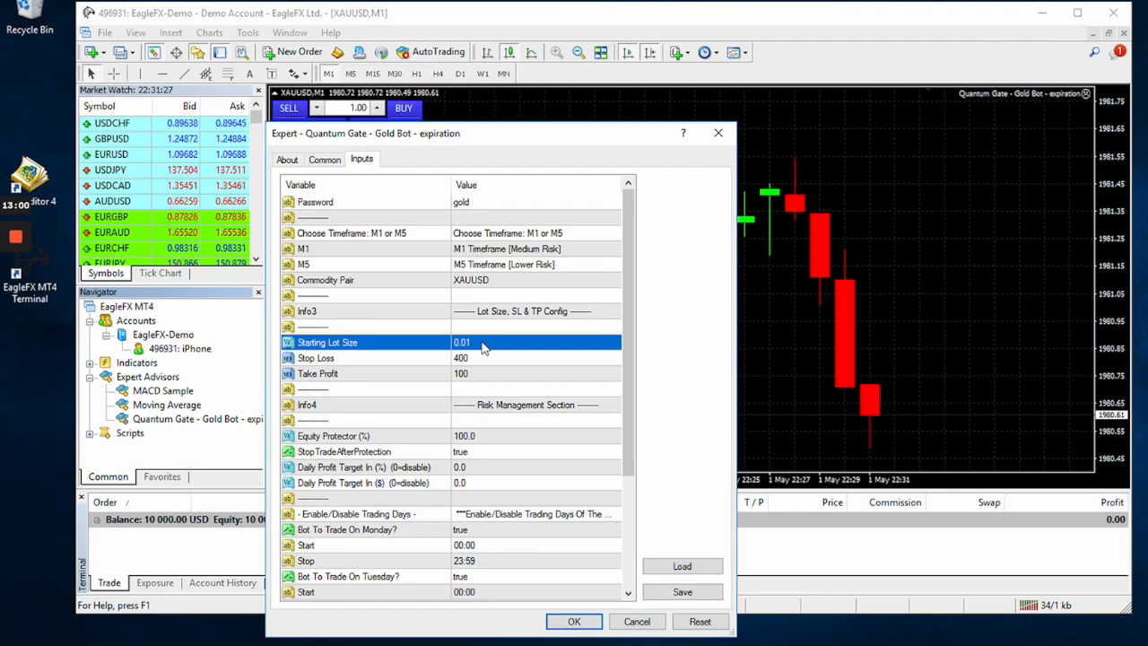
pyautogui.click(482, 344)
pyautogui.press('BackSpace')
pyautogui.write('2')
pyautogui.press('Return')
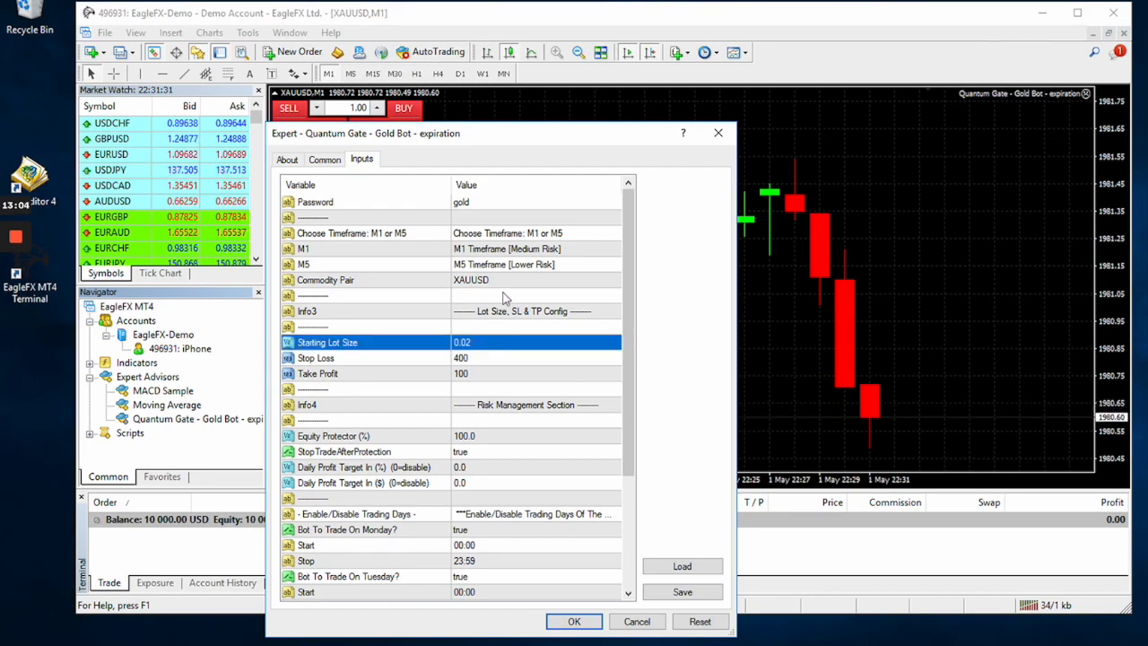
# Set the bot's starting lot size back to 0.01.
pyautogui.click(488, 341)
pyautogui.click(488, 341)
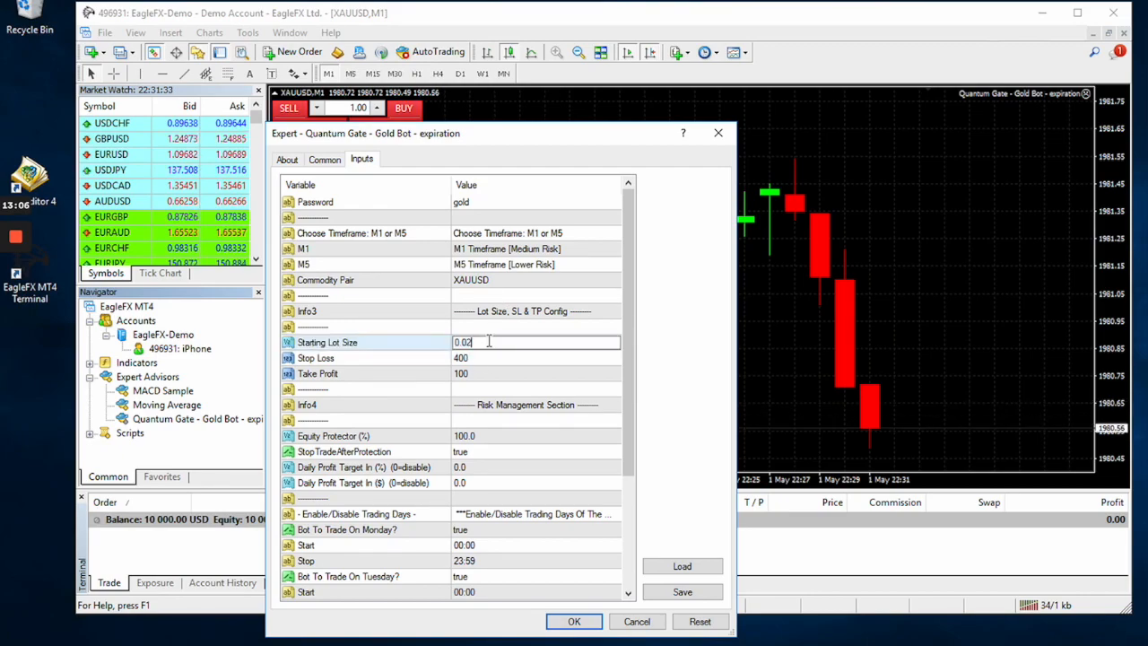
pyautogui.press('BackSpace')
pyautogui.write('1')
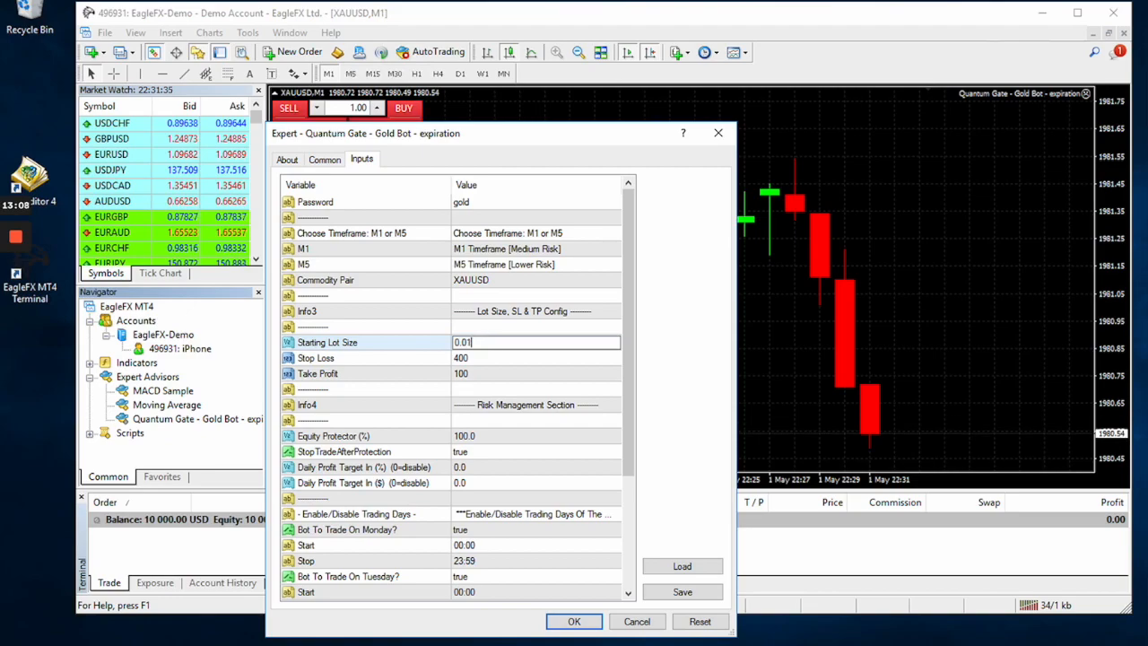
pyautogui.click(480, 359)
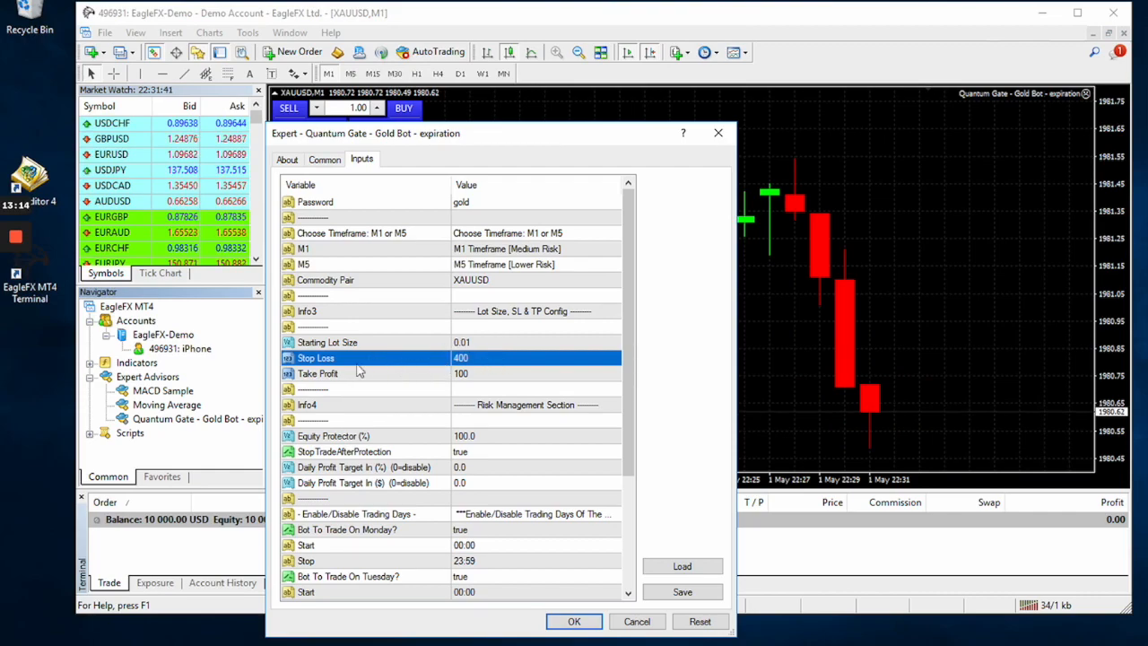
# Try the bot's Equity Protector at 50.0 percent and at 20.0 percent.
pyautogui.moveTo(627, 358); pyautogui.dragTo(624, 426)
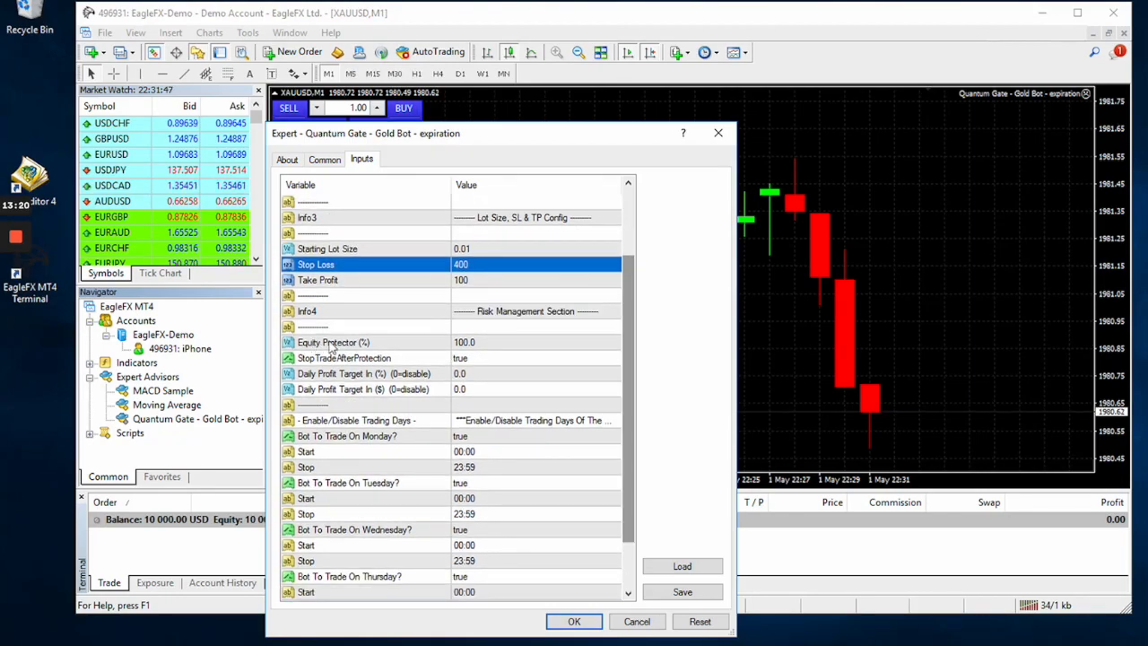
pyautogui.click(316, 345)
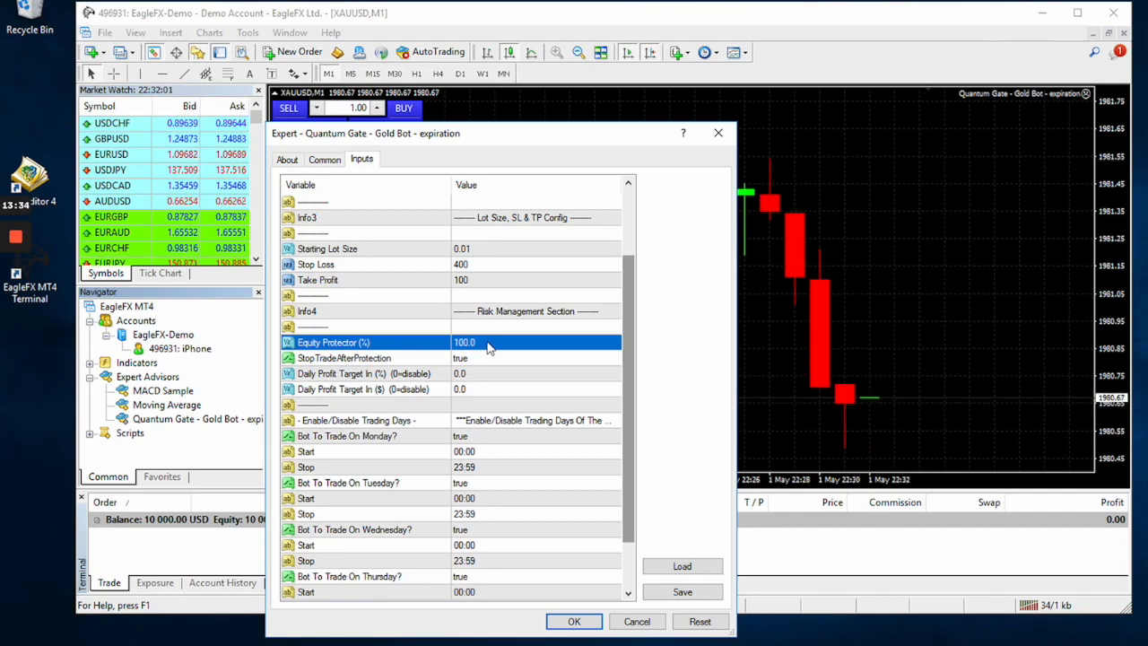
pyautogui.click(487, 342)
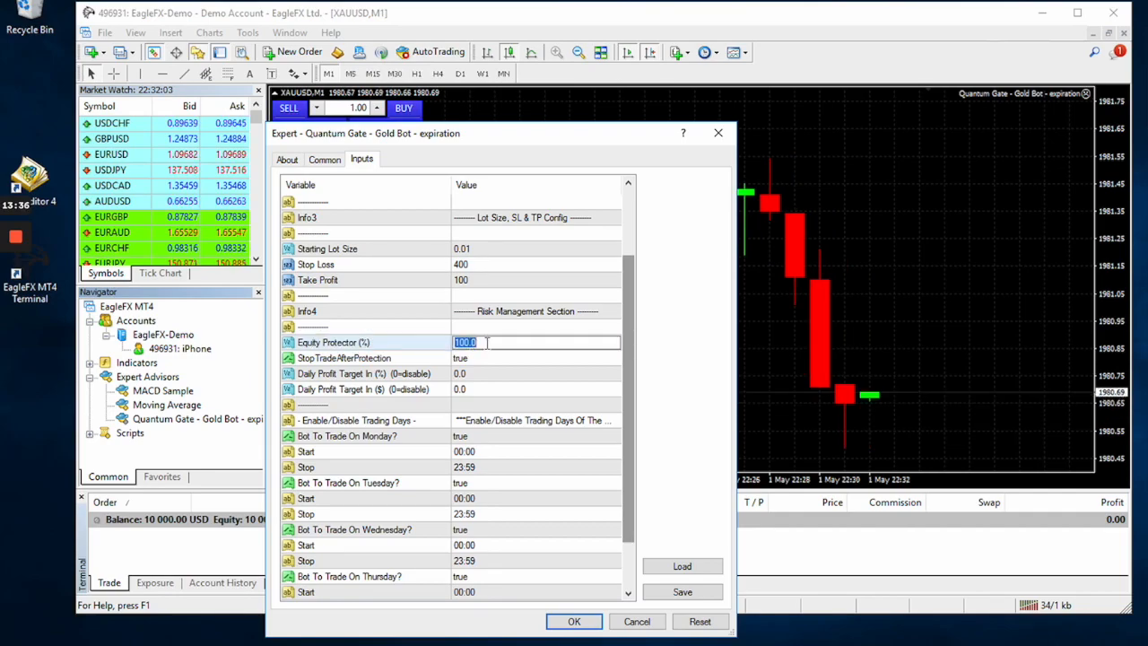
pyautogui.write('50')
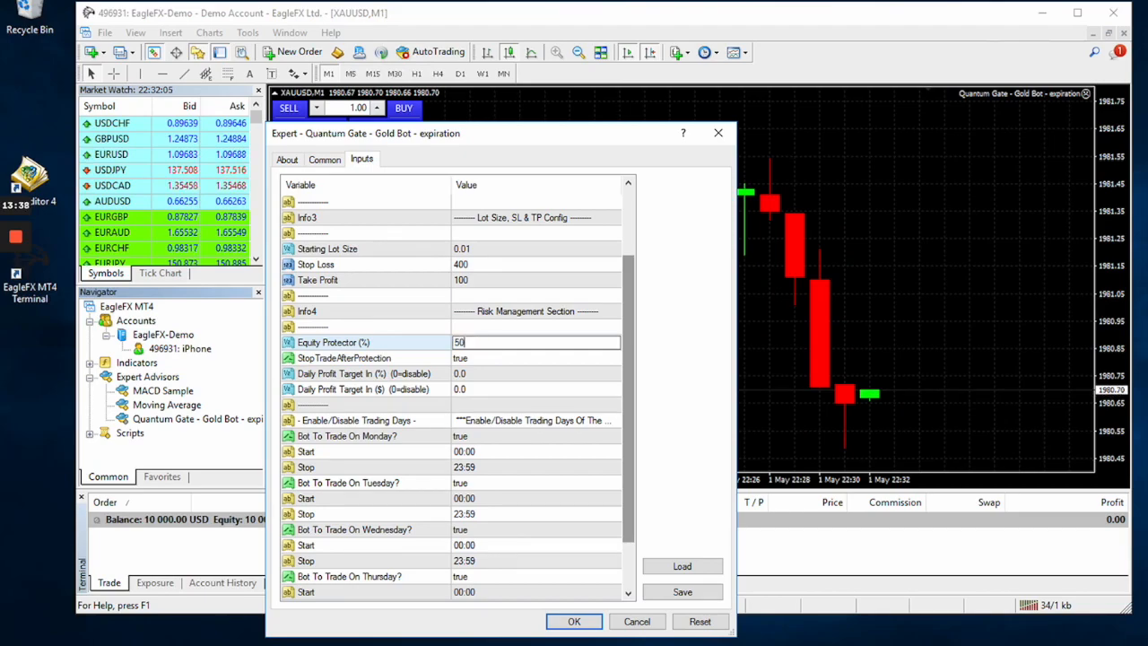
pyautogui.write('.0')
pyautogui.press('Return')
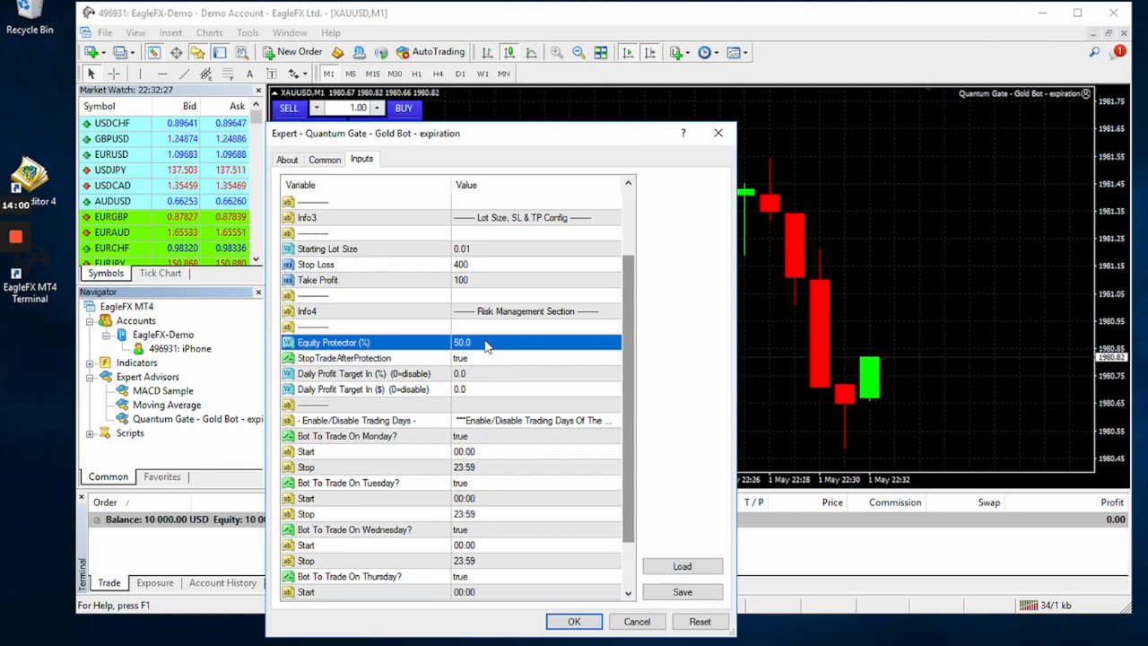
pyautogui.click(482, 342)
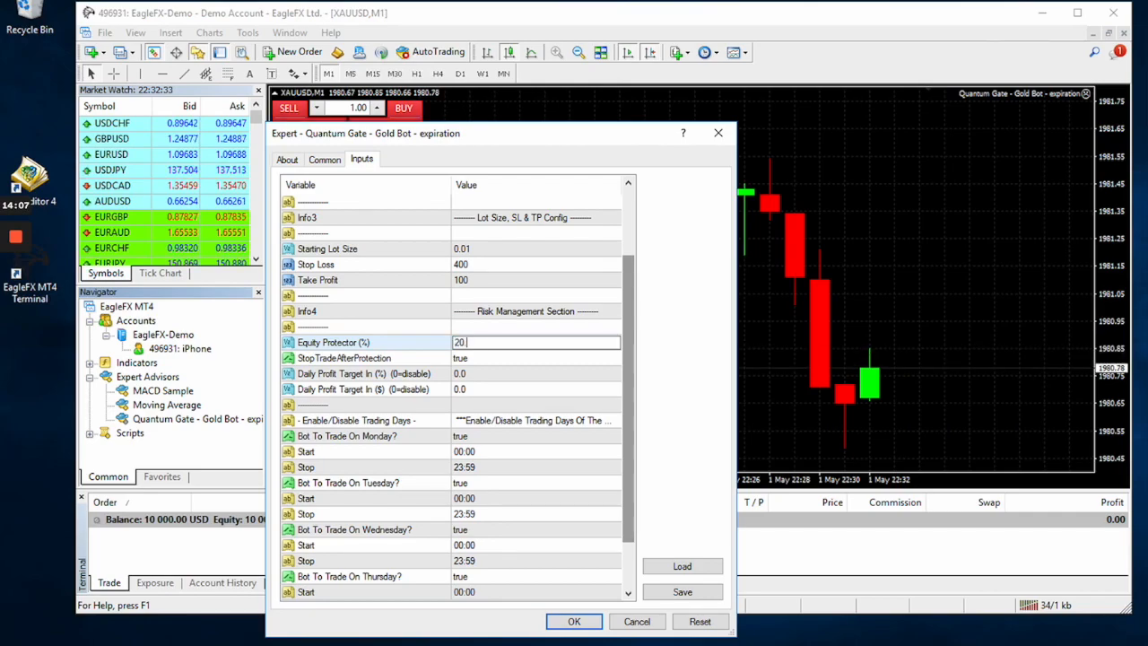
pyautogui.click(486, 363)
# Set the bot's Equity Protector back to 100.0 percent.
pyautogui.doubleClick(480, 342)
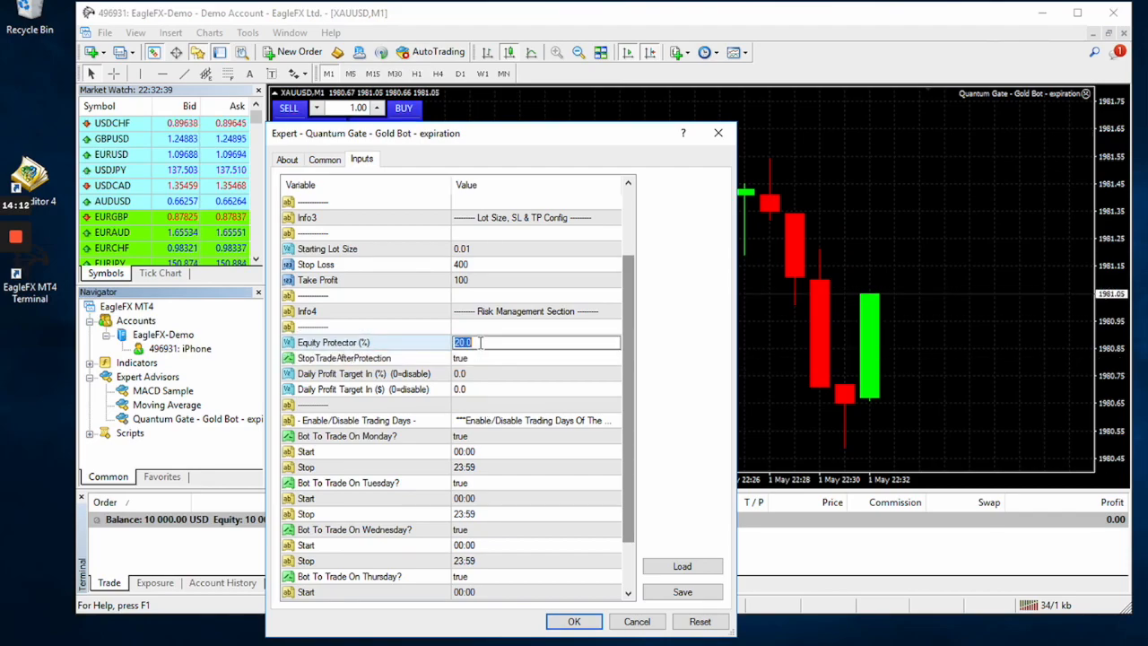
pyautogui.write('100.0')
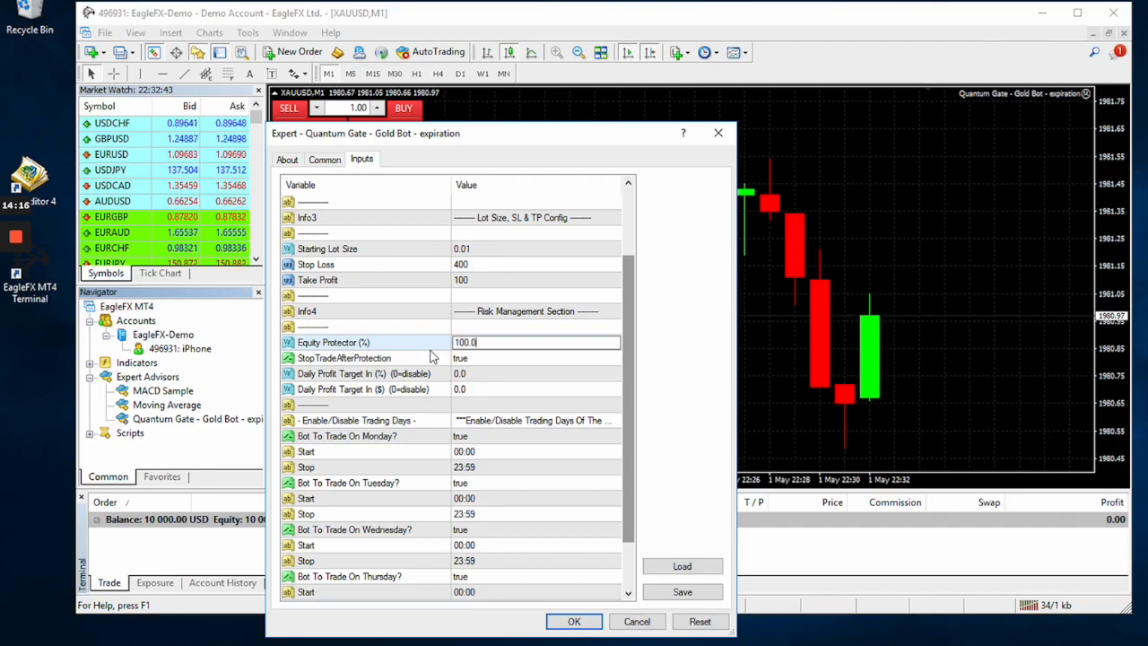
pyautogui.click(480, 359)
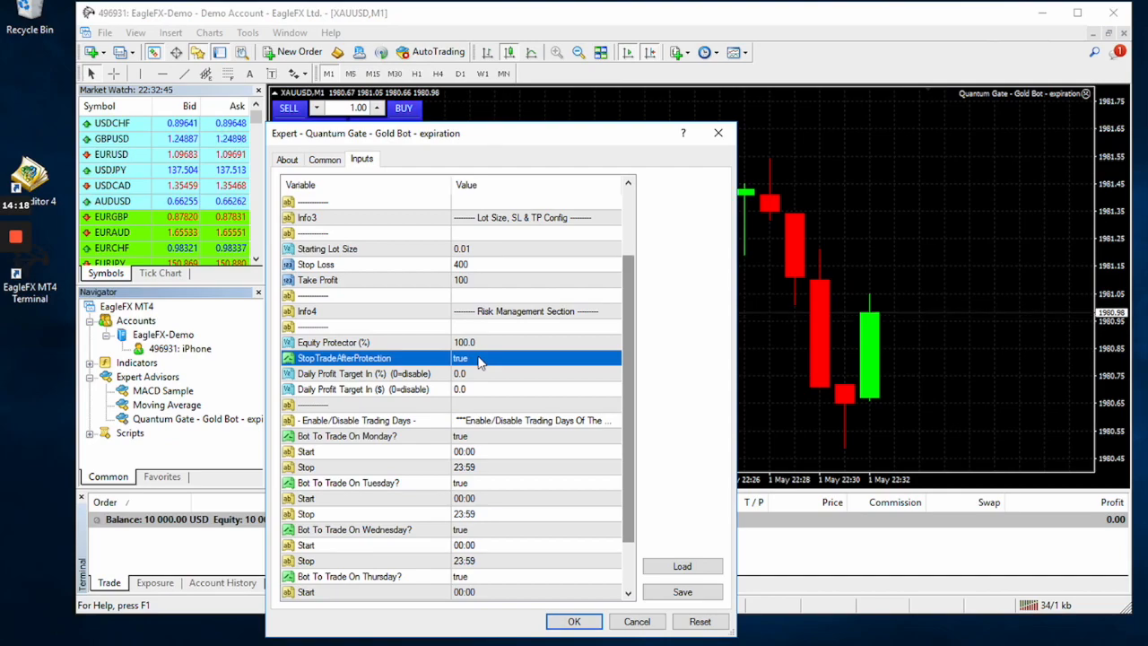
pyautogui.click(482, 346)
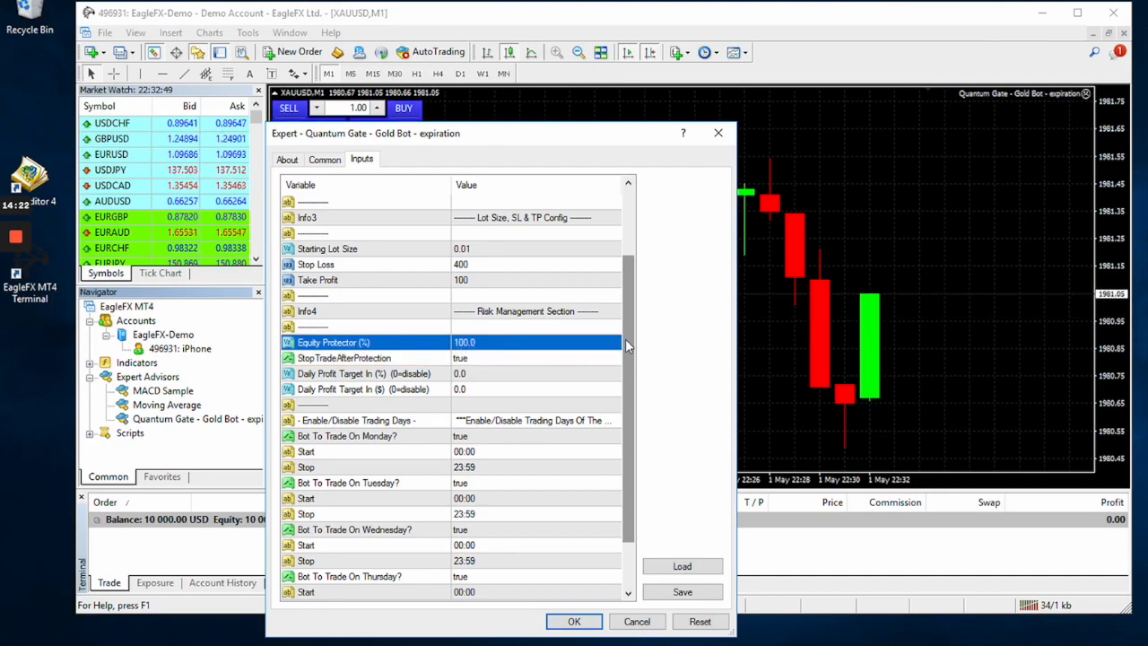
# Disable the bot's trading on Thursday by setting that day's option to false.
pyautogui.scroll(-2, 627, 352)
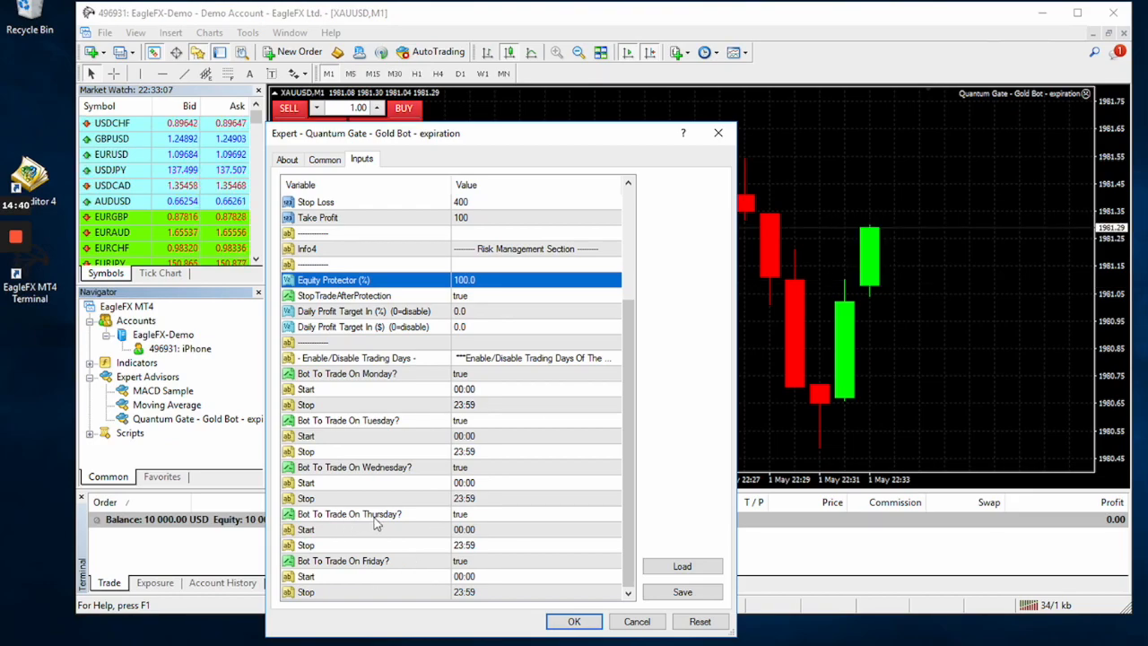
pyautogui.doubleClick(477, 516)
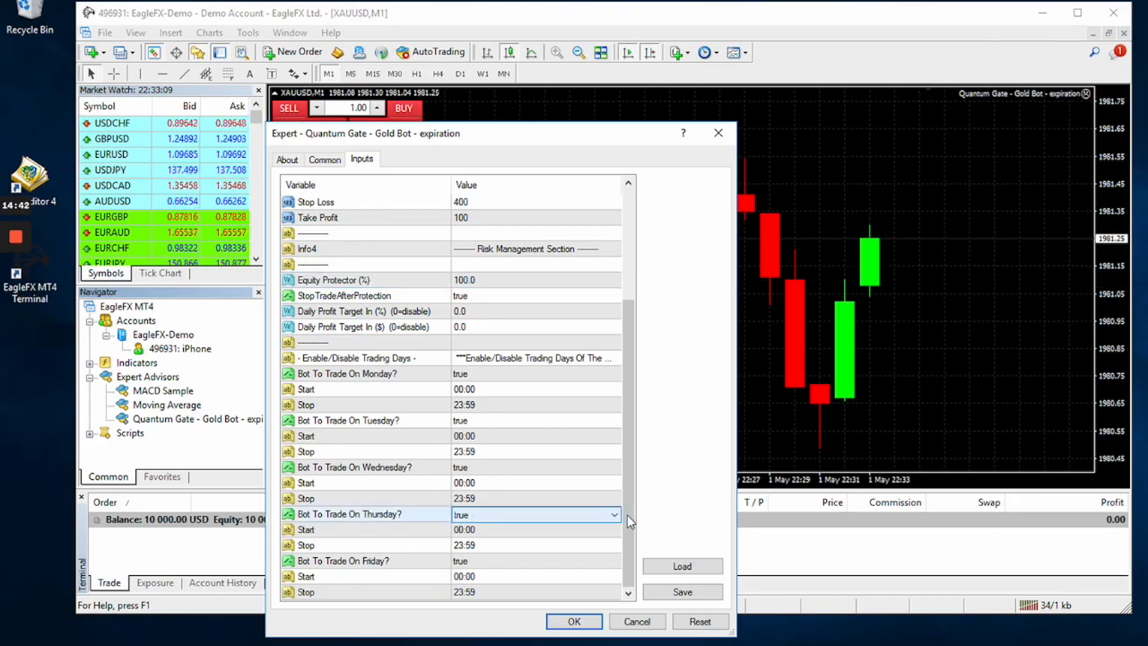
pyautogui.click(615, 515)
pyautogui.click(489, 538)
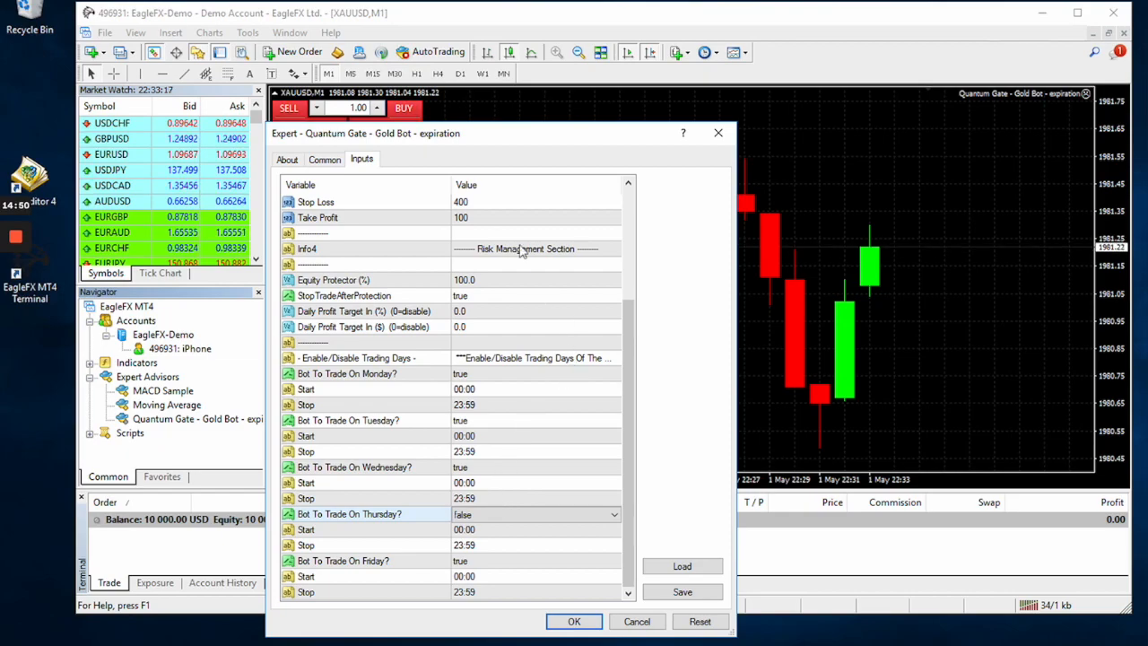
# Review the bot's common options and recheck its starting lot size and Equity Protector inputs.
pyautogui.click(324, 160)
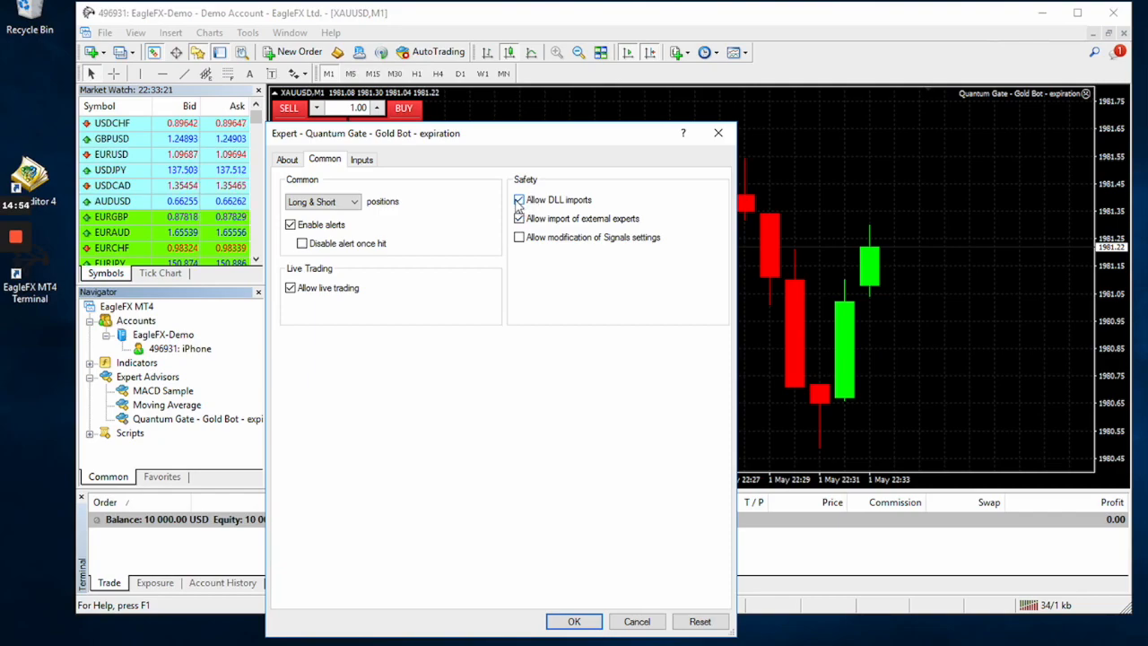
pyautogui.click(366, 161)
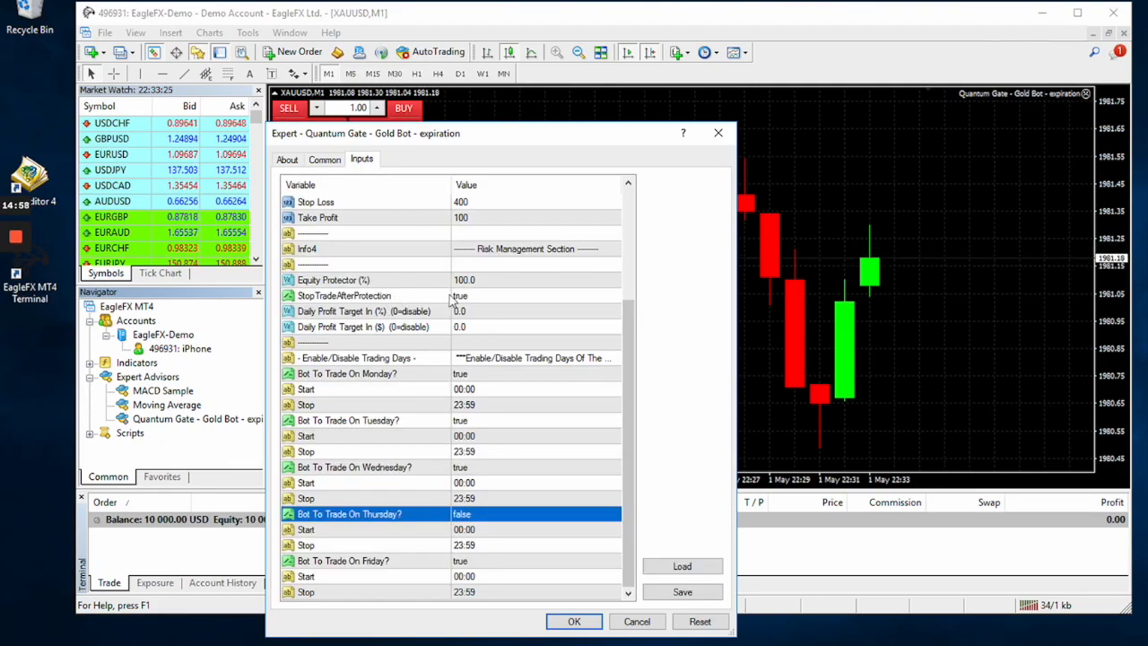
pyautogui.scroll(4, 533, 311)
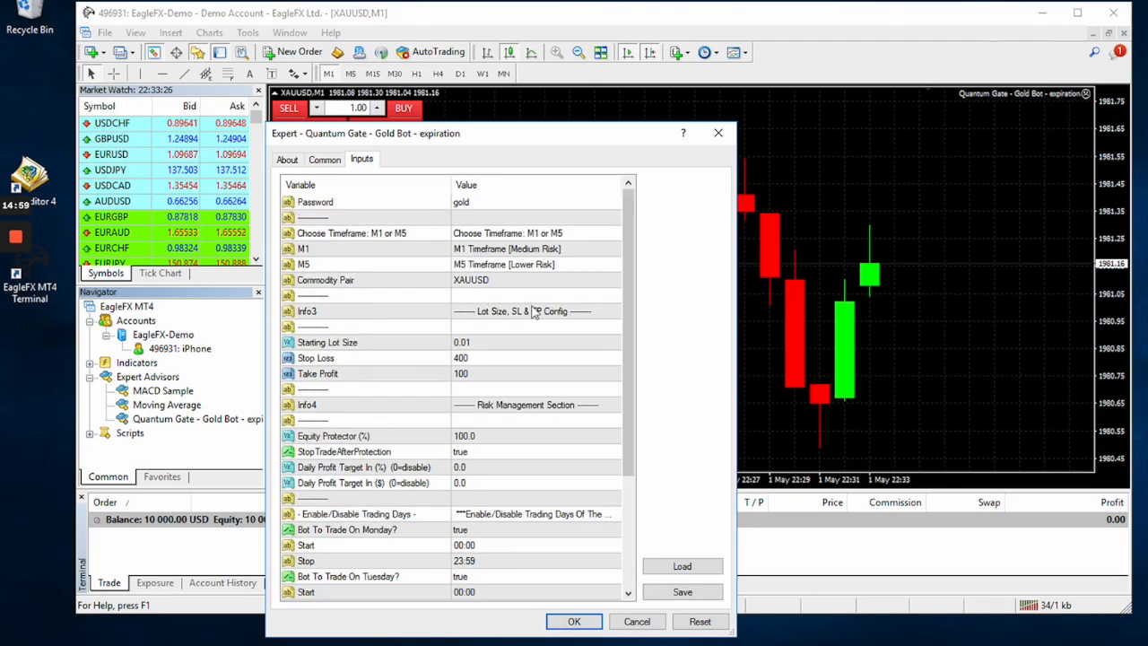
pyautogui.click(379, 346)
pyautogui.click(398, 437)
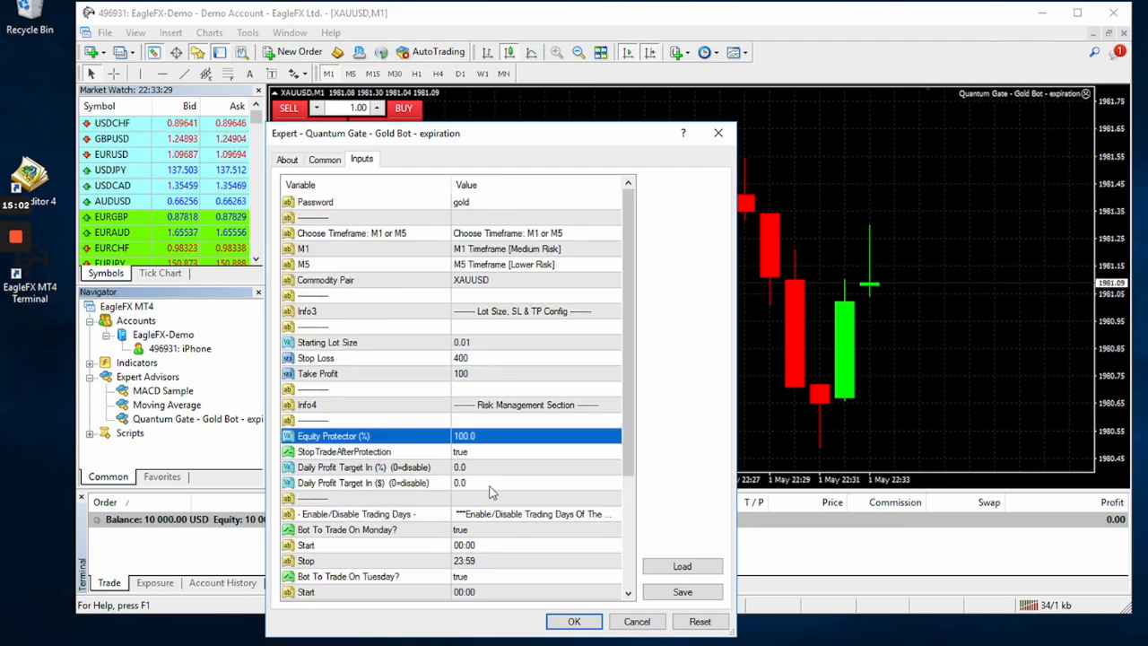
# Apply the bot's settings to the XAUUSD chart, then widen the expiry alert to read it and dismiss it.
pyautogui.click(571, 620)
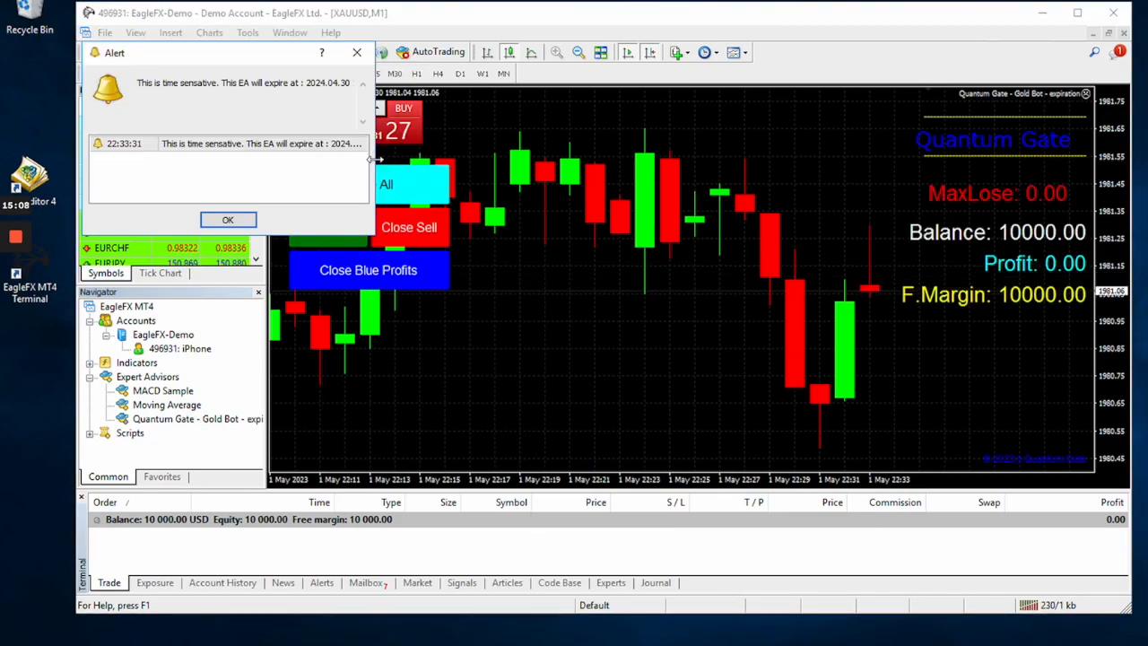
pyautogui.moveTo(371, 159); pyautogui.dragTo(546, 146)
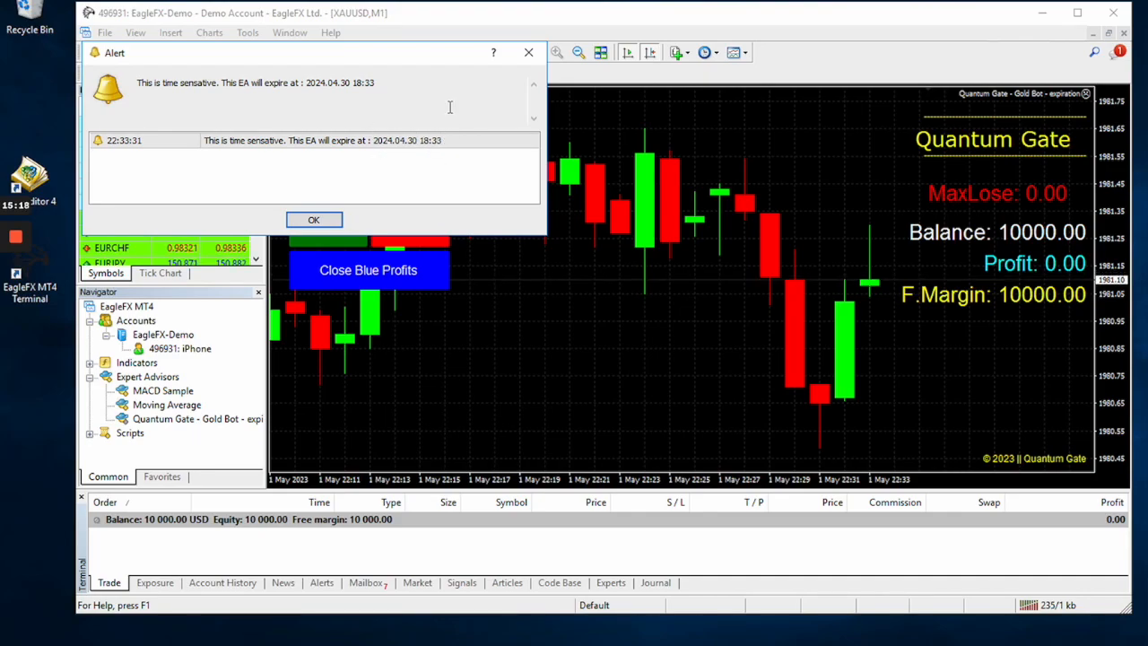
pyautogui.click(313, 220)
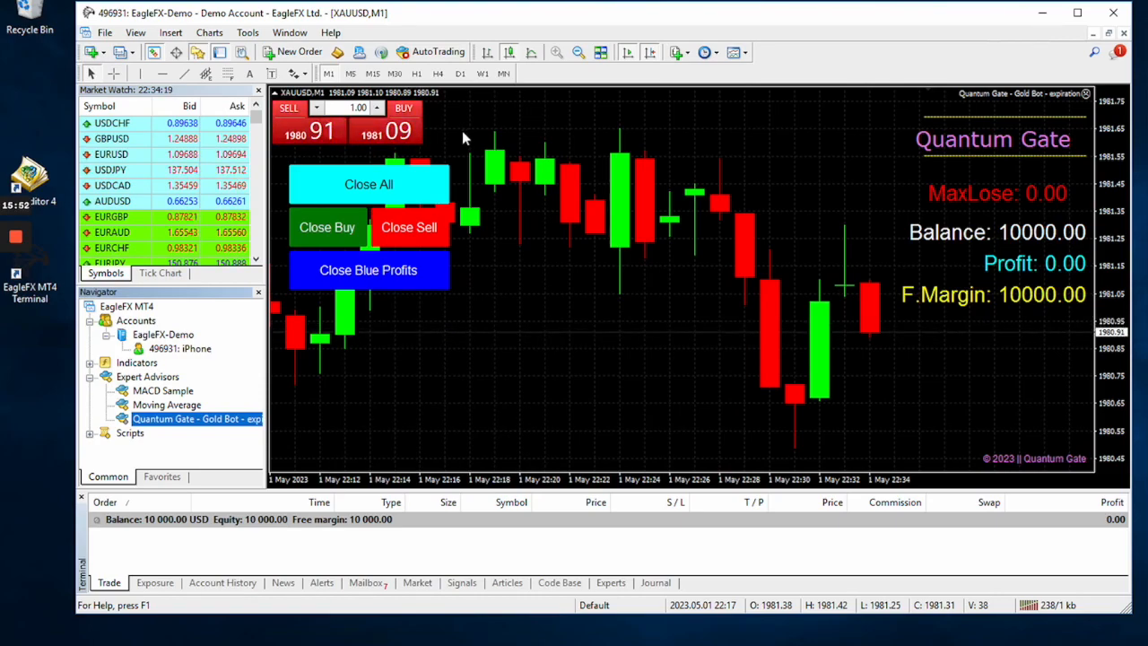
# Reopen the bot's settings from the chart and look through its description, common options and input parameters.
pyautogui.click(1085, 95)
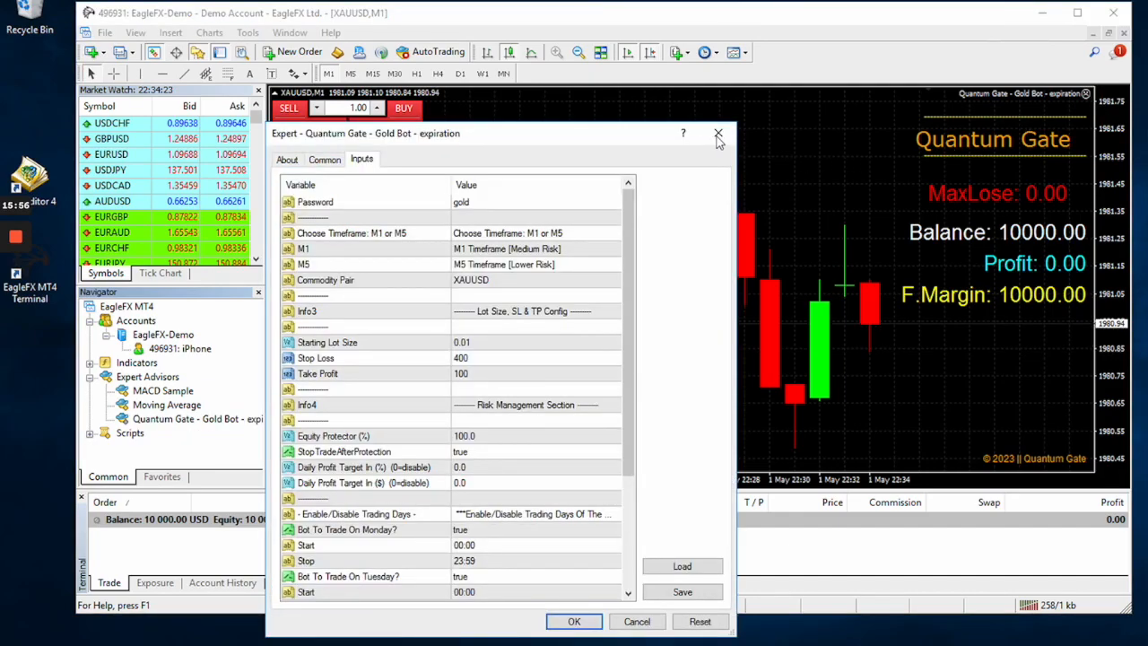
pyautogui.click(717, 134)
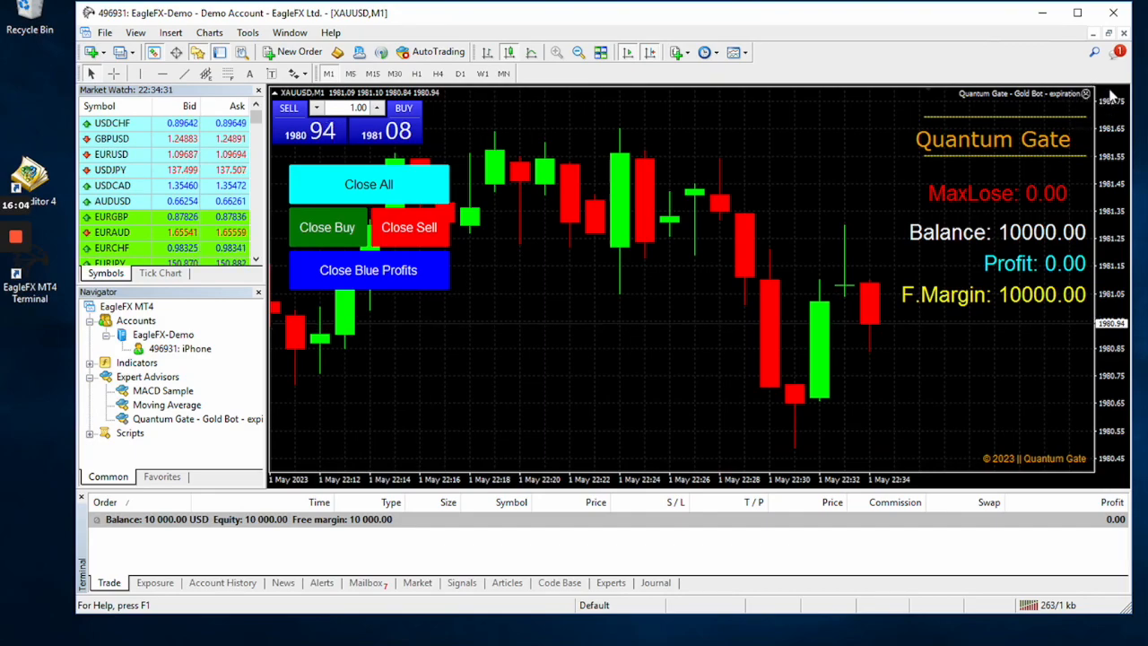
pyautogui.doubleClick(1086, 94)
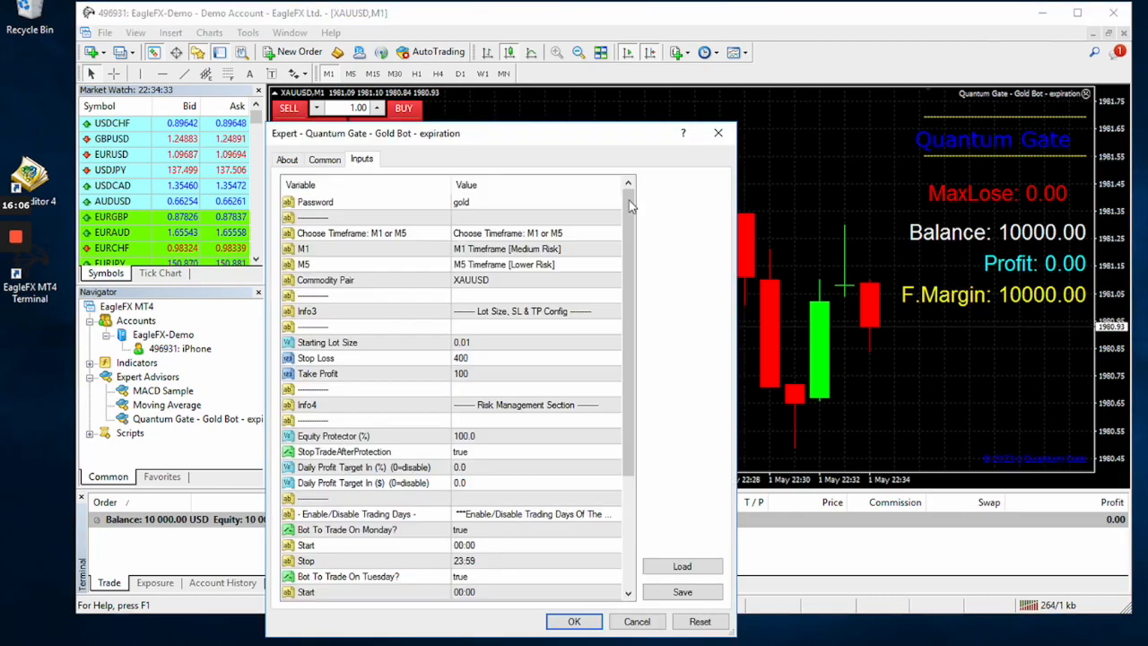
pyautogui.click(325, 160)
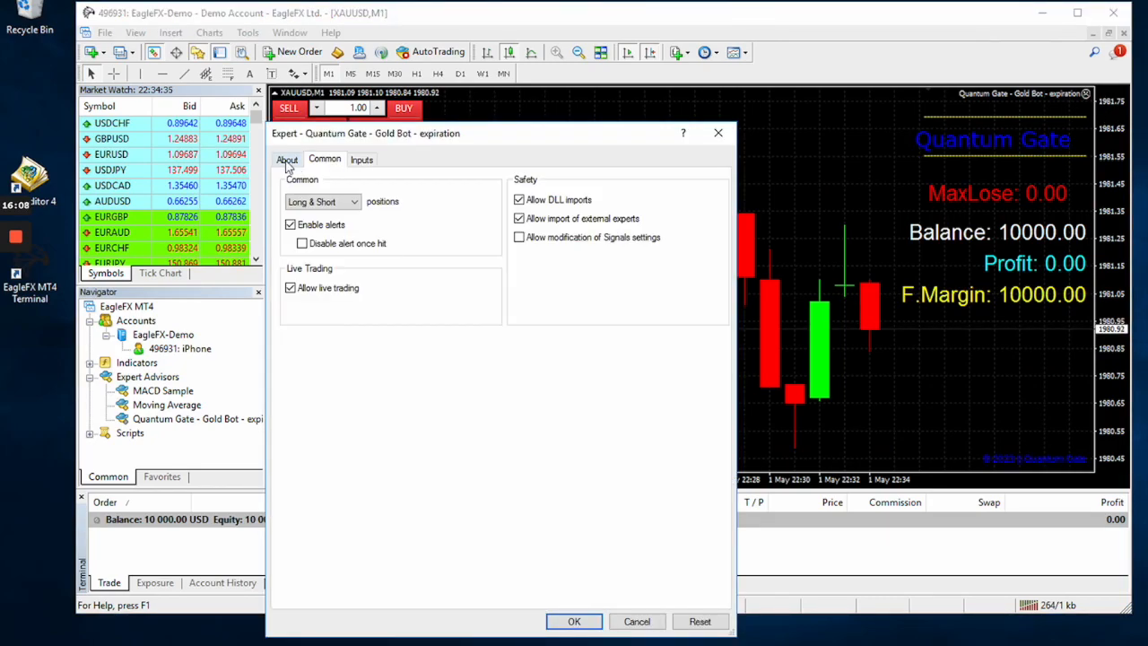
pyautogui.click(287, 162)
pyautogui.click(326, 159)
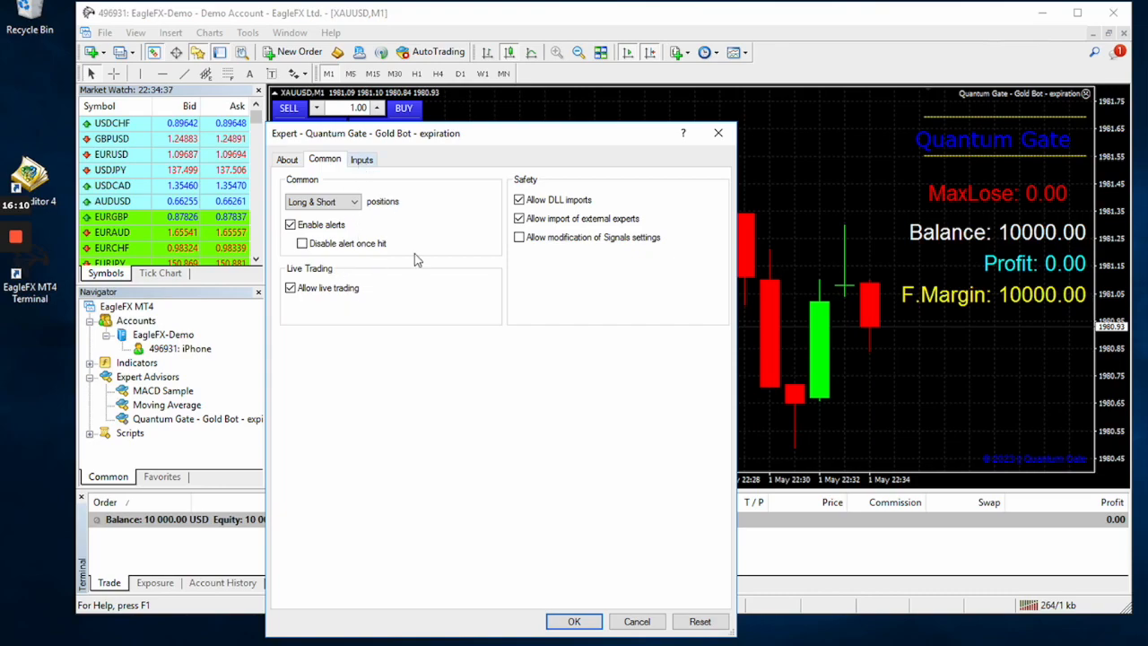
pyautogui.click(361, 159)
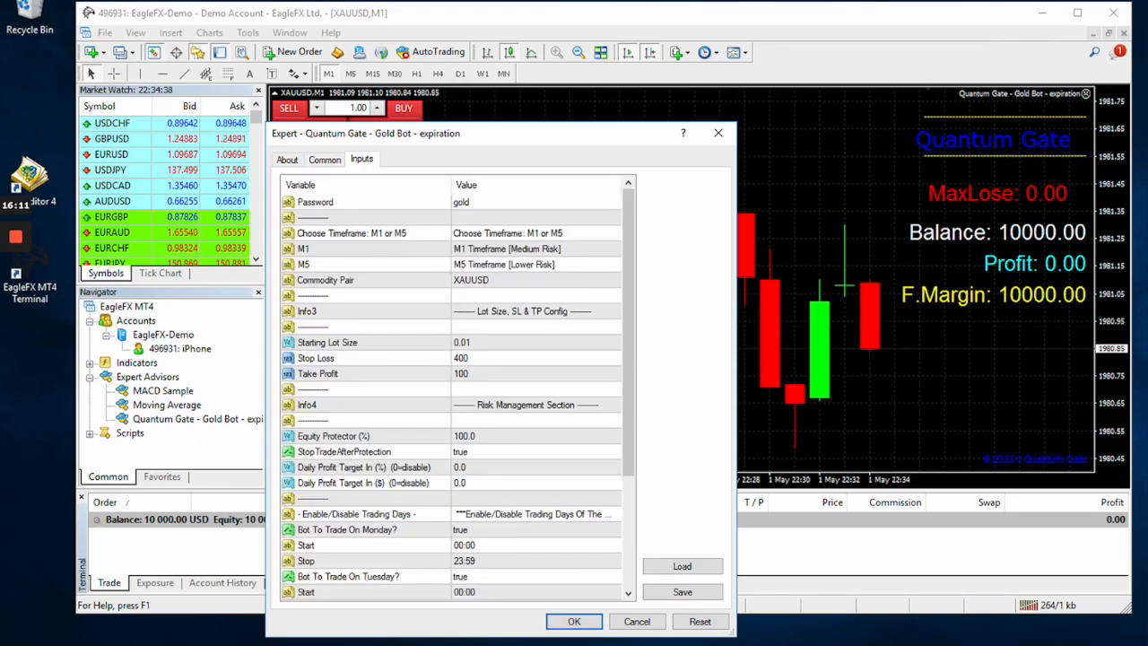
# Confirm the bot's settings, dismiss the expiry alert and enable automated trading.
pyautogui.click(573, 621)
pyautogui.click(528, 52)
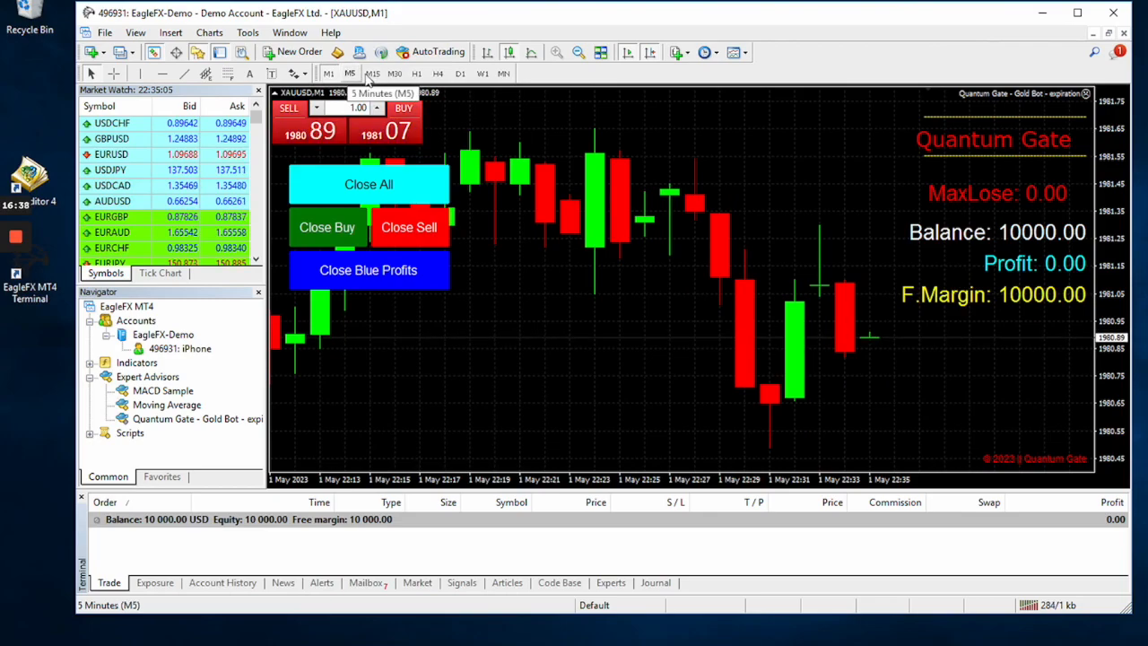
pyautogui.click(416, 55)
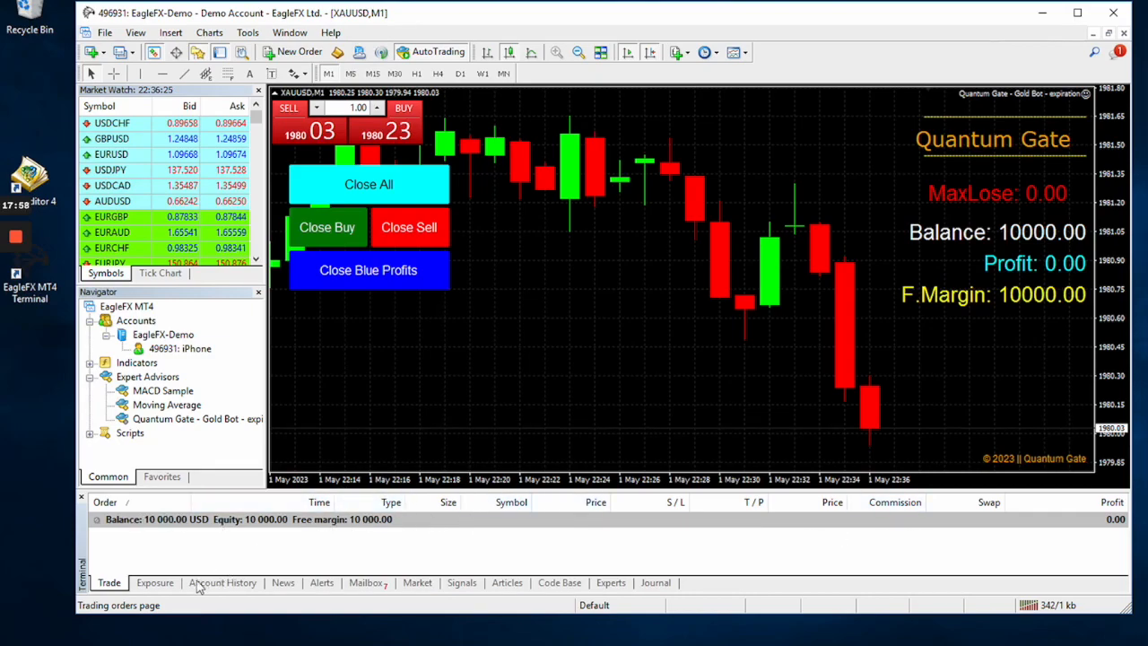
# Lengthen the terminal window and examine the account history, exposure, news, alerts and journal.
pyautogui.click(223, 584)
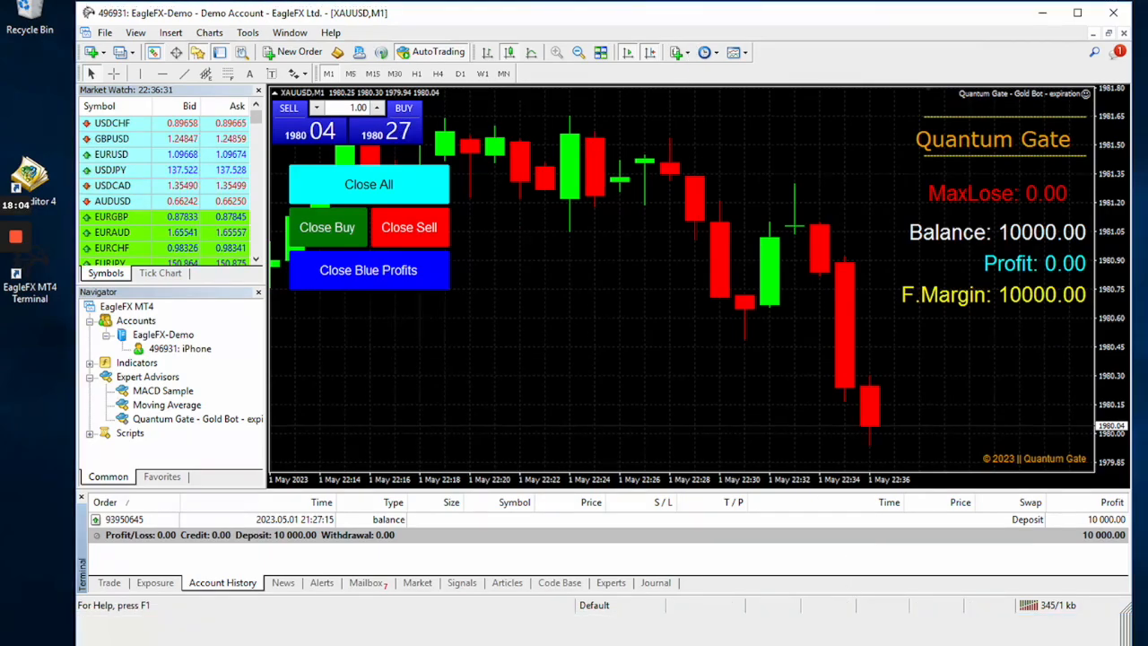
pyautogui.moveTo(836, 617); pyautogui.dragTo(840, 645)
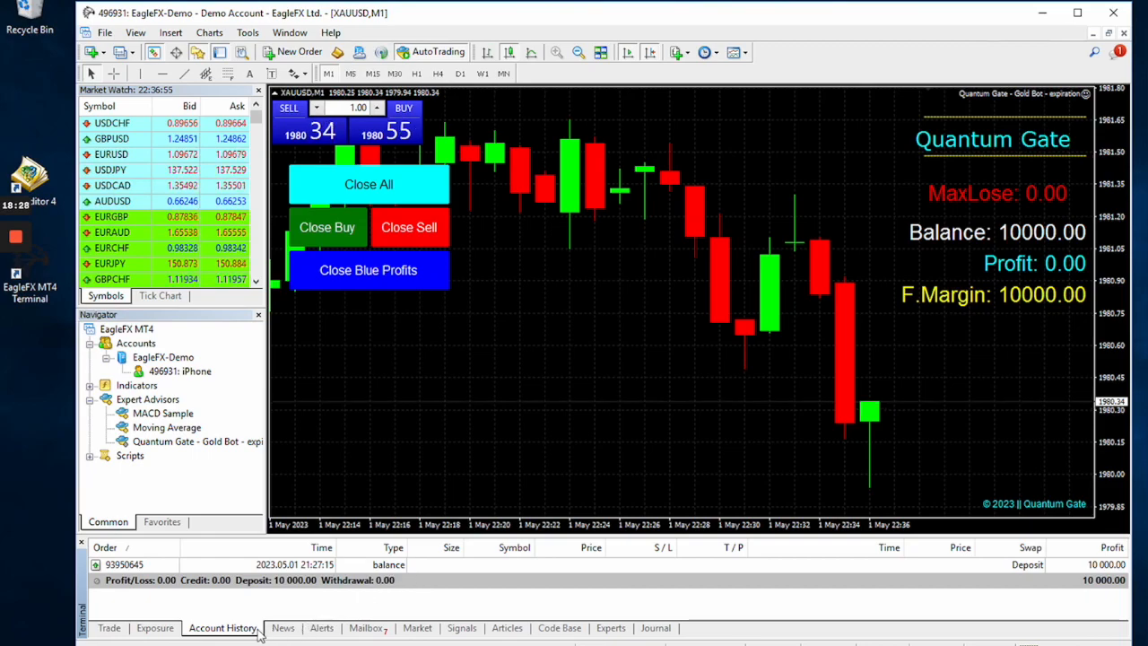
pyautogui.click(148, 630)
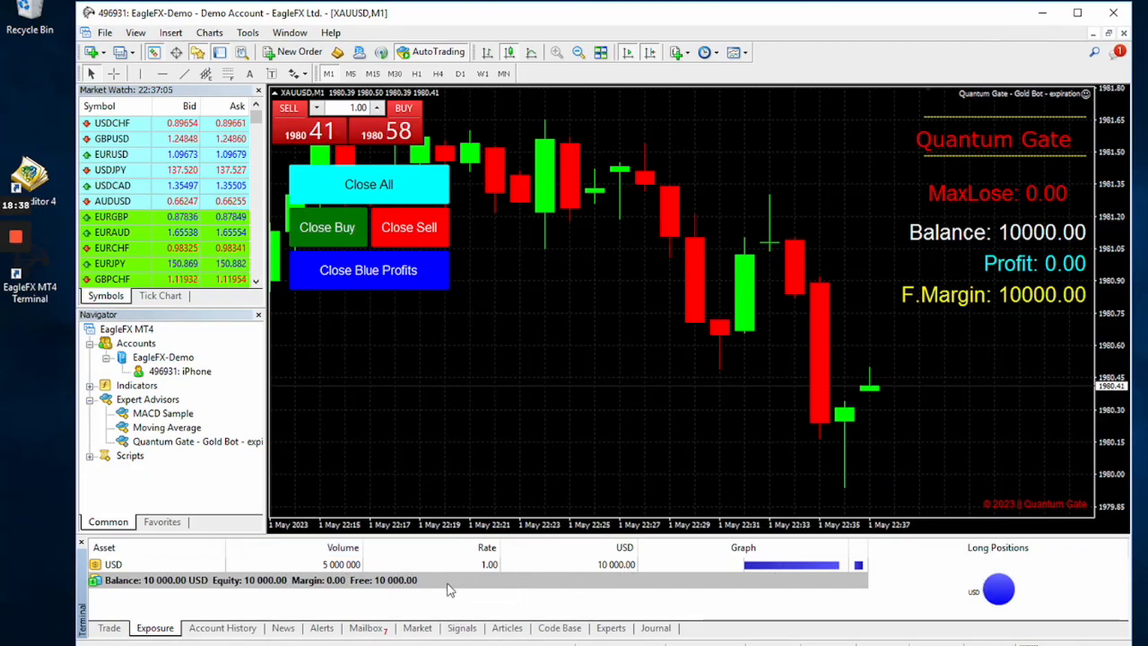
pyautogui.click(232, 628)
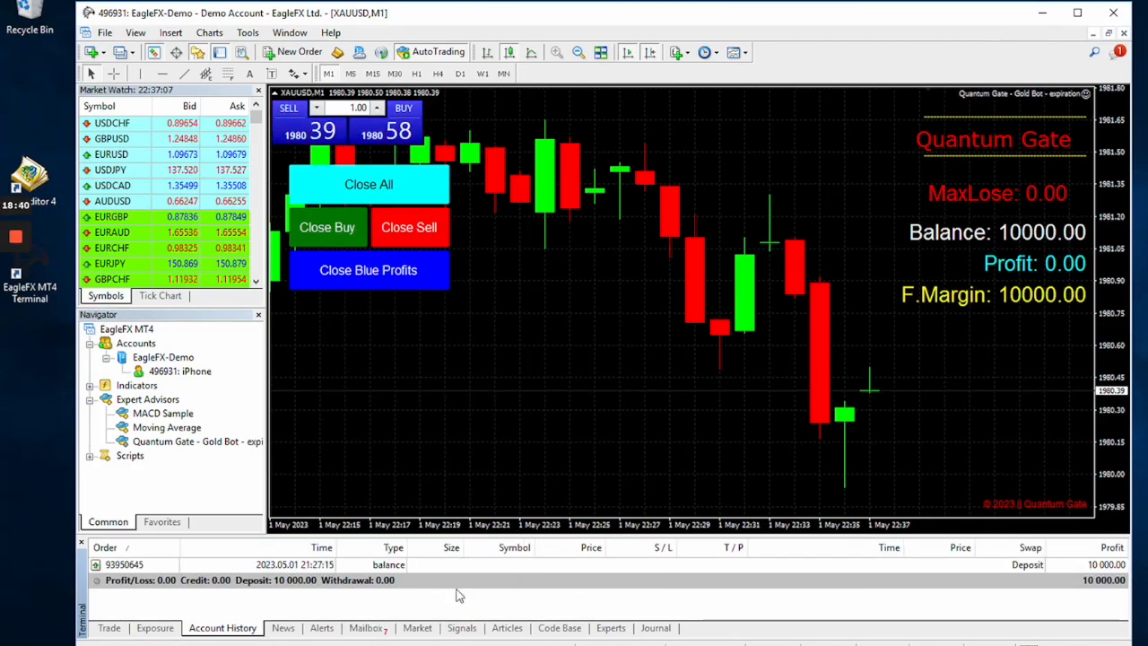
pyautogui.click(282, 630)
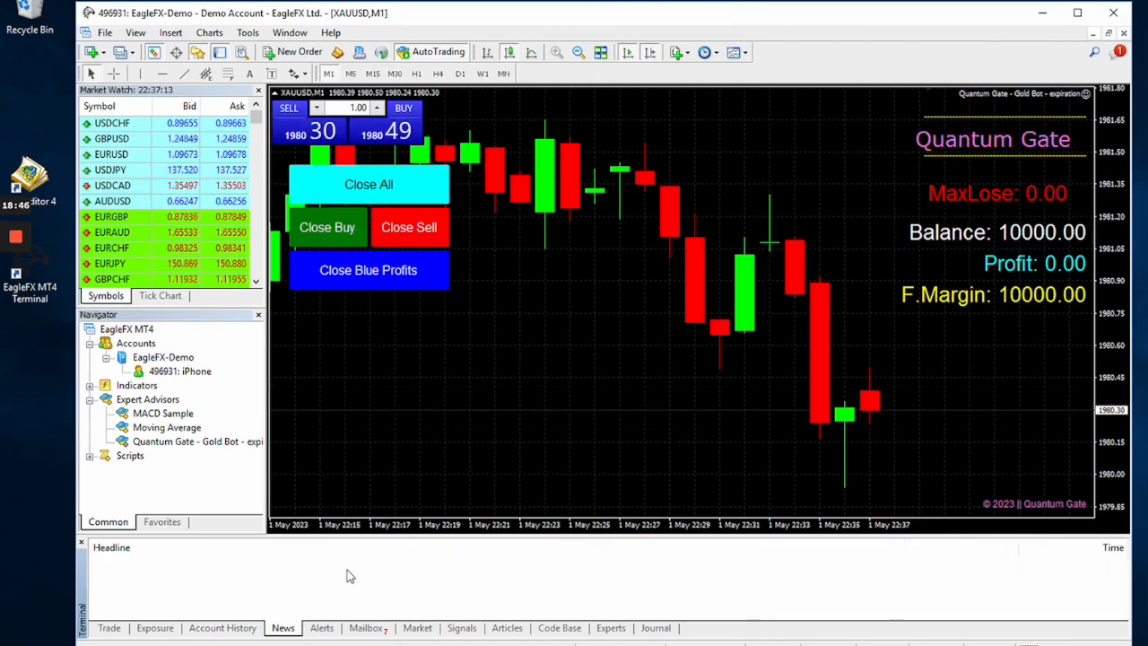
pyautogui.click(318, 630)
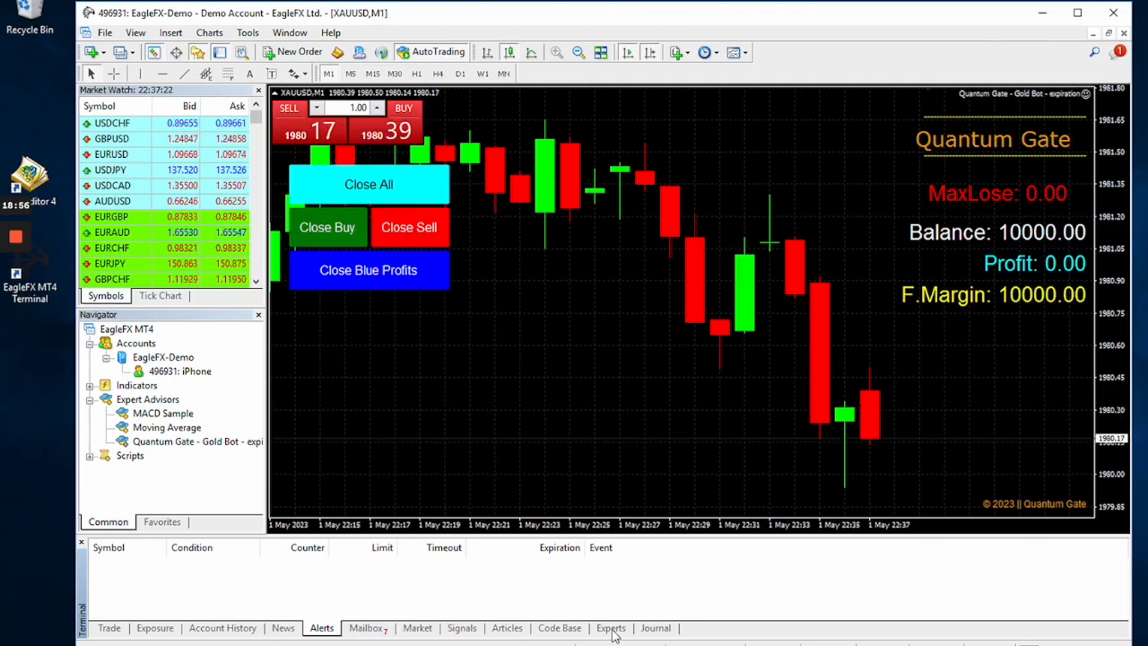
pyautogui.click(655, 630)
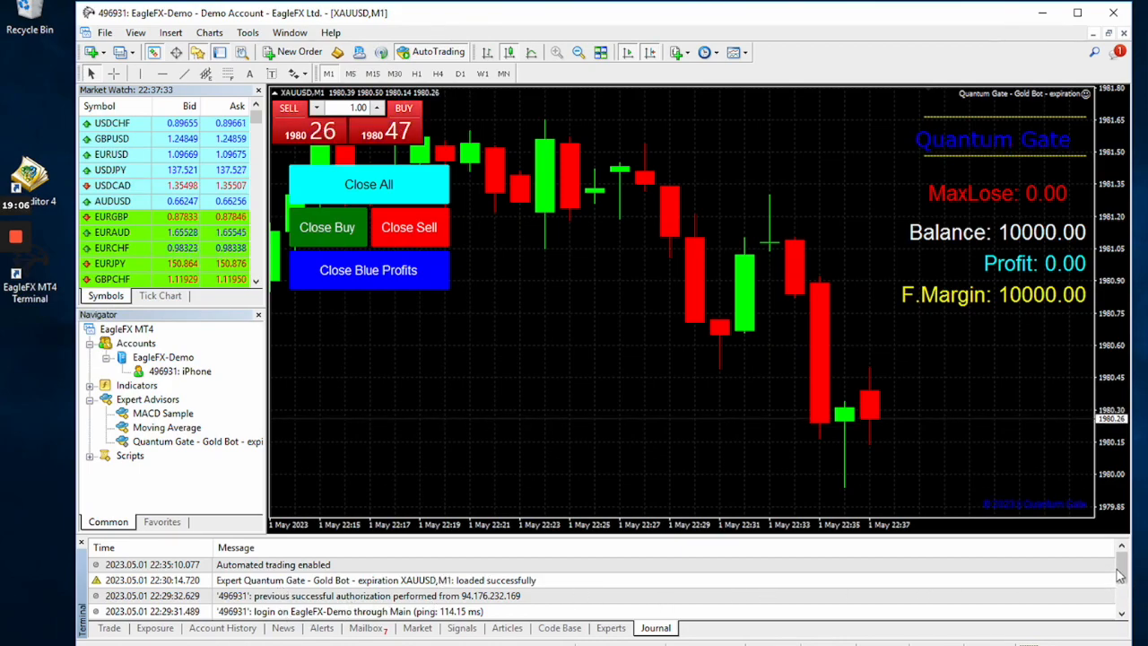
# Read the oldest journal entries, then check the open trades and the account history.
pyautogui.moveTo(1125, 587); pyautogui.dragTo(1122, 607)
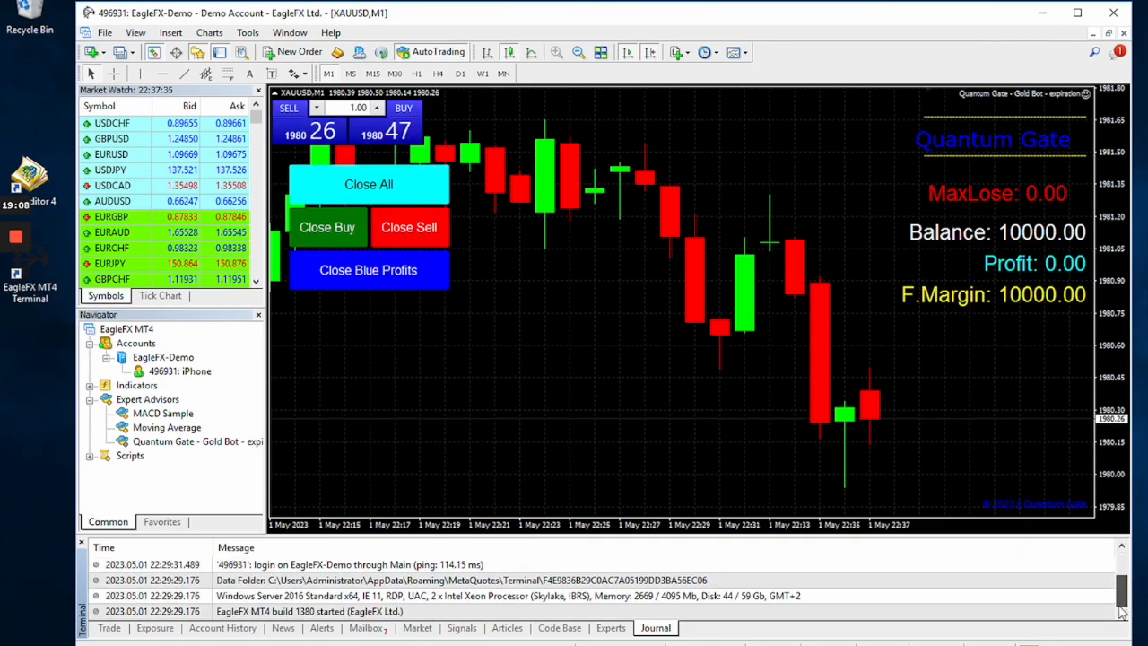
pyautogui.click(109, 628)
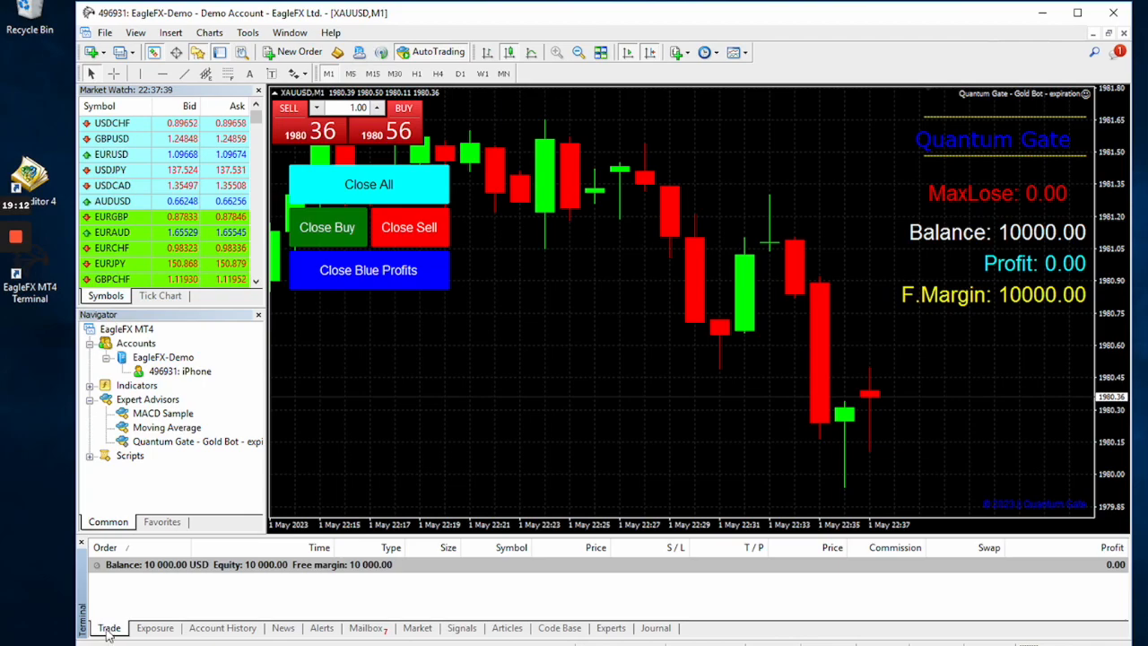
pyautogui.click(213, 628)
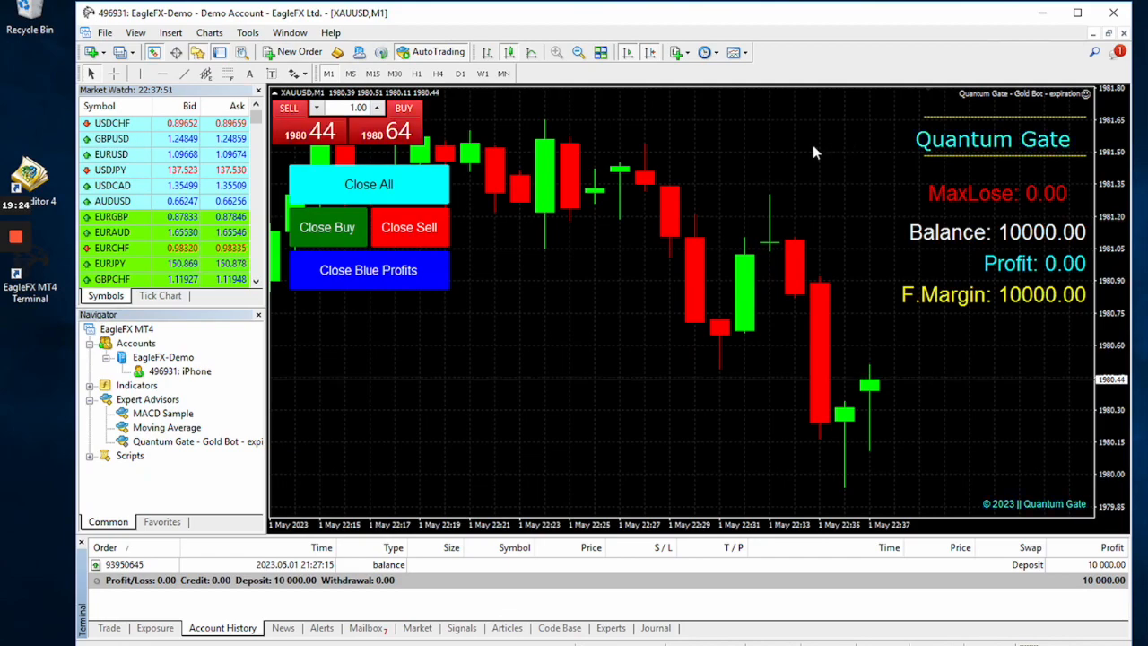
# Disable automated trading, then look at the available actions for the Quantum Gate Gold Bot expert advisor and dismiss them.
pyautogui.click(428, 52)
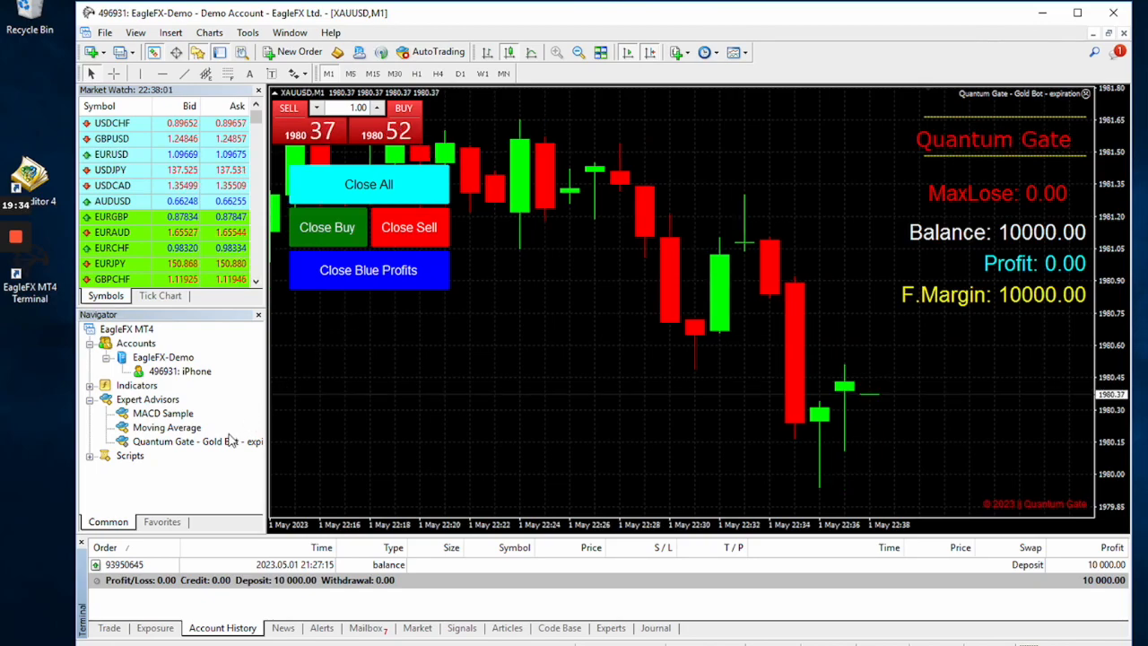
pyautogui.rightClick(158, 448)
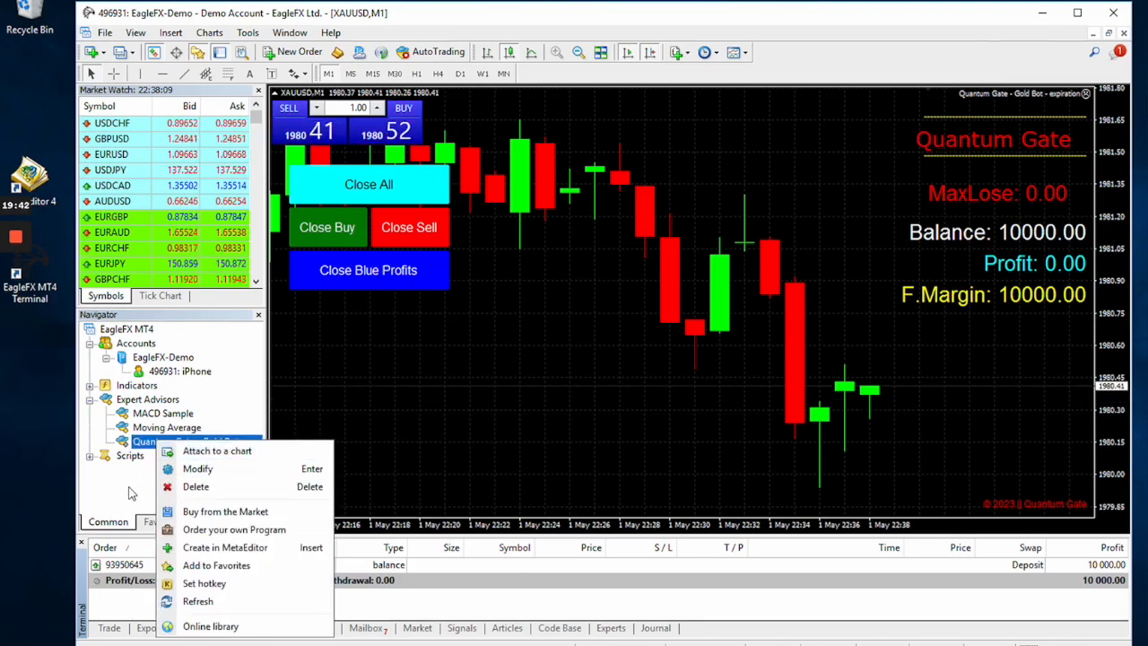
pyautogui.press('Escape')
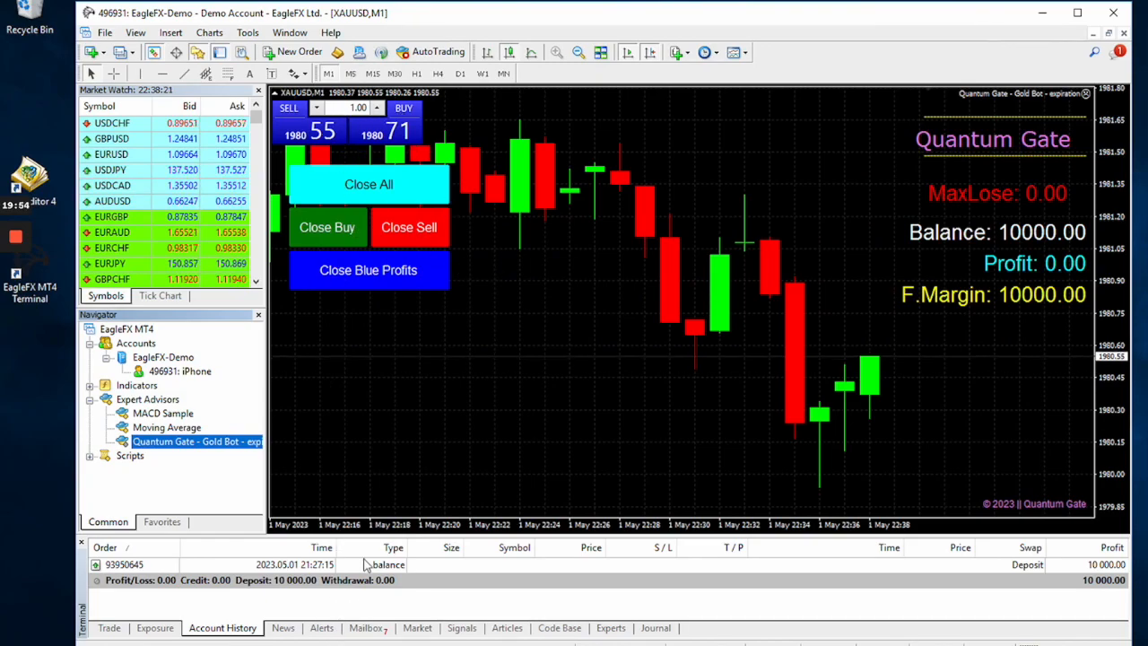
# Enlarge the terminal area beneath the XAUUSD chart and show the open trades.
pyautogui.moveTo(353, 514); pyautogui.dragTo(350, 415)
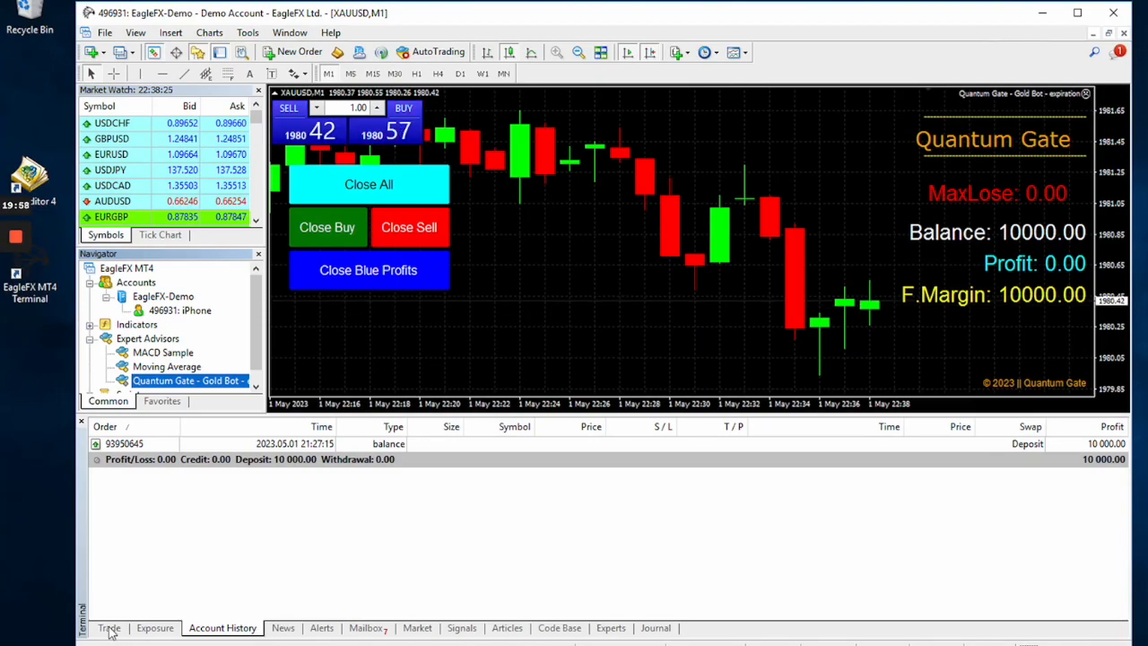
pyautogui.click(109, 628)
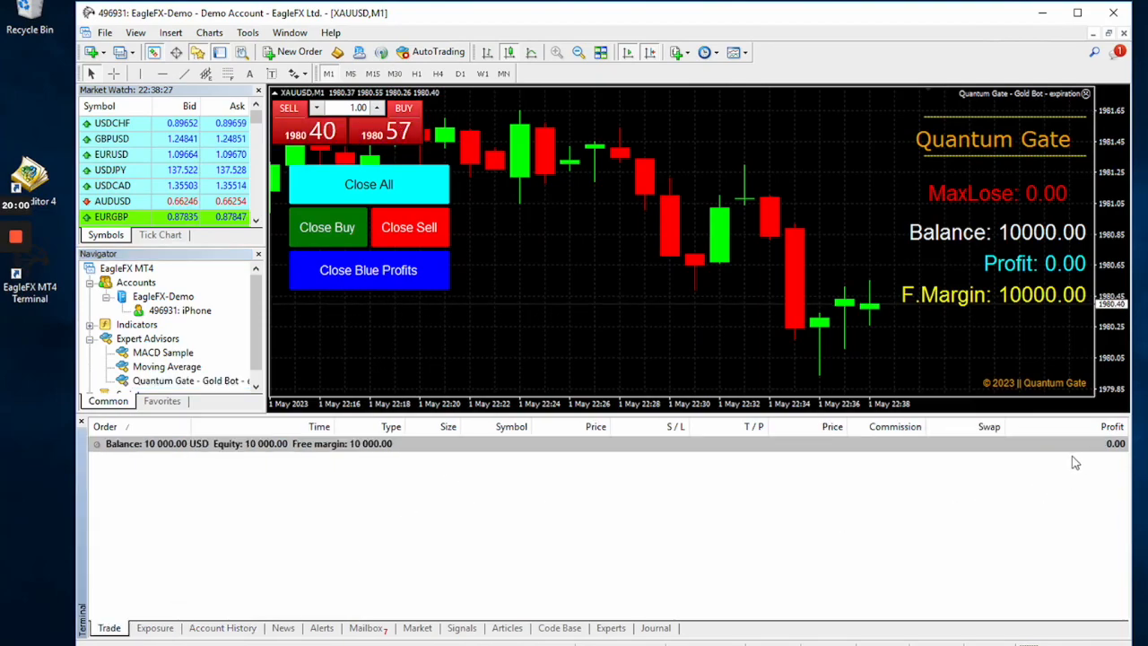